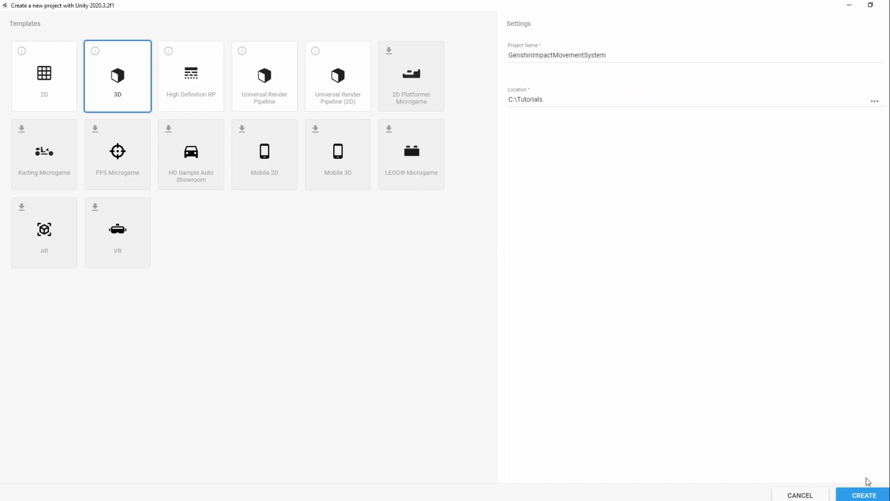
Create the 3D project and enter GenshinImpactMovementSystem as the Editor settings' C# root namespace.
click(862, 496)
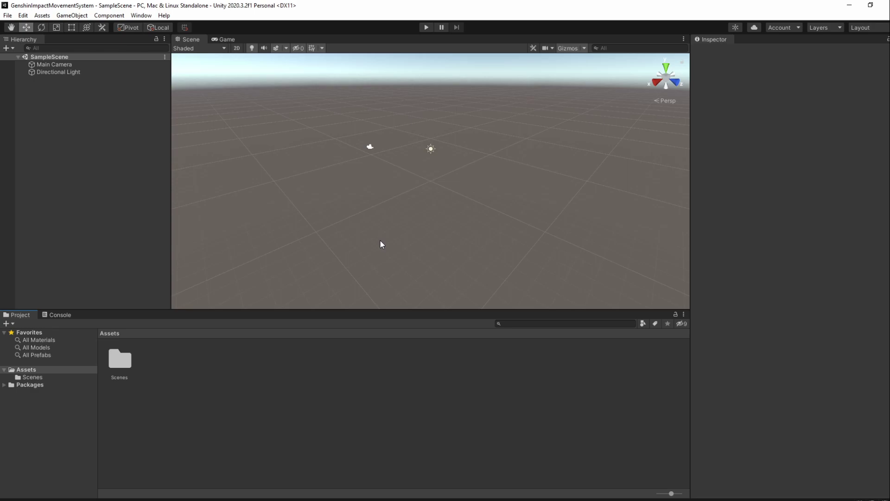
click(22, 15)
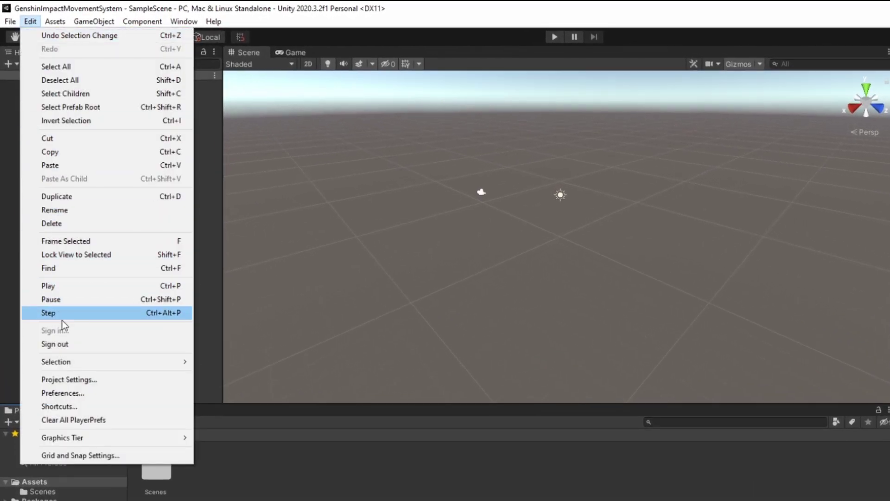
click(80, 378)
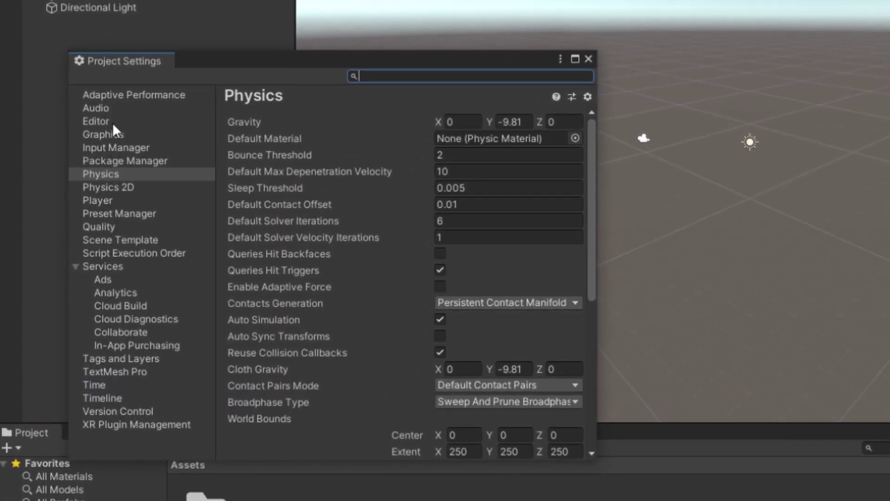
click(111, 122)
drag(591, 203, 591, 311)
click(516, 275)
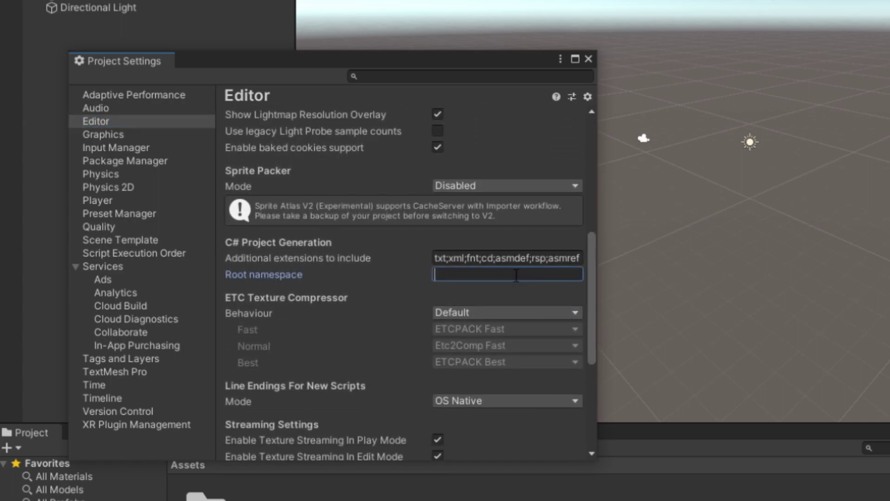
text(GenshinImpa)
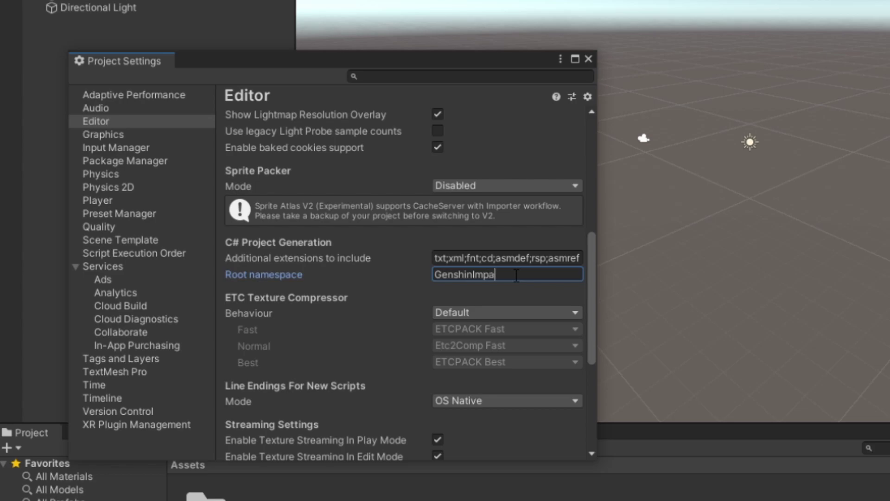
text(ctMovementSys)
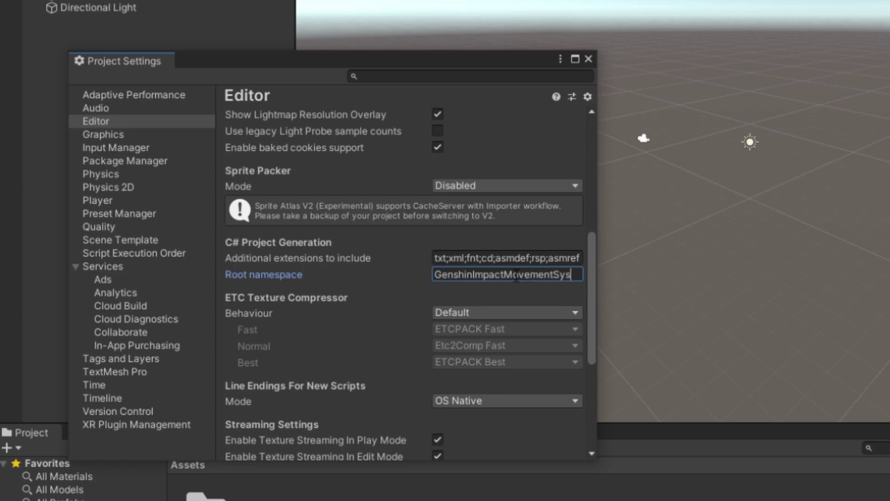
text(tem)
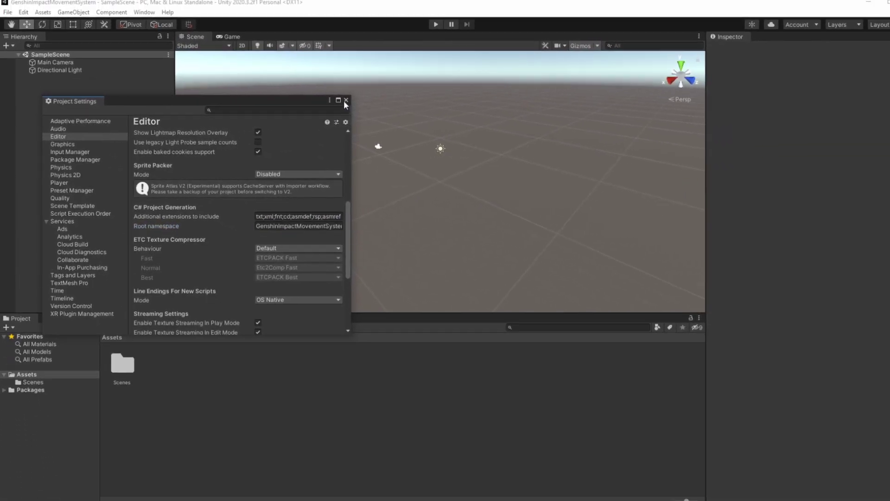
Close Project Settings and save Kenney's Prototype Textures pack as kenney_prototypetextures.zip.
click(589, 59)
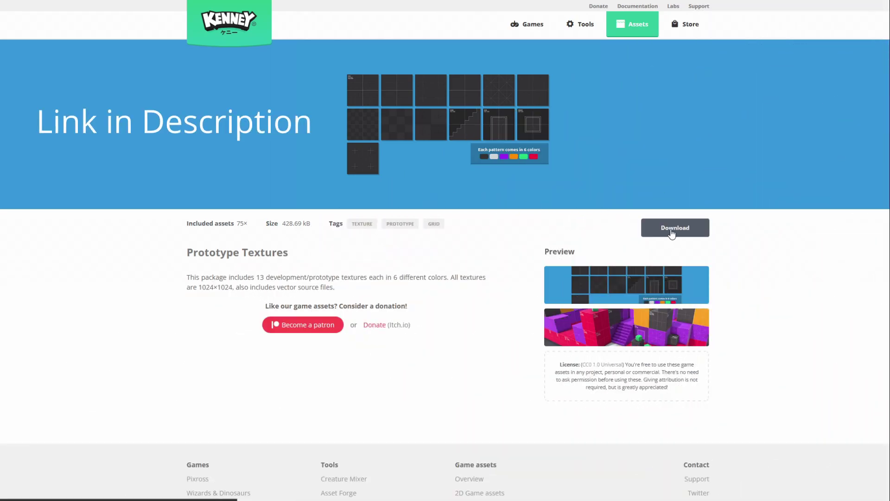
click(670, 227)
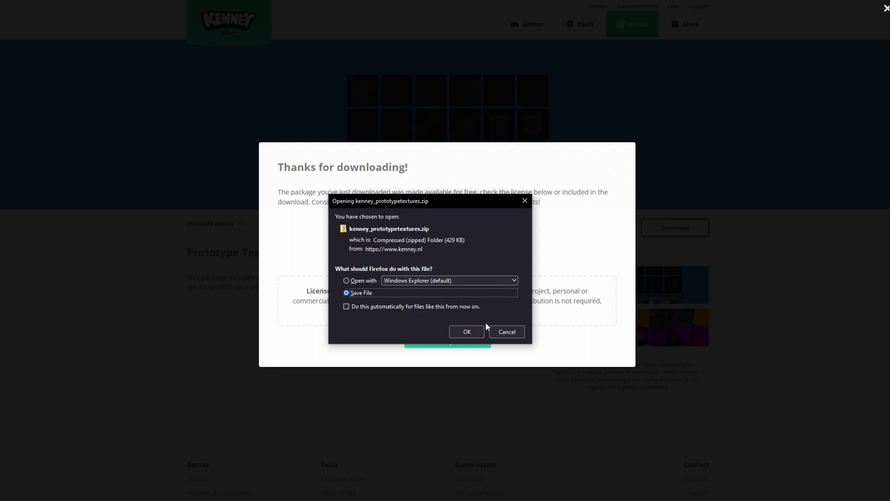
click(467, 331)
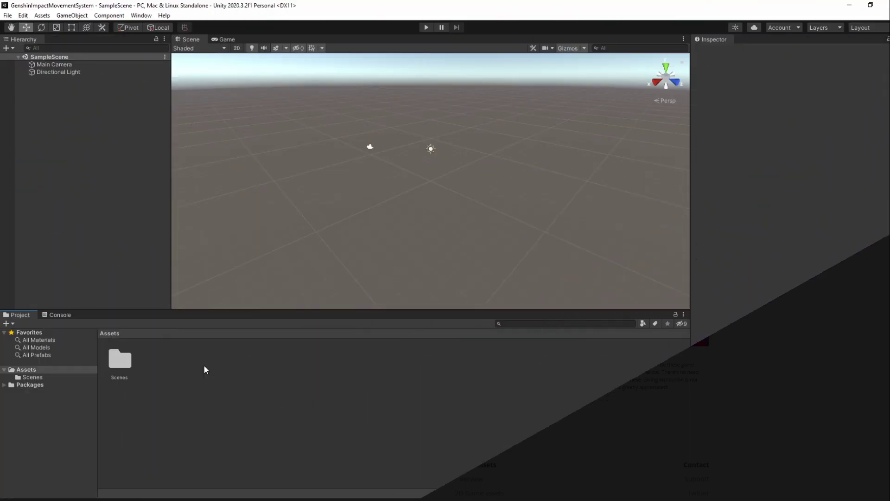
Create a folder named Materials in Assets.
right_click(203, 366)
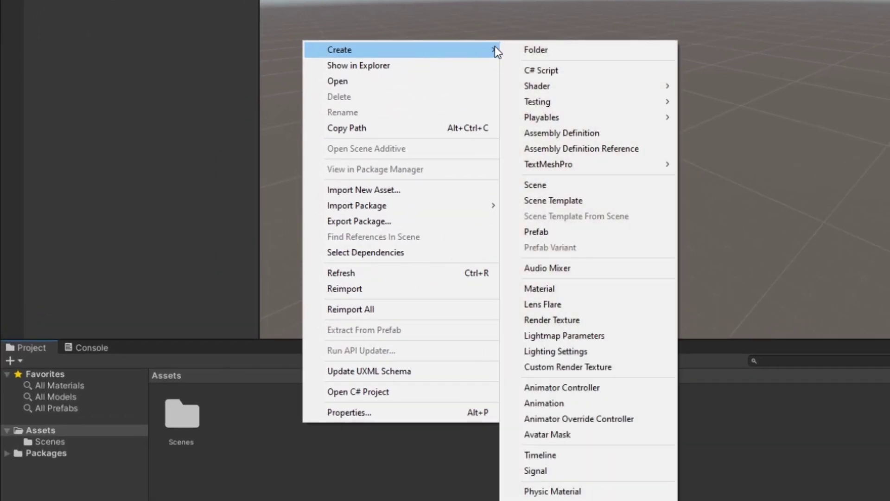
click(471, 65)
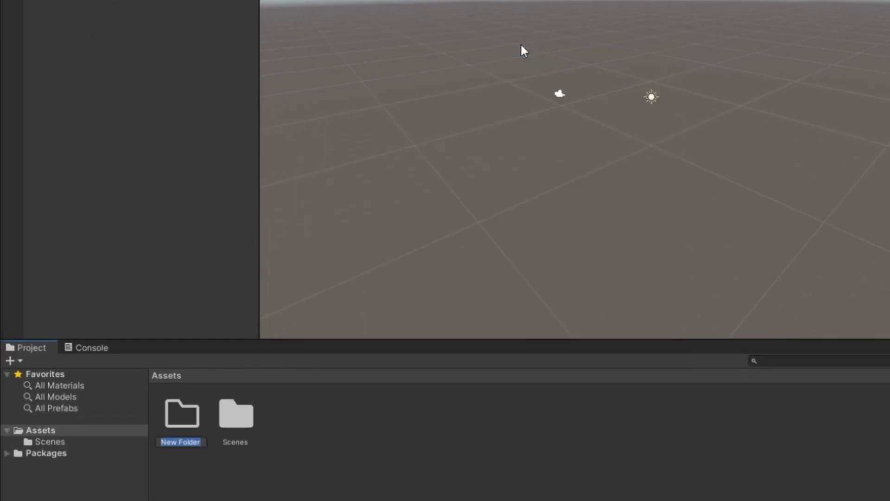
text(Materials)
key(Return)
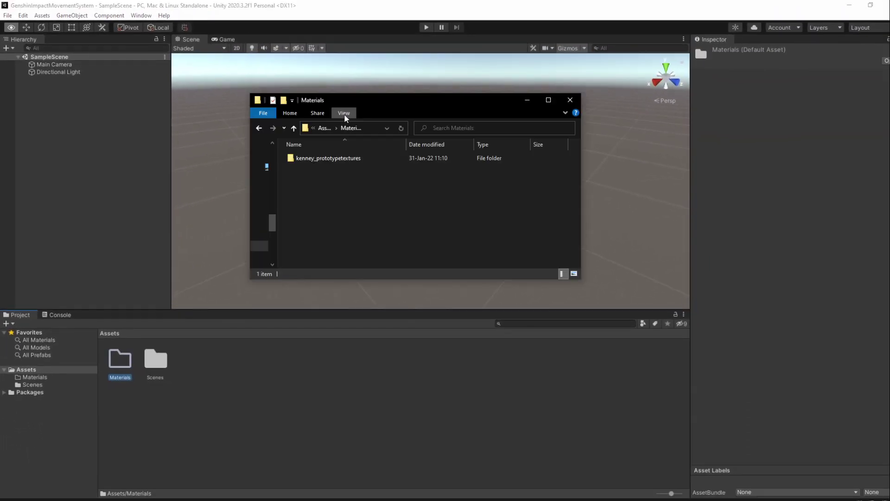
Drag the kenney_prototypetextures folder into Materials and check its imported contents.
drag(332, 160, 121, 365)
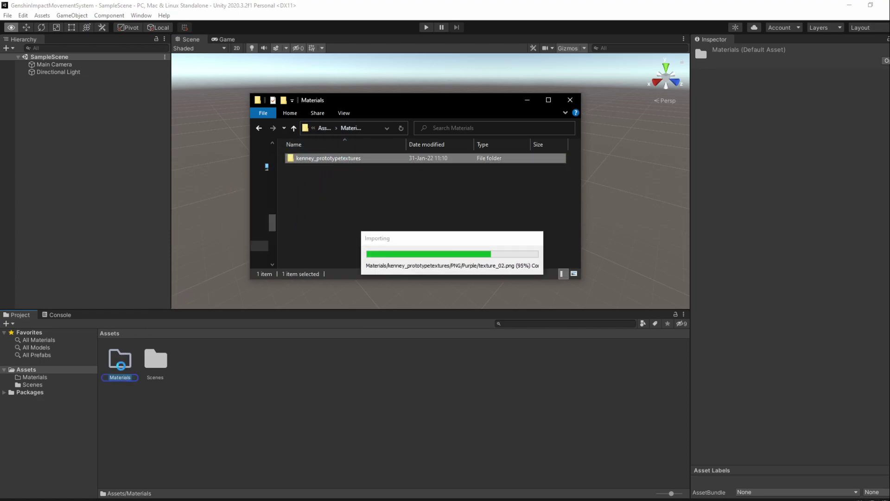
double_click(122, 366)
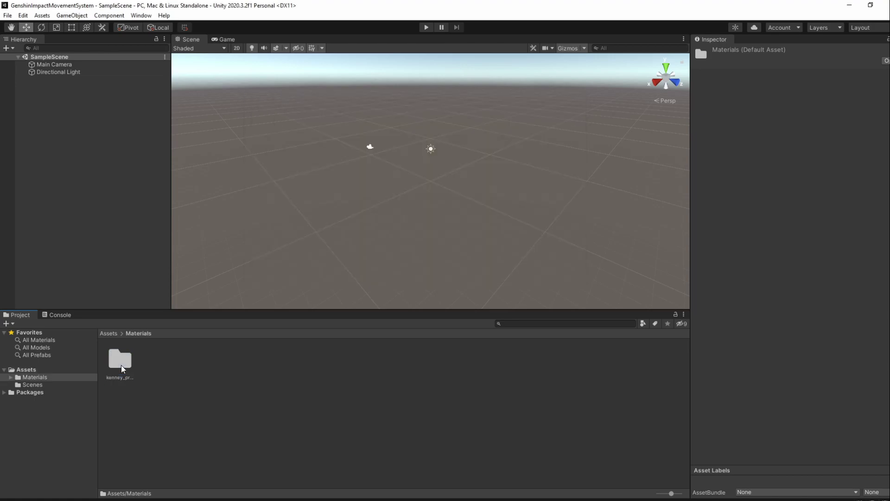
double_click(122, 368)
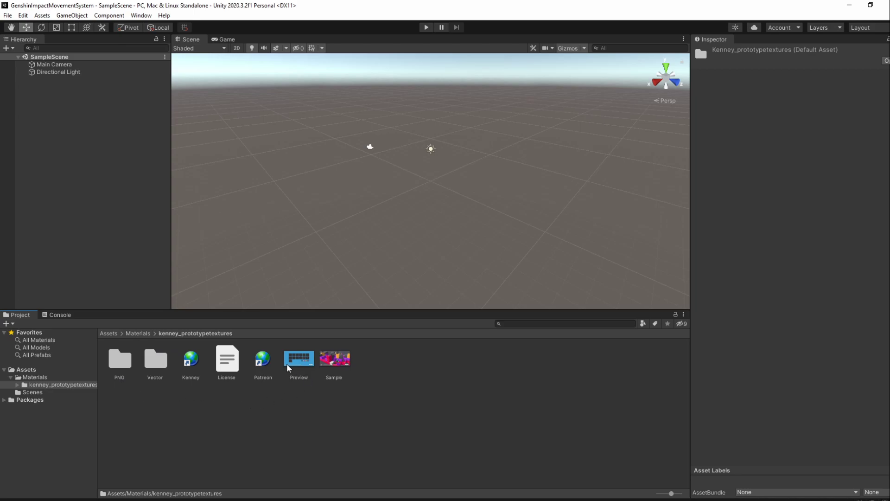
click(108, 333)
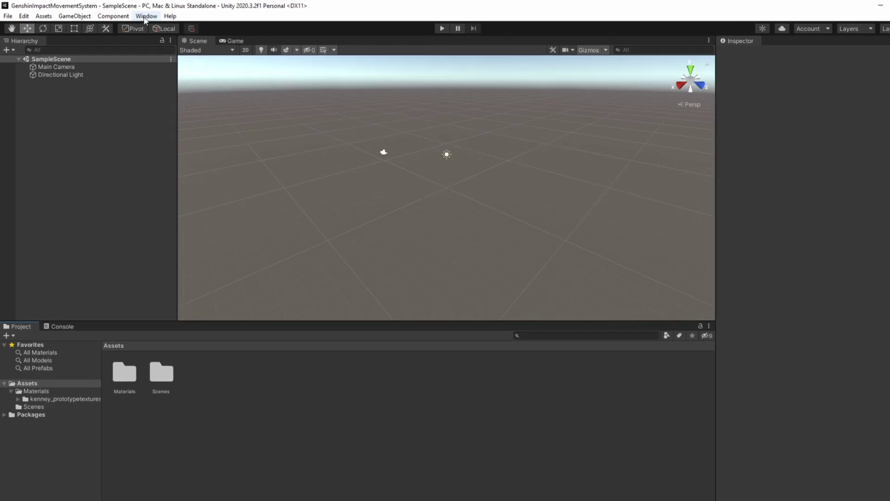
In Package Manager's Unity Registry, find Cinemachine and install version 2.8.4.
click(141, 16)
click(159, 101)
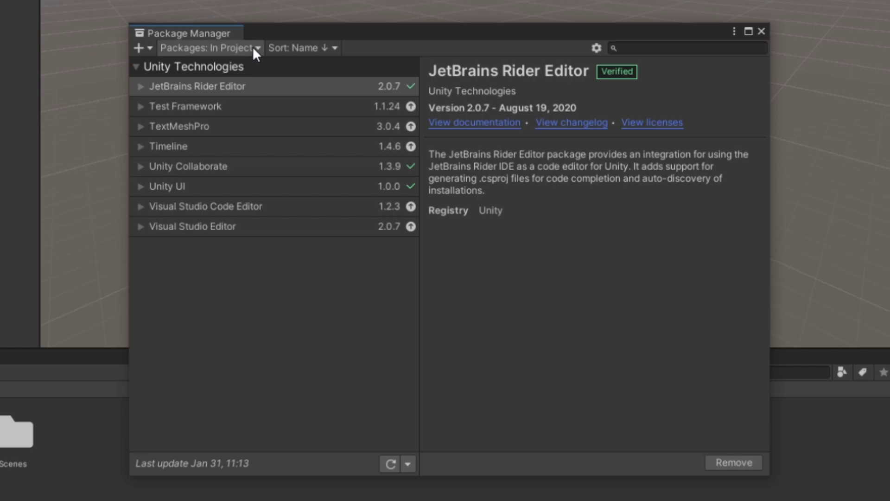
click(252, 47)
click(248, 63)
click(666, 48)
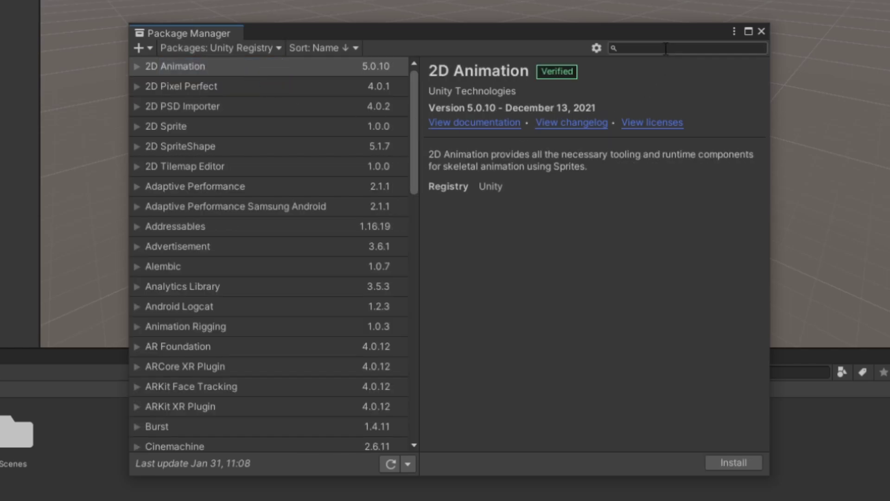
text(Cinemachine)
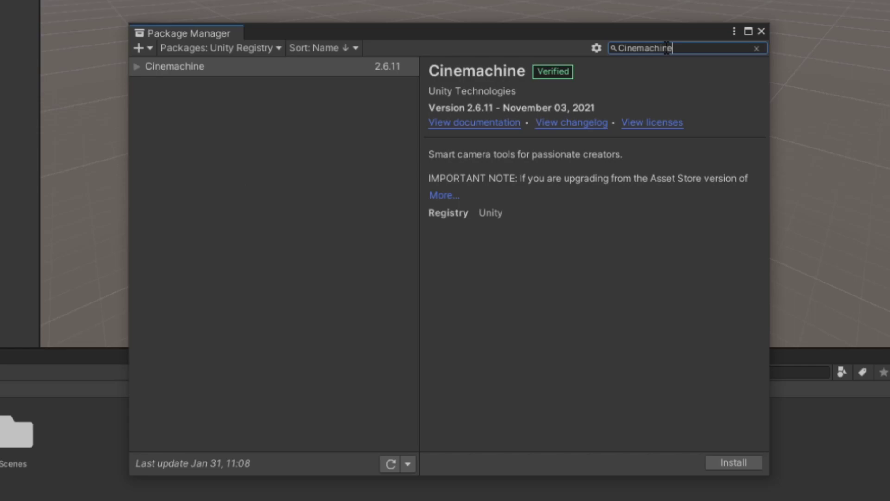
click(137, 66)
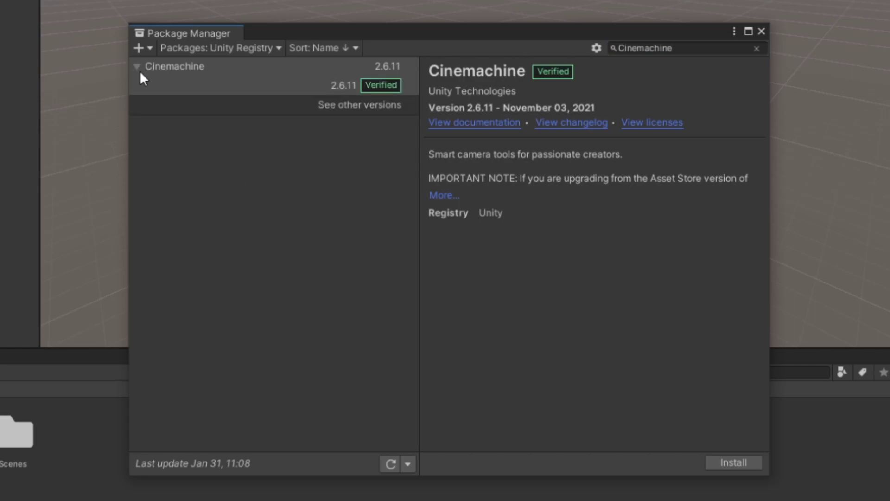
click(371, 106)
drag(413, 122, 415, 87)
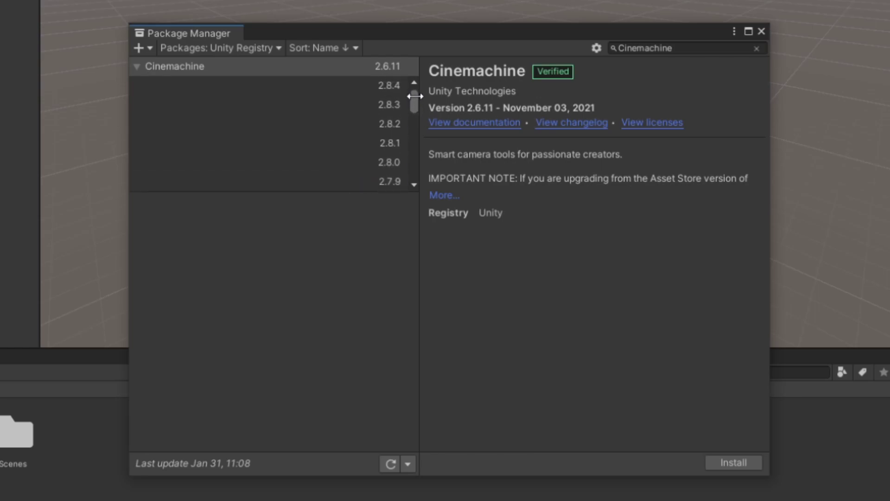
click(377, 88)
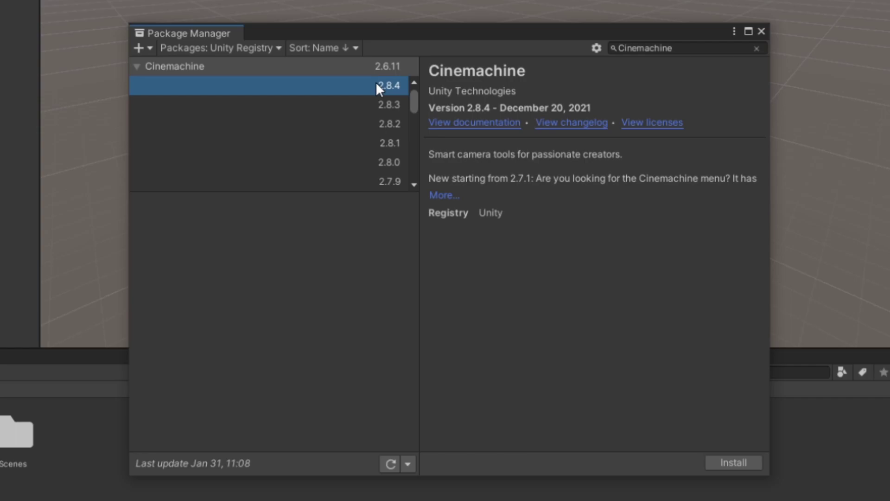
click(730, 463)
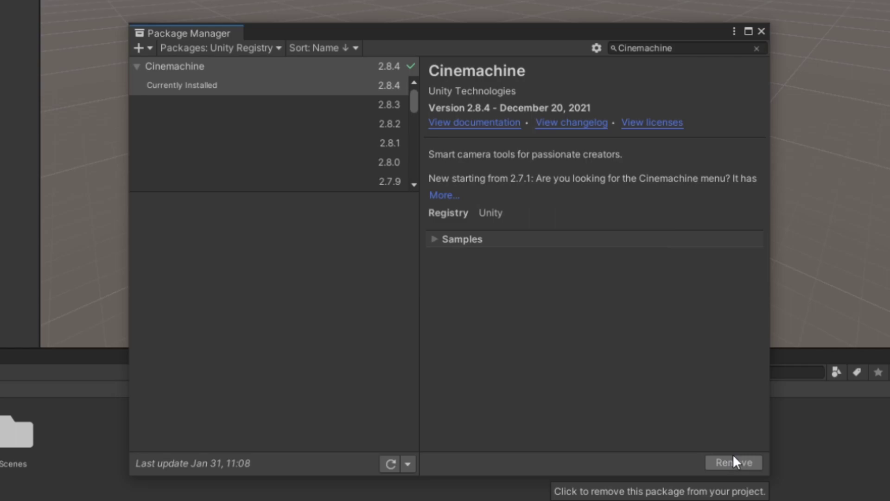
Install the Input System package and accept enabling its backends with an editor restart.
click(679, 47)
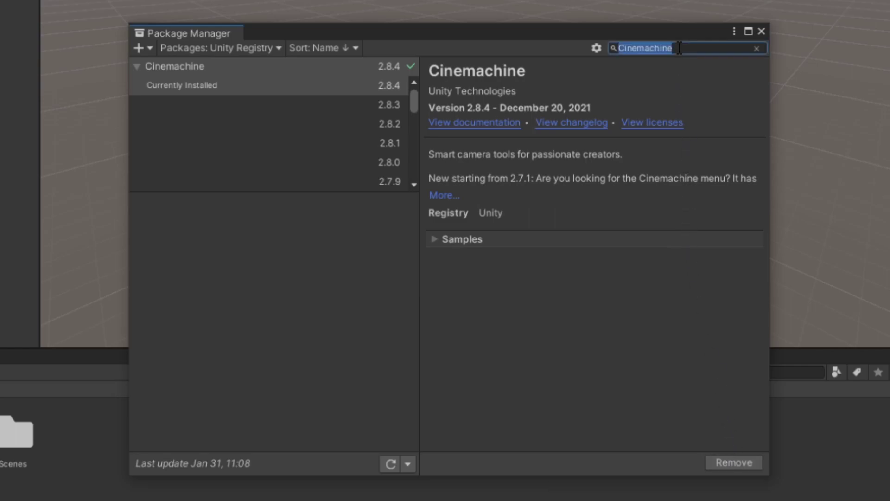
text(Input Syst)
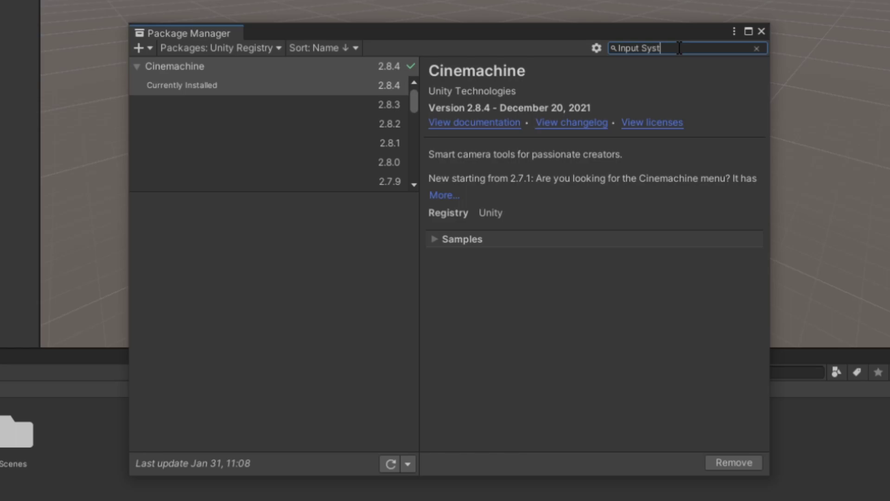
text(em)
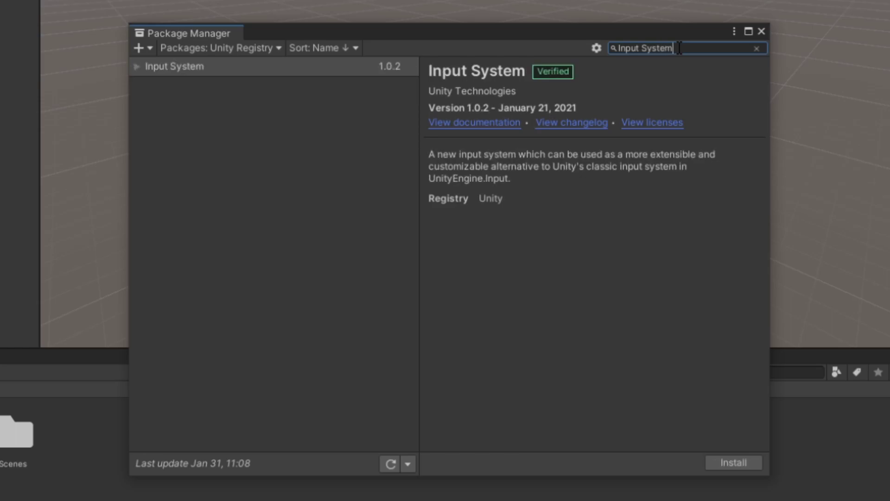
click(301, 70)
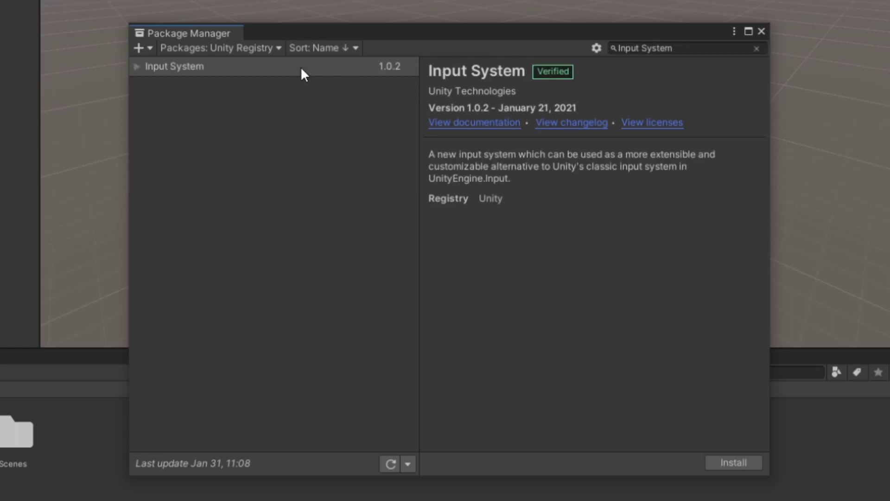
click(734, 463)
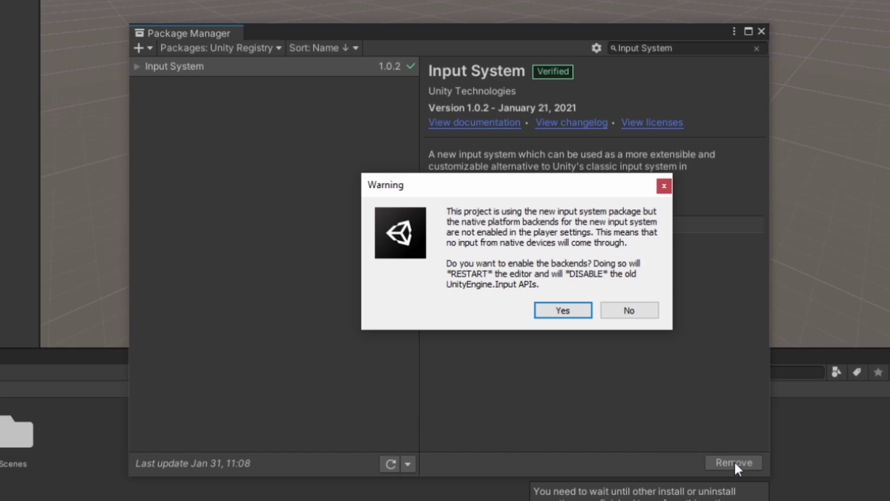
click(559, 310)
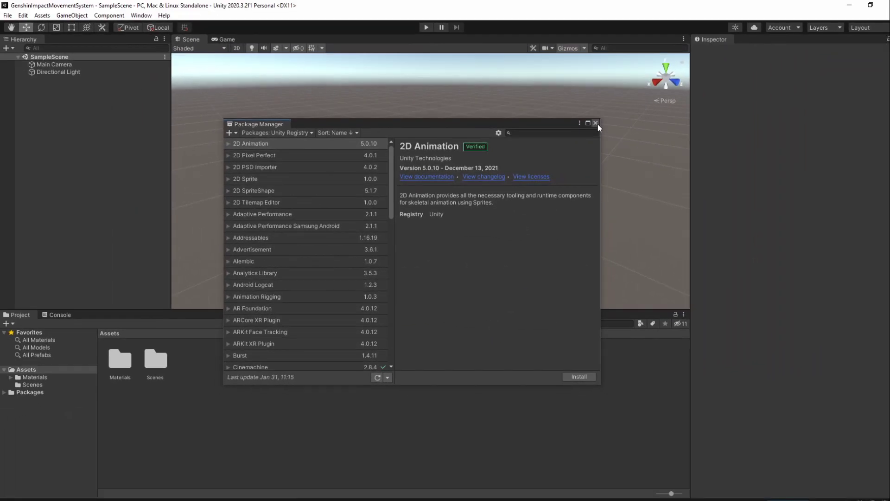
Confirm the Player settings' Active Input Handling reads Input System Package (New).
click(596, 123)
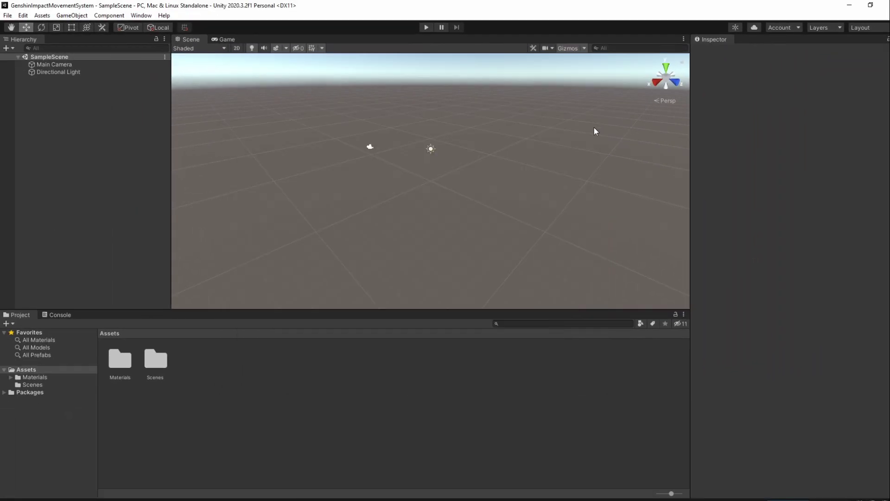
click(24, 15)
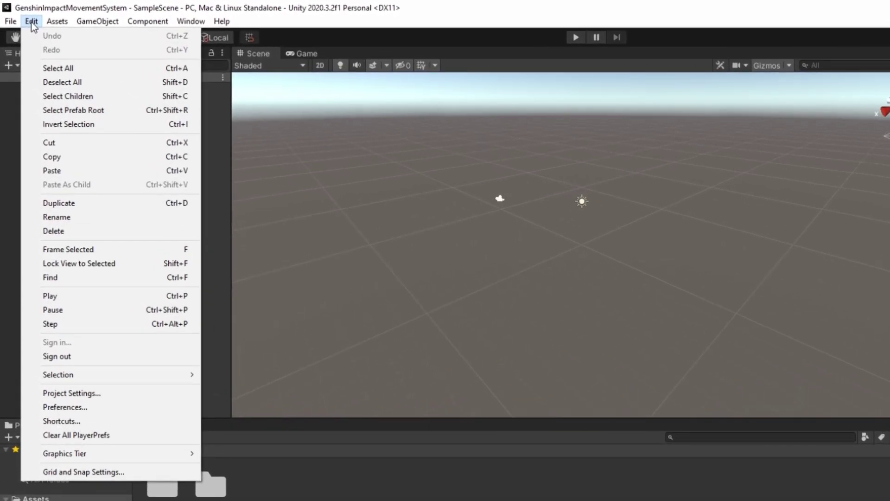
click(104, 393)
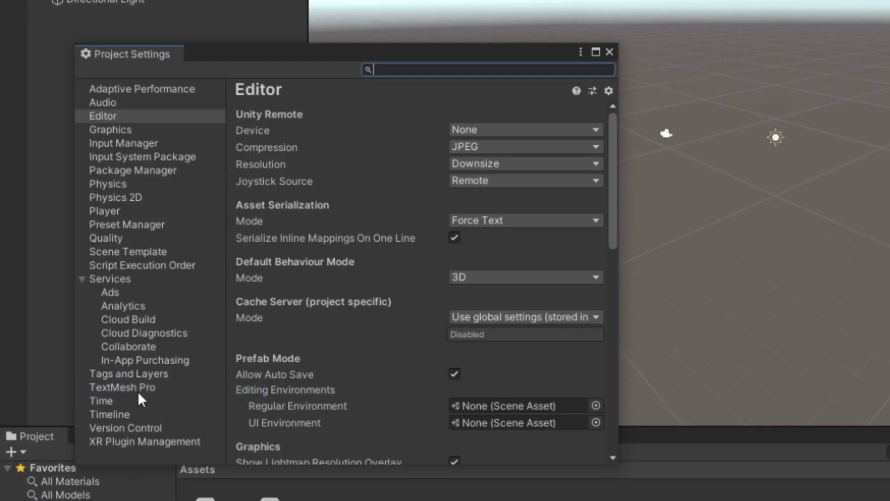
click(108, 212)
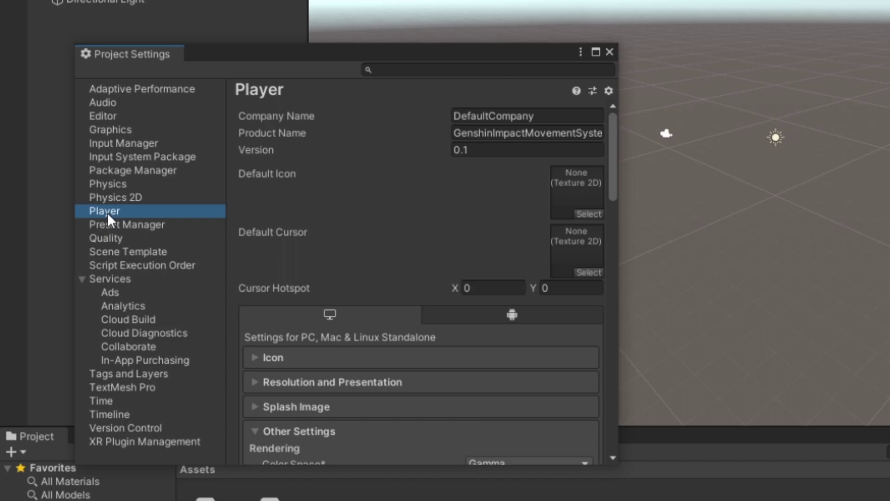
scroll(273, 310, down, 4)
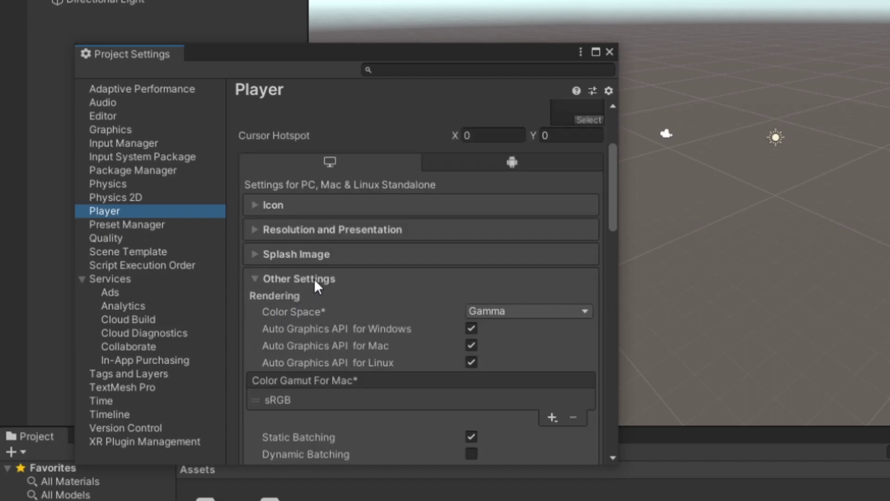
scroll(314, 279, down, 9)
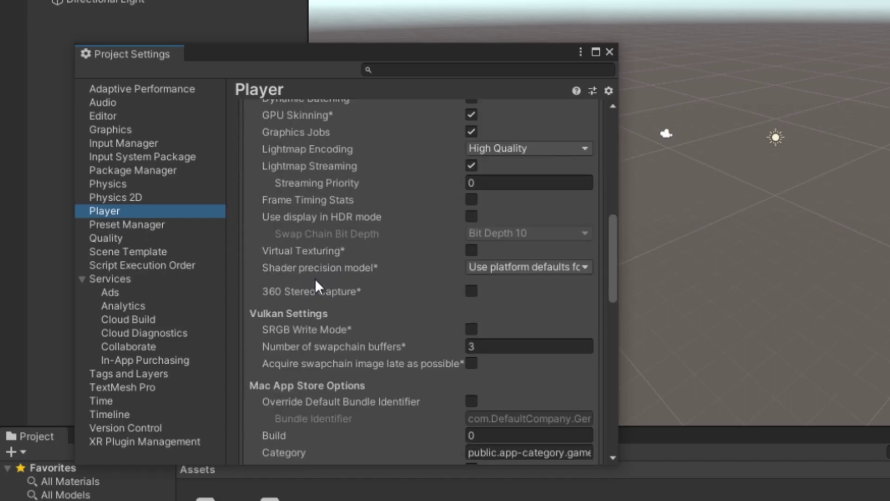
scroll(315, 281, down, 7)
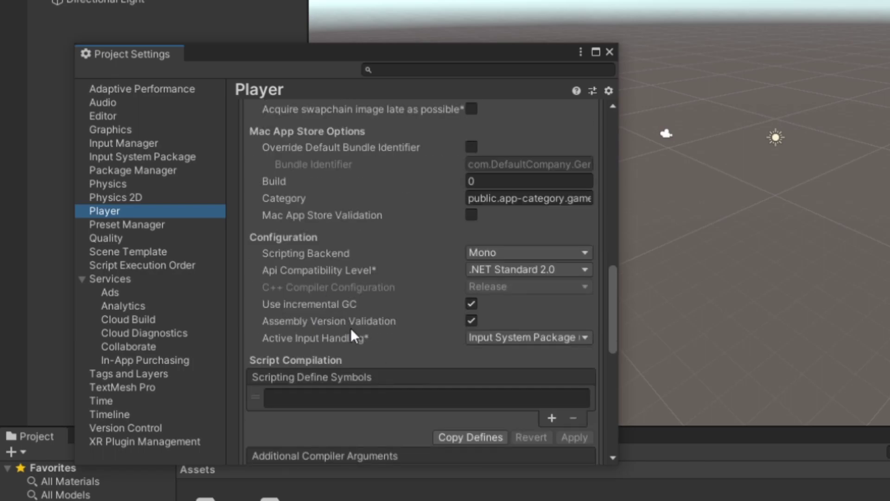
click(530, 338)
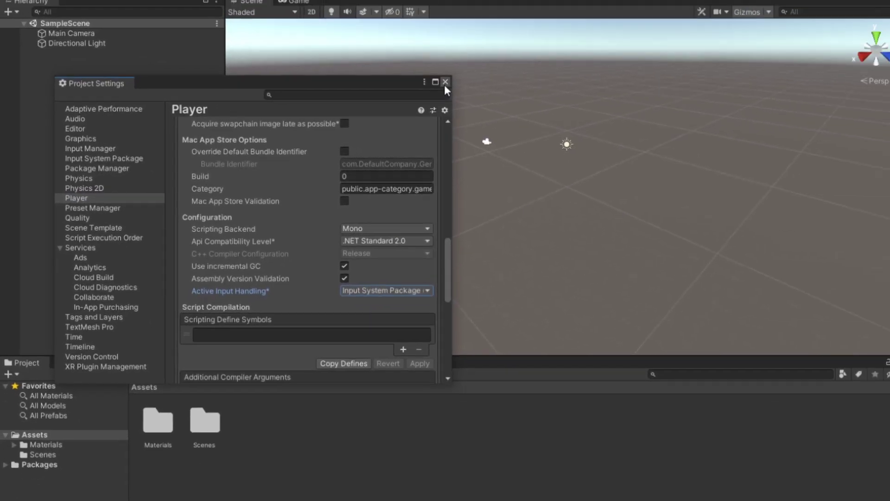
Log in to Mixamo, search the characters for Y Bot and switch to it.
click(609, 52)
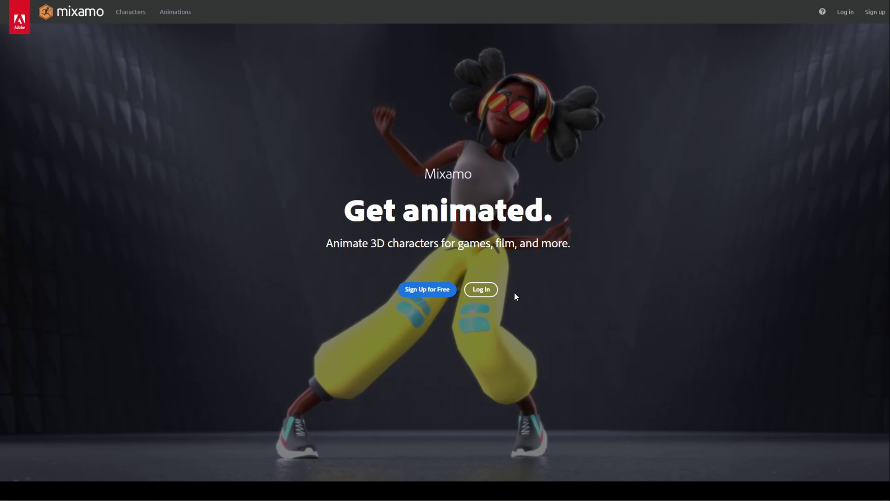
click(482, 289)
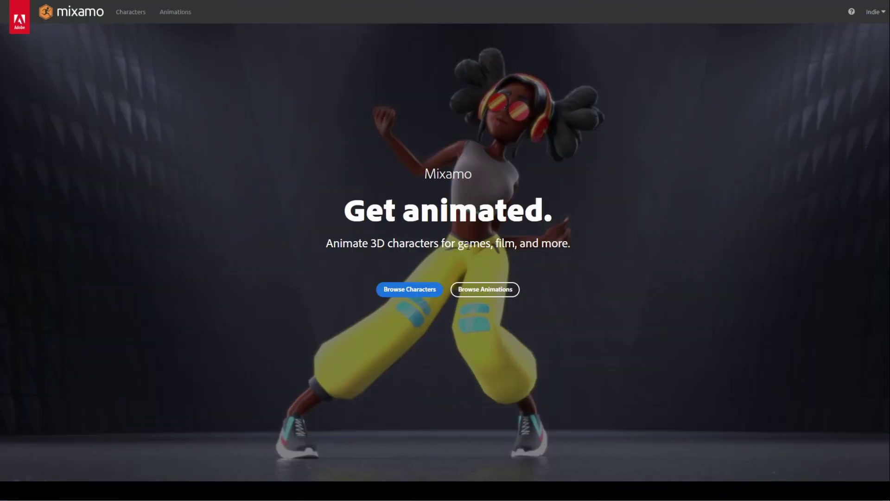
click(135, 17)
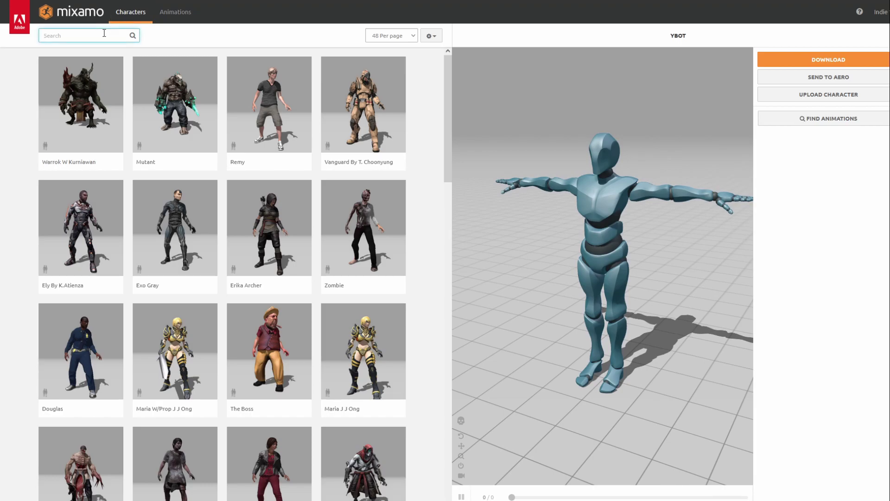
text(ot)
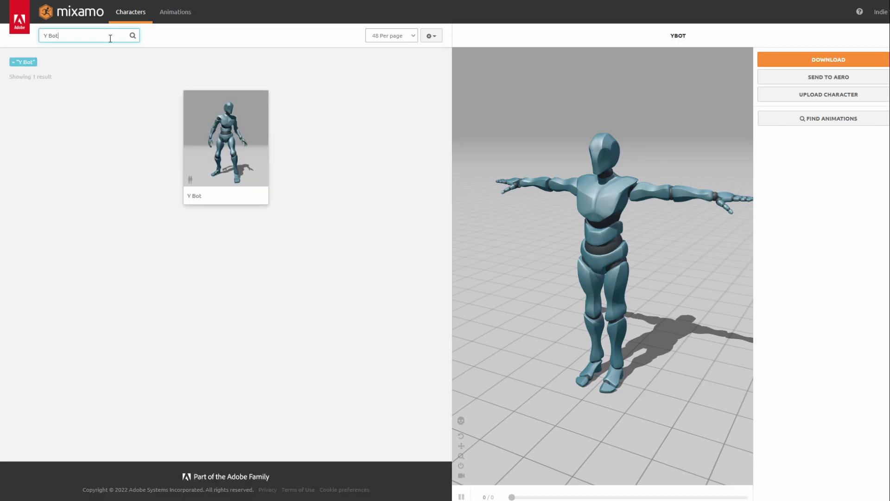
click(223, 138)
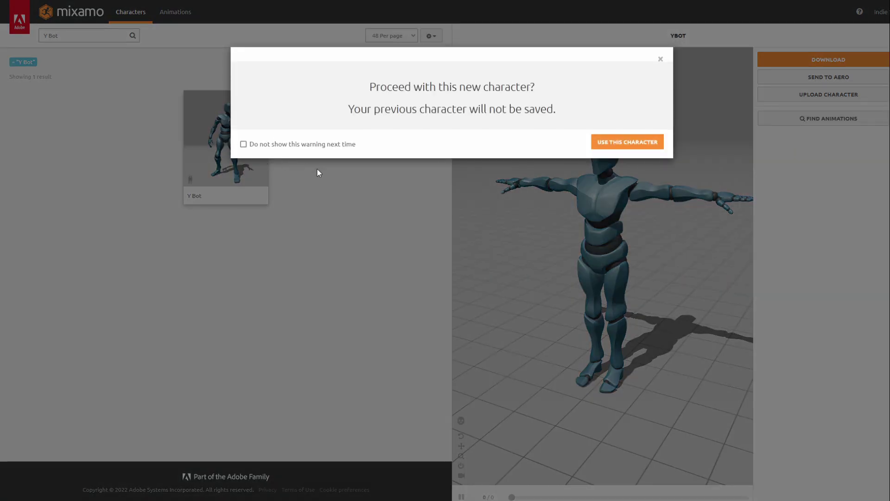
click(611, 147)
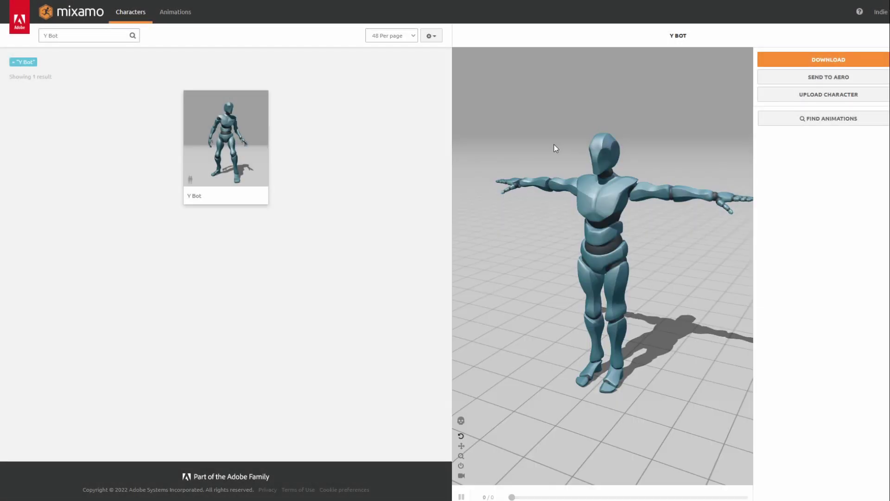
Download Y Bot in FBX for Unity format with T-pose and save ybot.fbx.
click(833, 63)
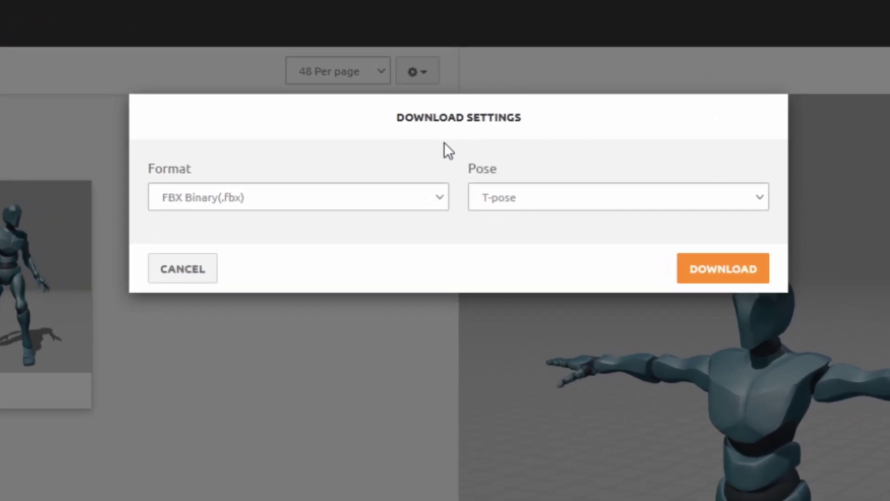
click(389, 195)
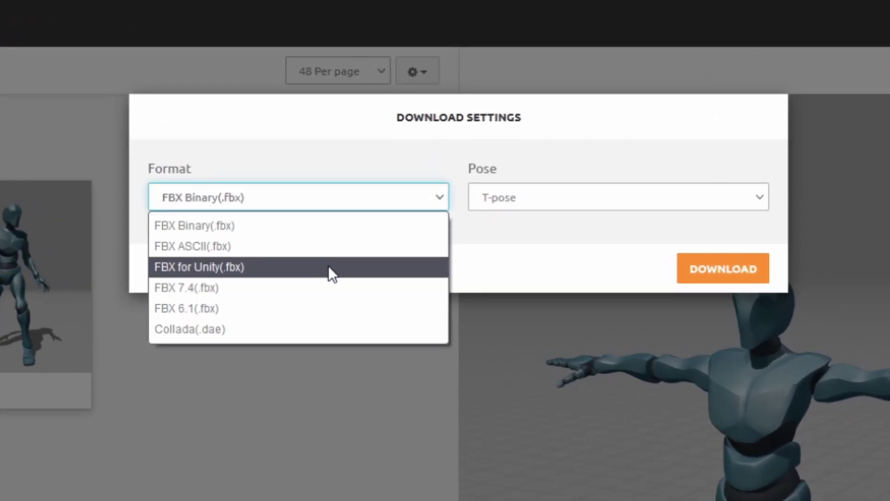
click(326, 272)
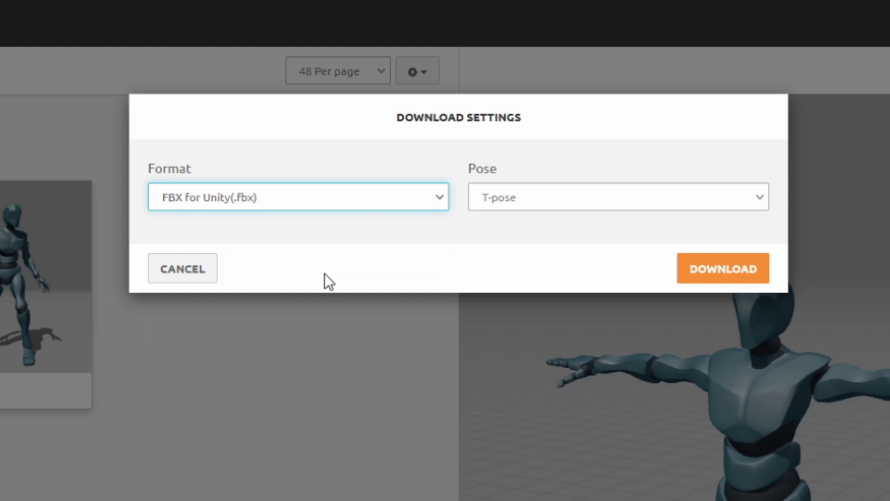
click(512, 194)
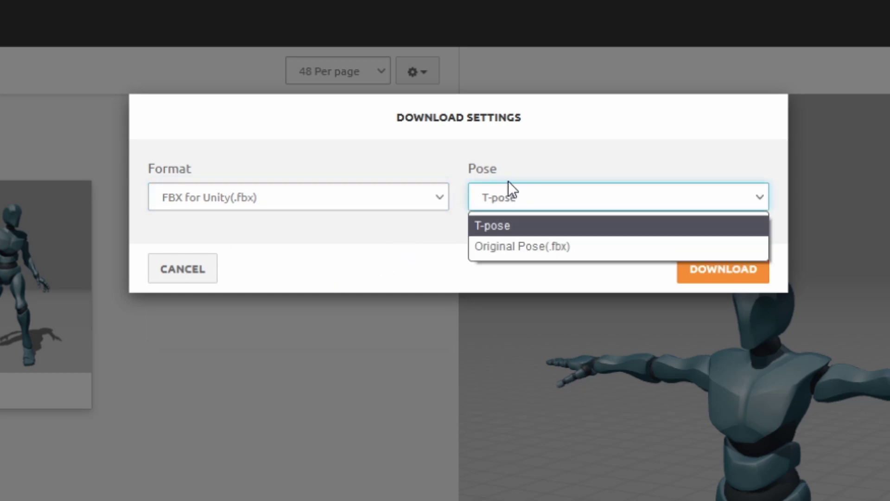
click(422, 234)
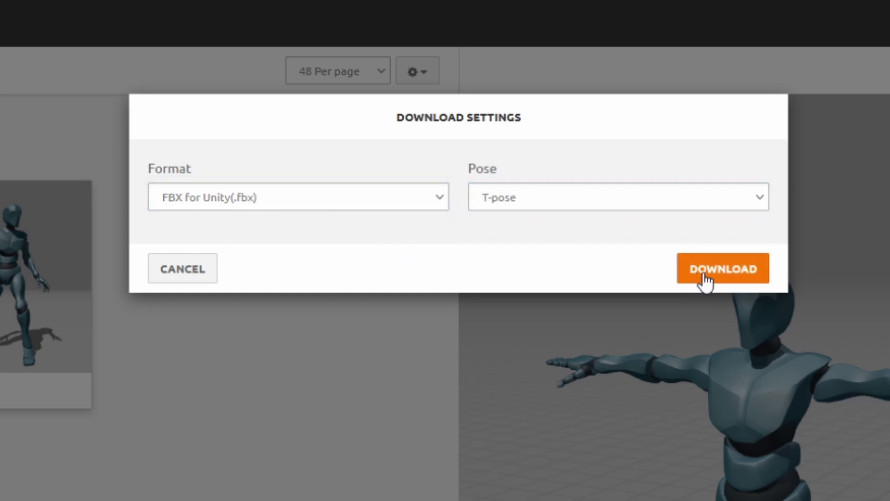
click(703, 272)
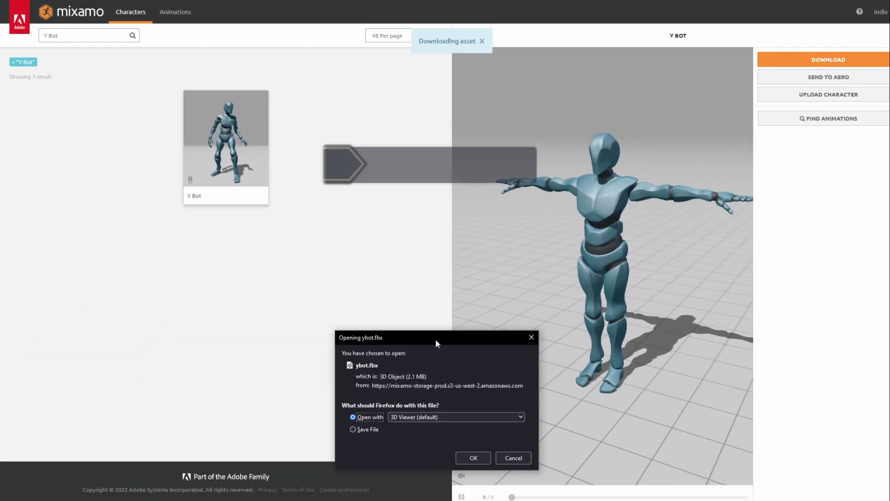
drag(435, 338, 430, 205)
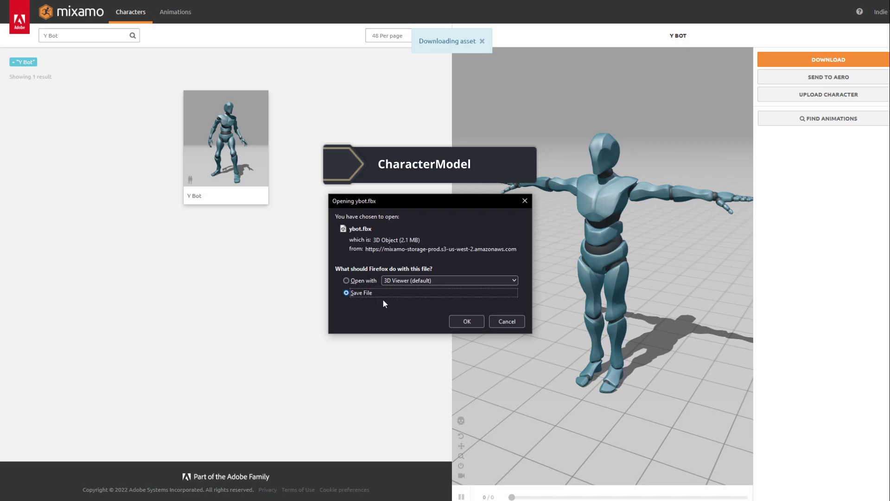
click(467, 321)
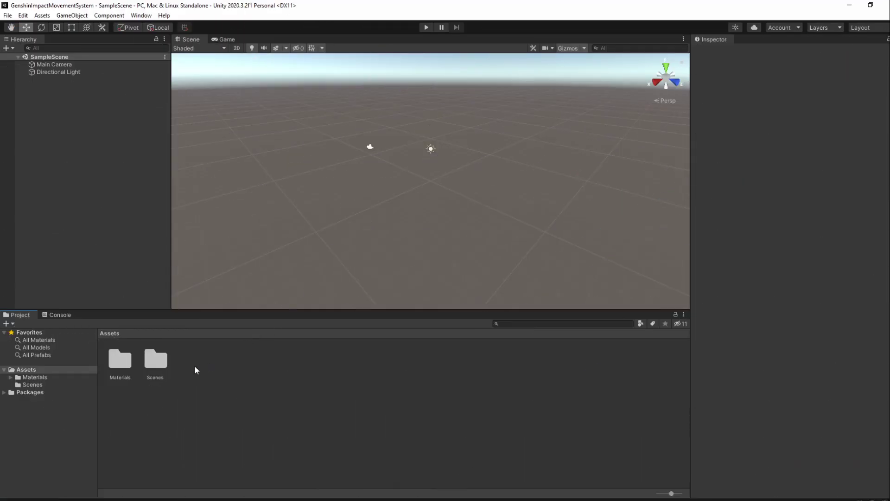
Create a Models folder in Assets with a Characters folder inside it.
right_click(194, 365)
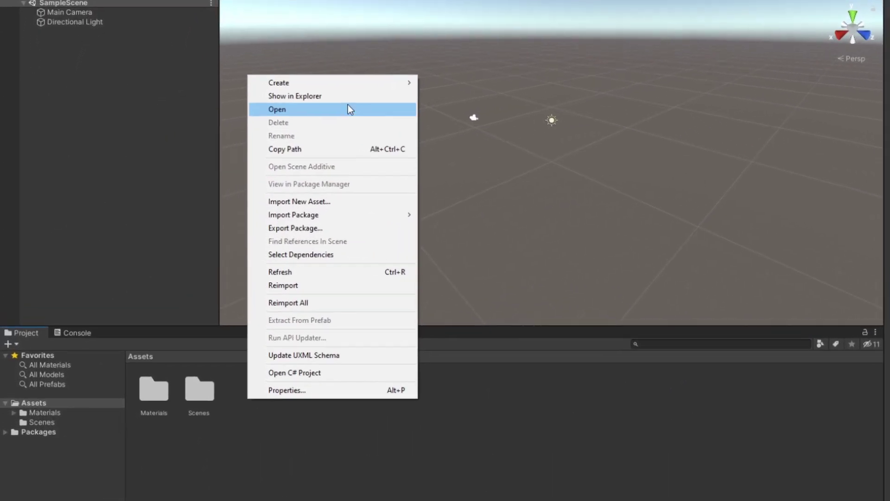
mouse_move(316, 116)
click(510, 59)
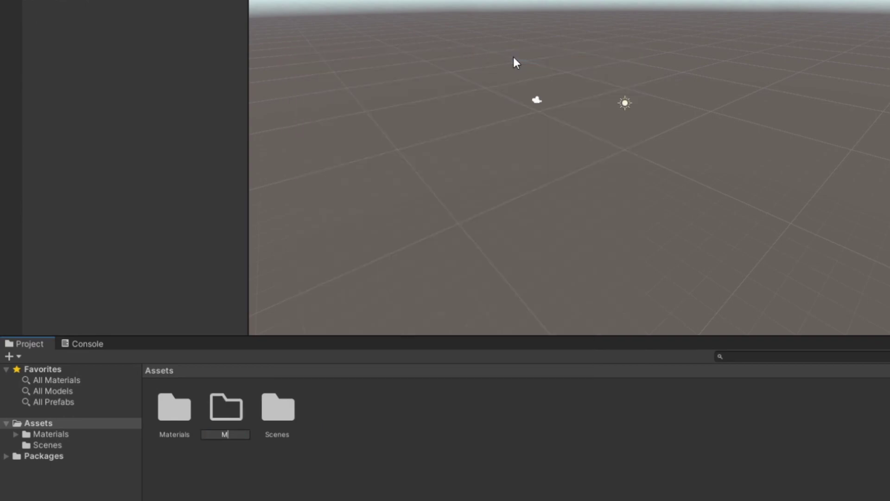
key(Return)
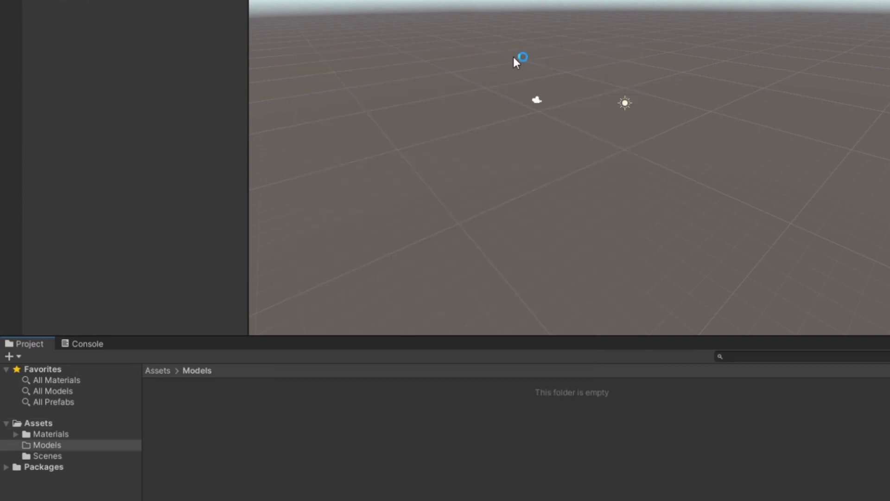
right_click(233, 418)
mouse_move(343, 60)
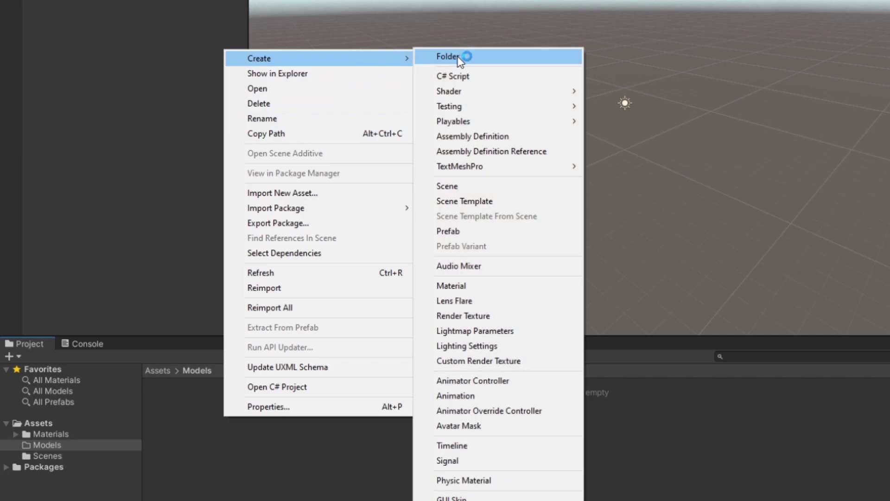
click(458, 58)
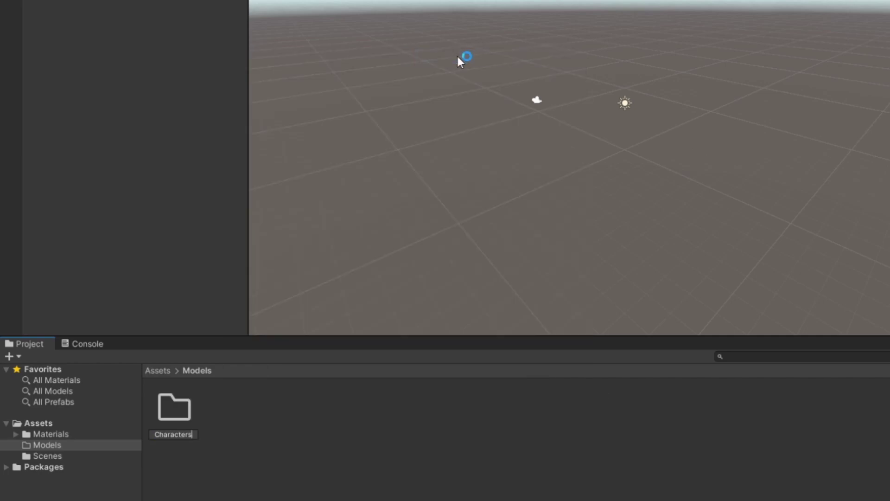
key(Return)
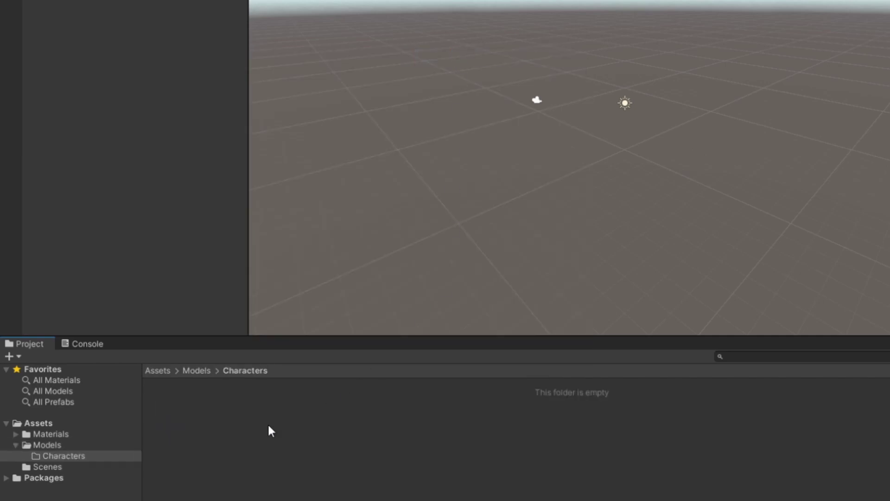
Create a Player folder in Characters and import CharacterModel.fbx into it.
right_click(269, 427)
mouse_move(393, 66)
click(504, 58)
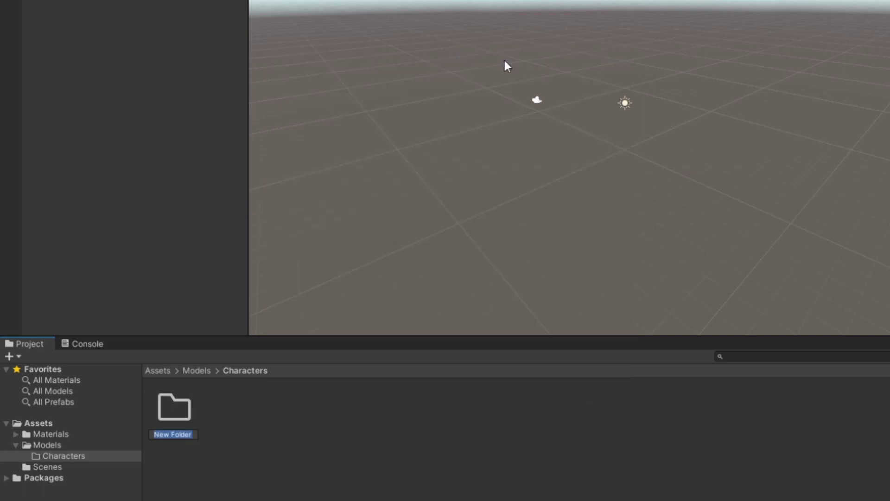
text(Player)
key(Return)
key(Return)
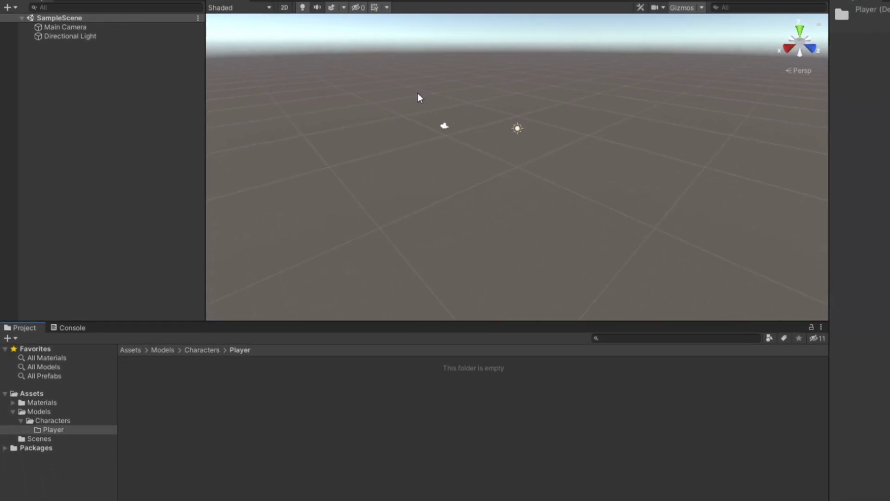
key(alt+Tab)
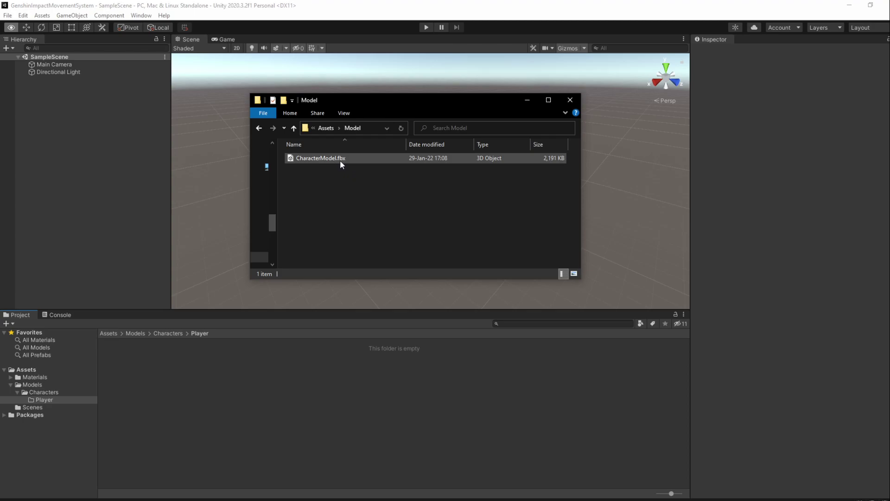
drag(340, 159, 144, 368)
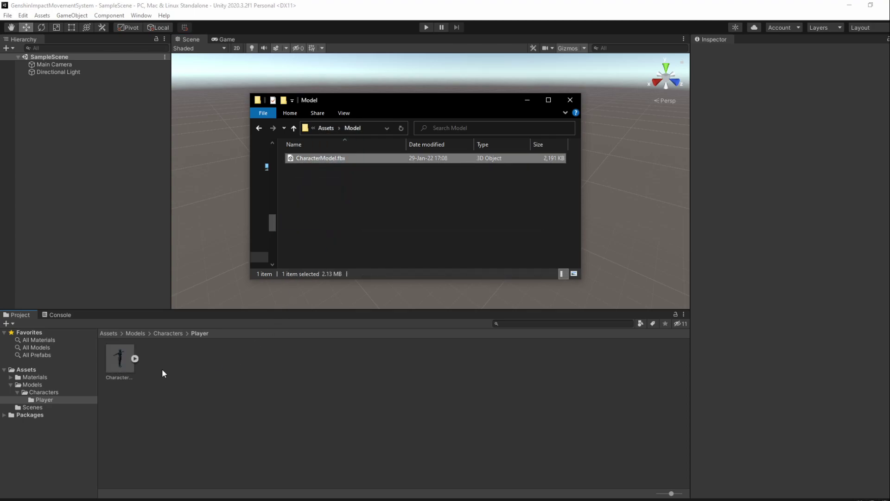
click(186, 370)
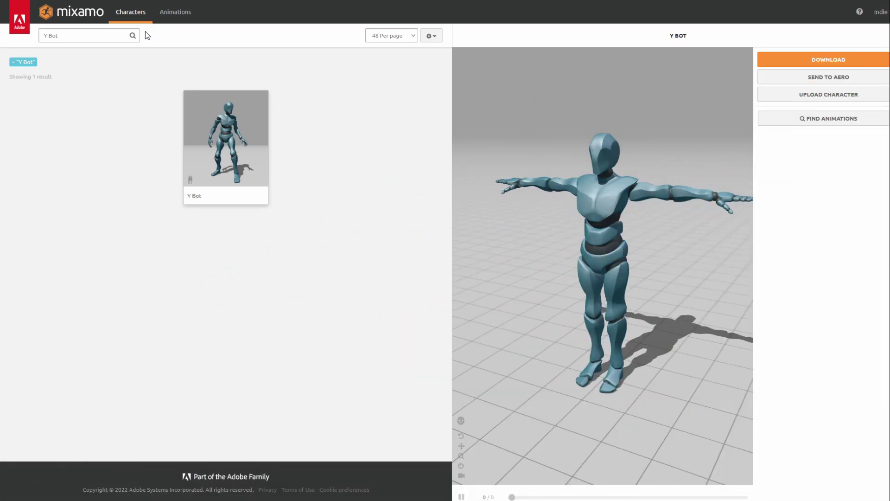
Preview the Pro Melee Axe Pack on Y Bot, check FBX for Unity format, then cancel.
click(174, 13)
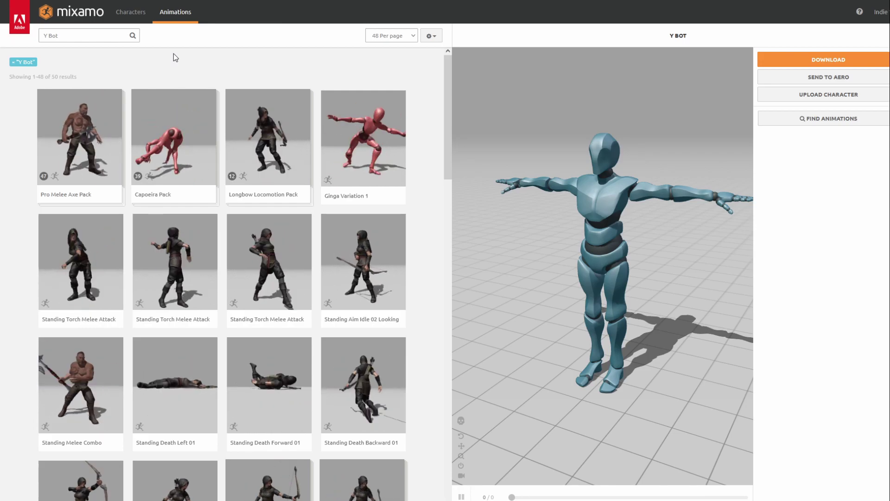
click(110, 107)
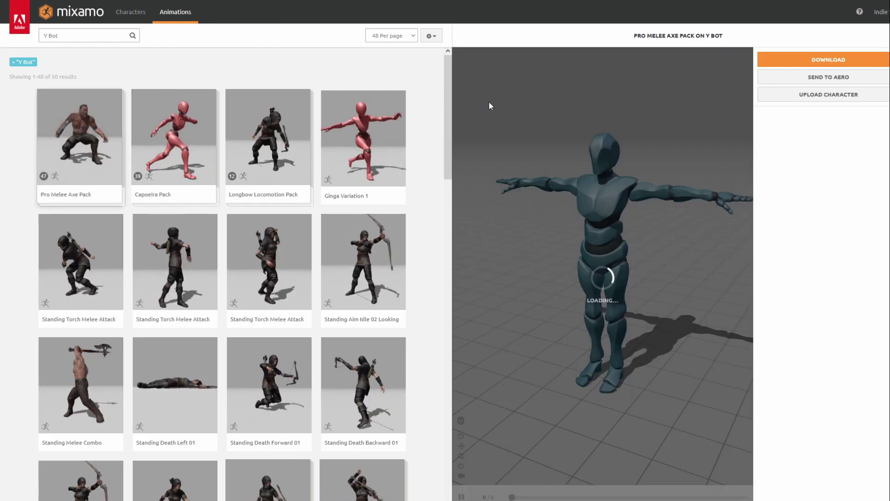
click(816, 60)
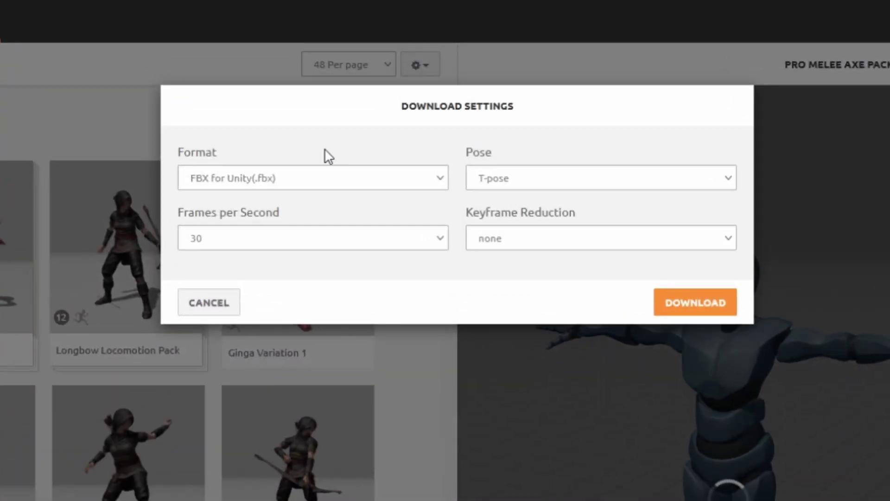
click(294, 181)
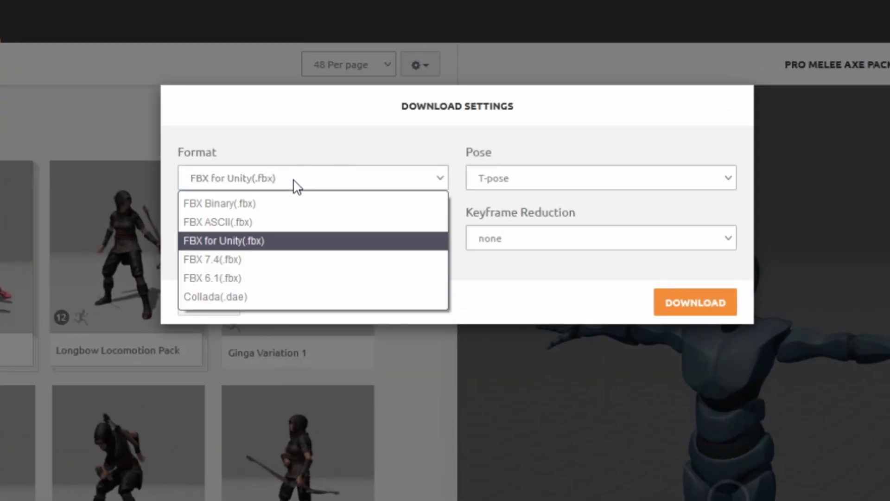
click(236, 243)
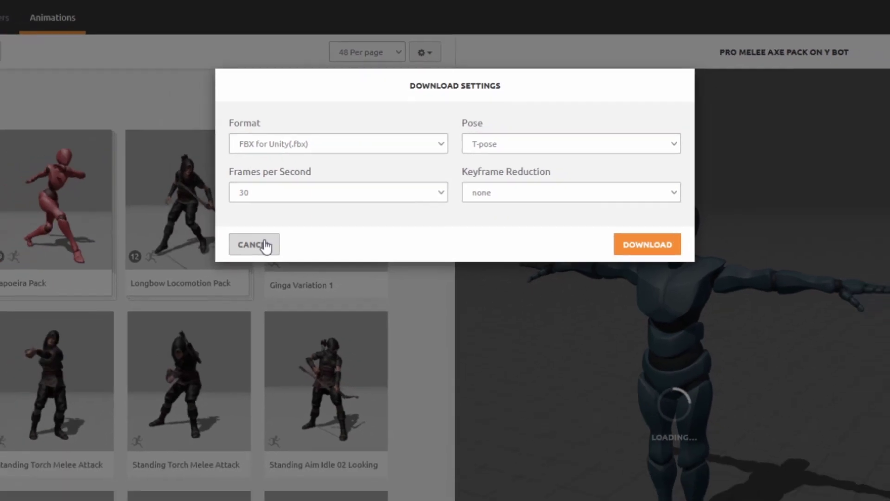
click(229, 303)
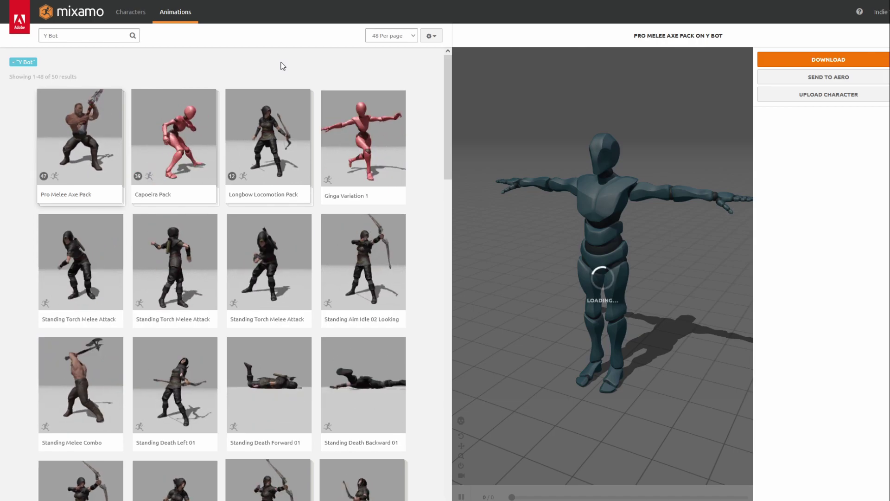
Download the Idle animation for Y Bot and save it as an FBX file.
click(88, 36)
key(ctrl+a)
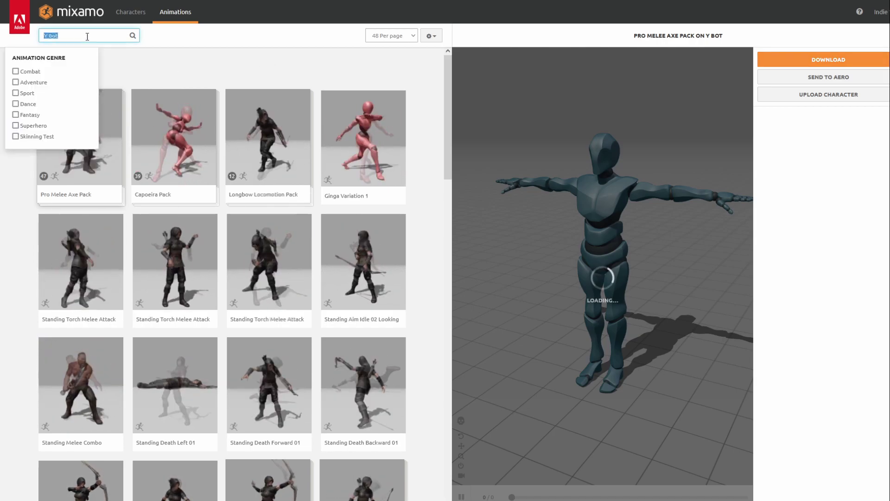
text(Idle)
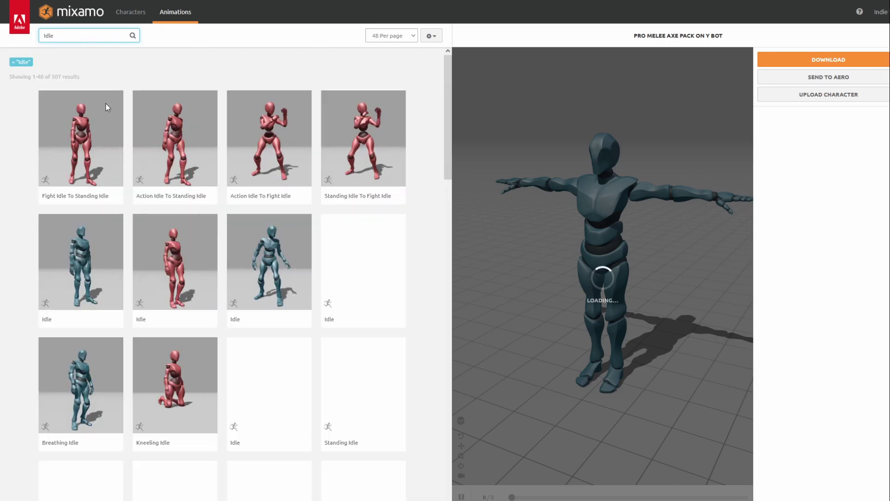
click(78, 260)
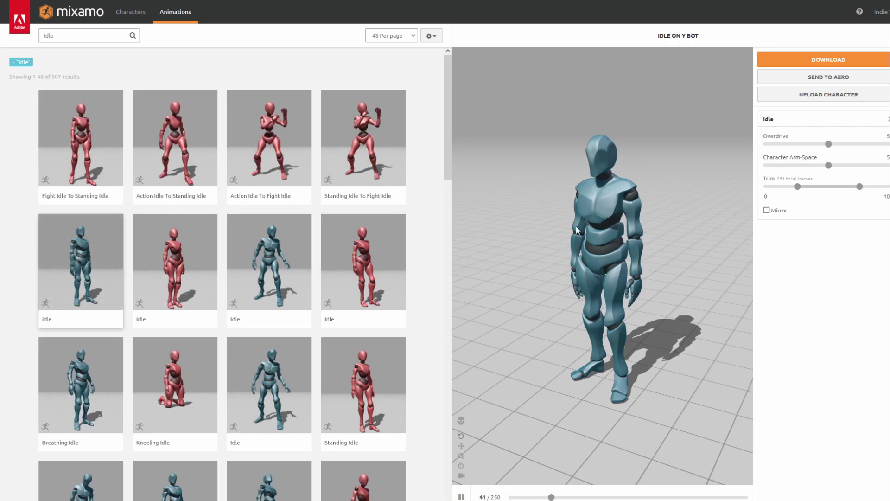
click(832, 62)
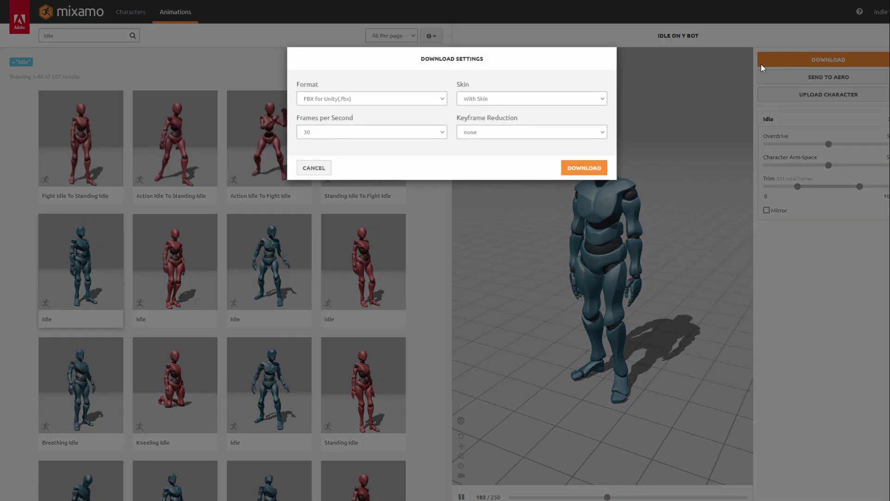
click(588, 169)
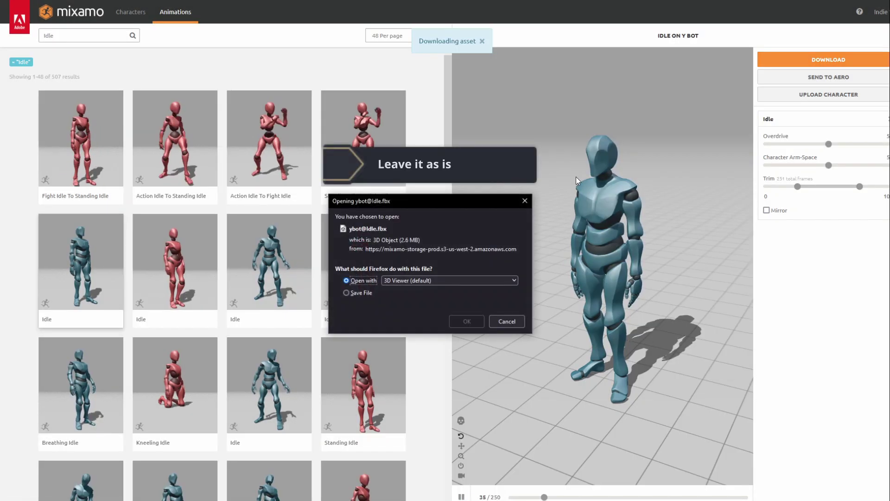
click(467, 320)
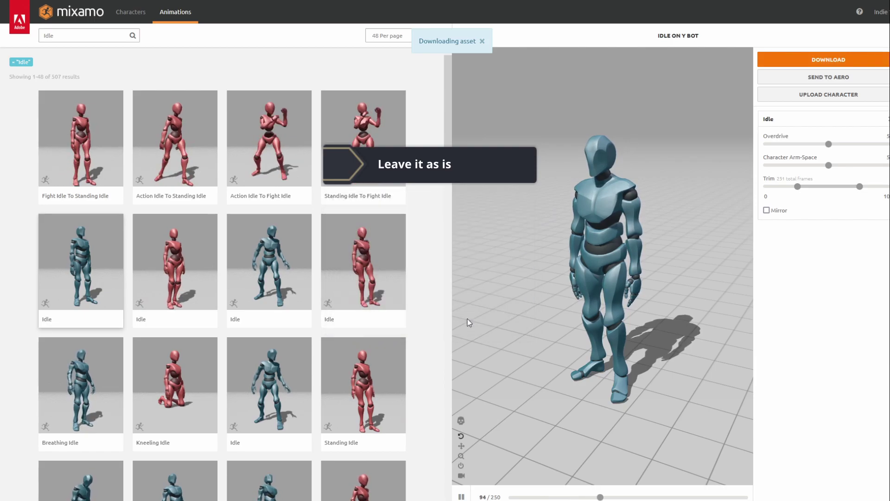
click(91, 36)
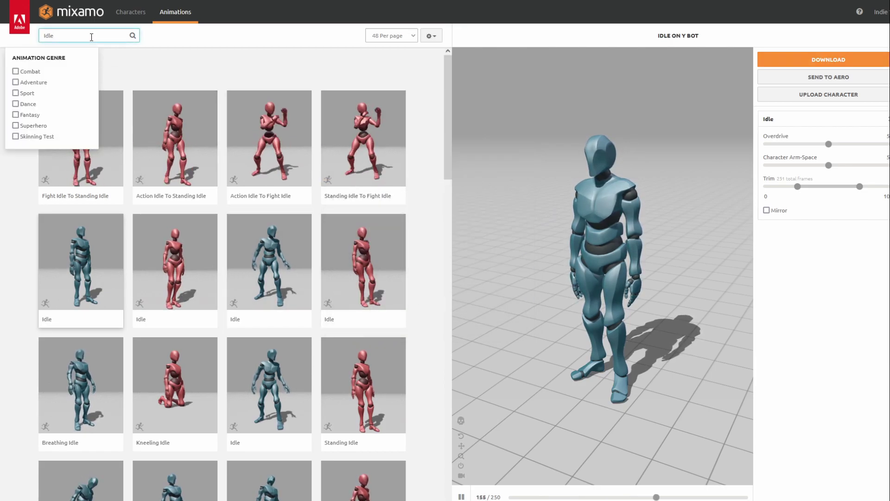
text(Walking)
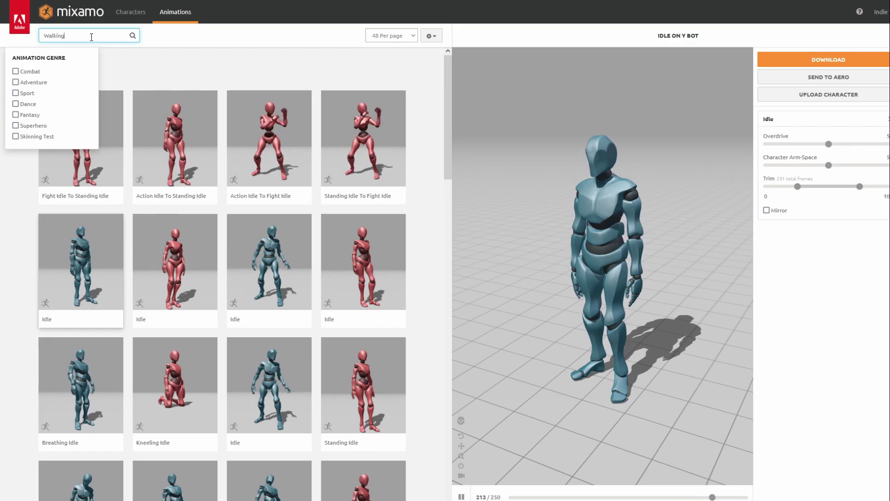
click(232, 55)
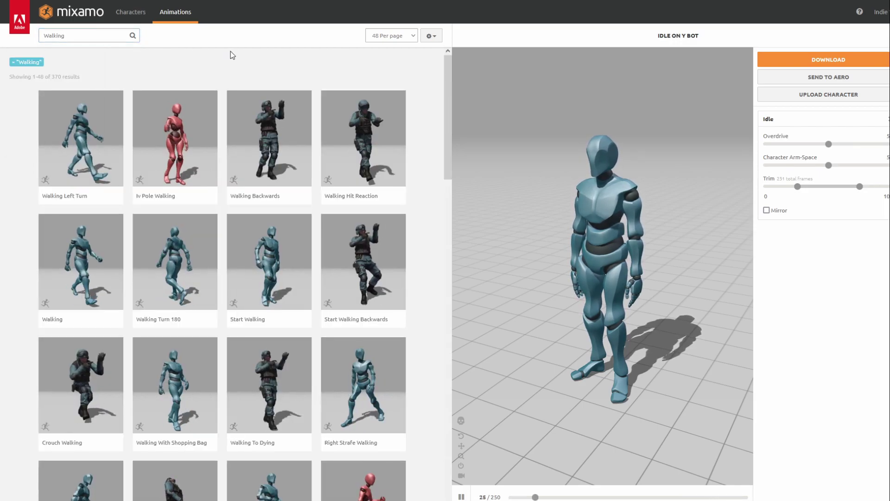
click(72, 258)
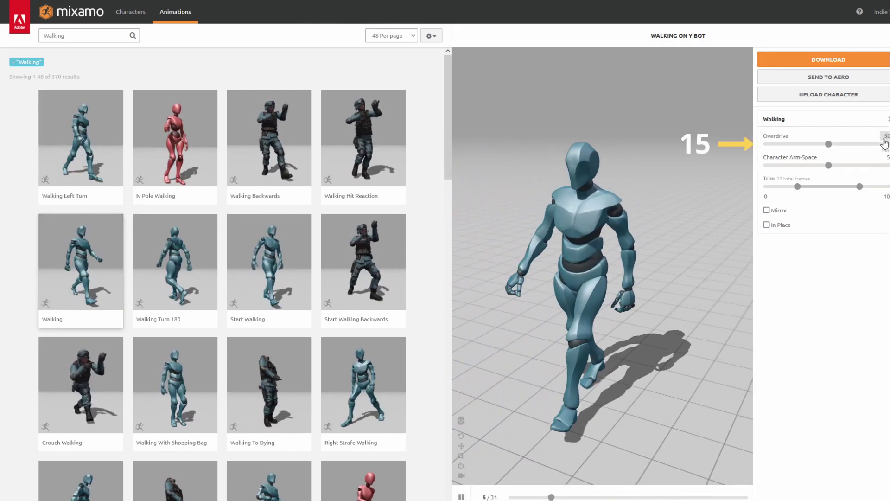
key(Return)
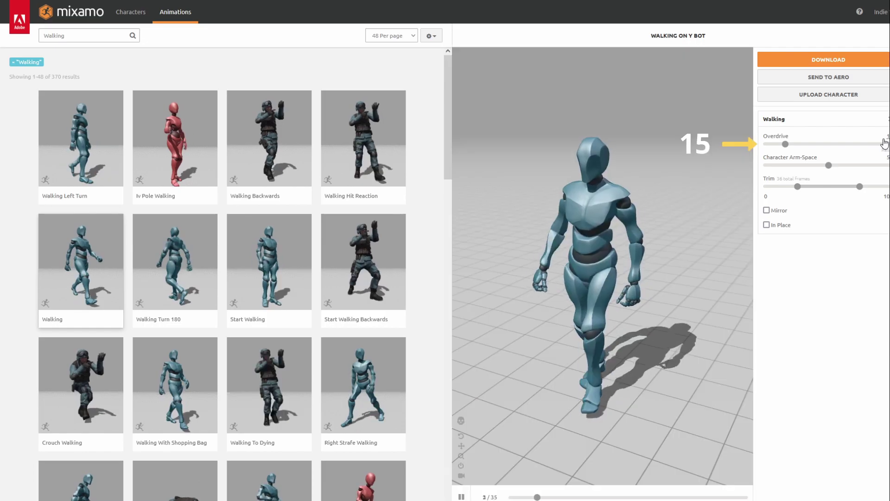
click(780, 226)
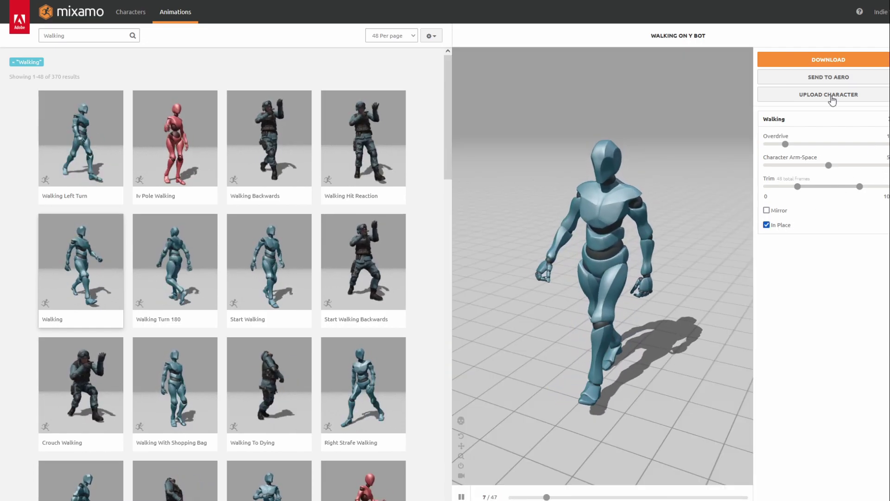
click(816, 61)
click(602, 168)
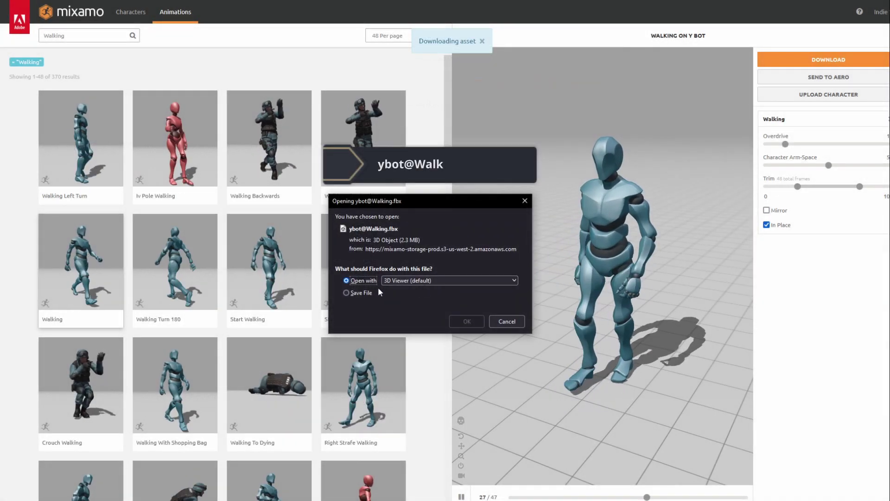
click(359, 293)
click(466, 321)
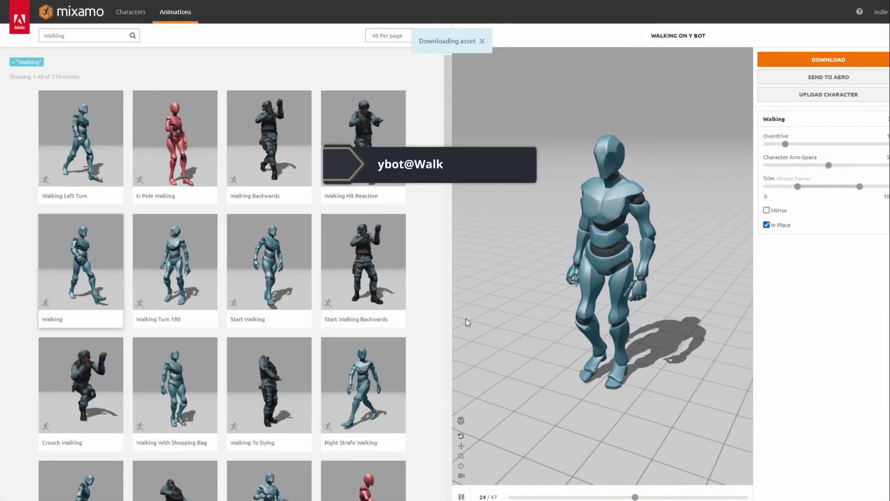
click(83, 36)
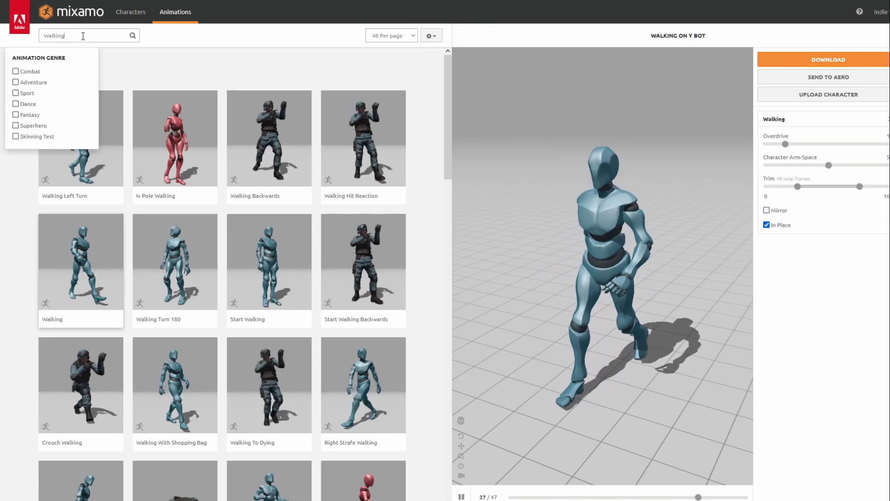
Search Running, set the first Running clip in place, and save it as FBX.
double_click(83, 36)
text(Running)
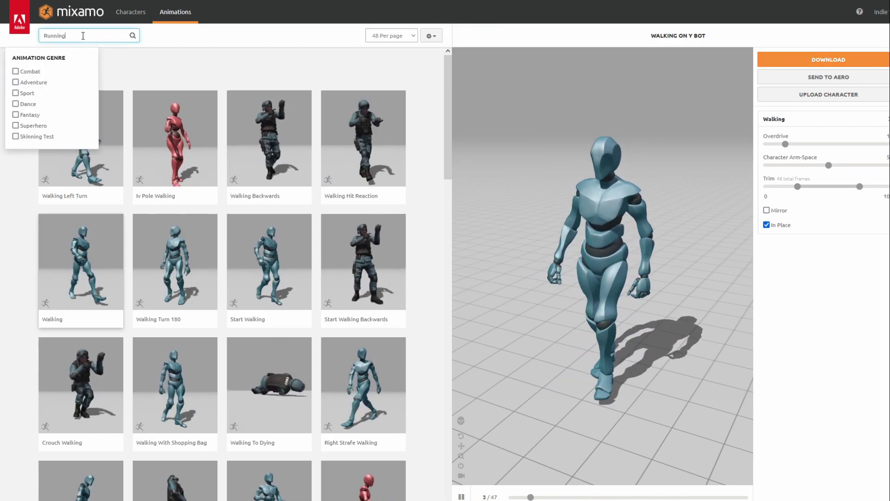
drag(441, 188, 445, 397)
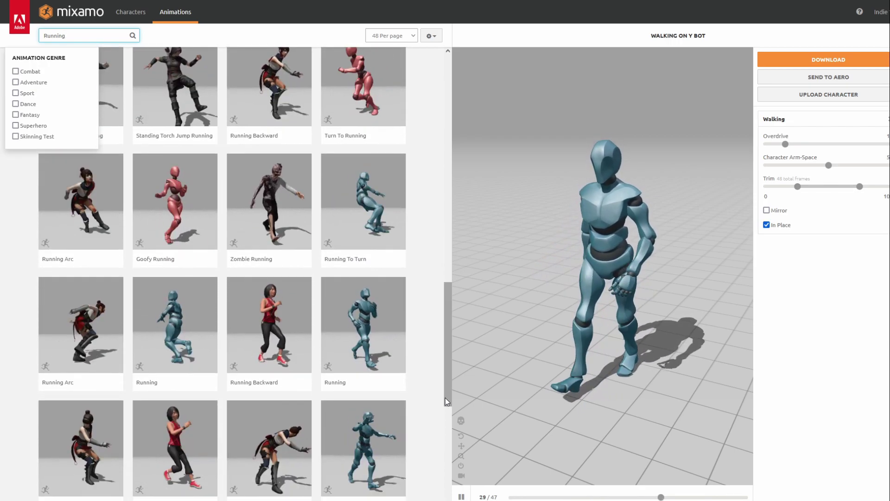
click(370, 356)
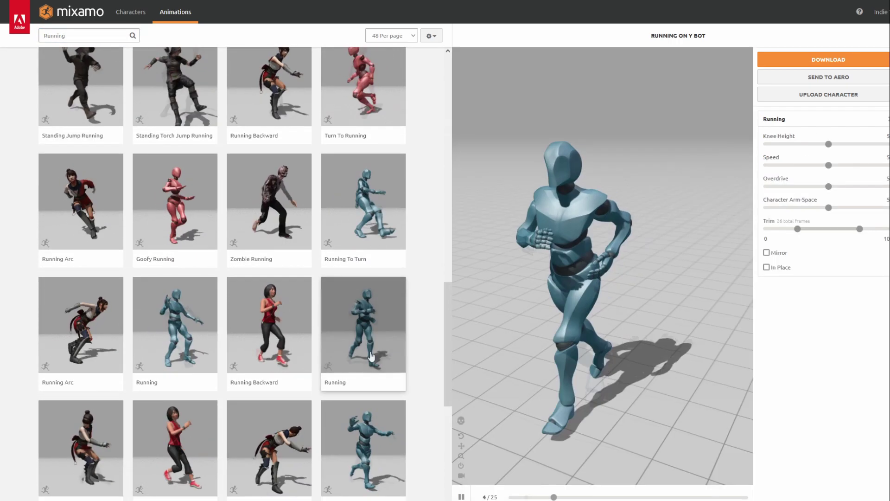
click(778, 267)
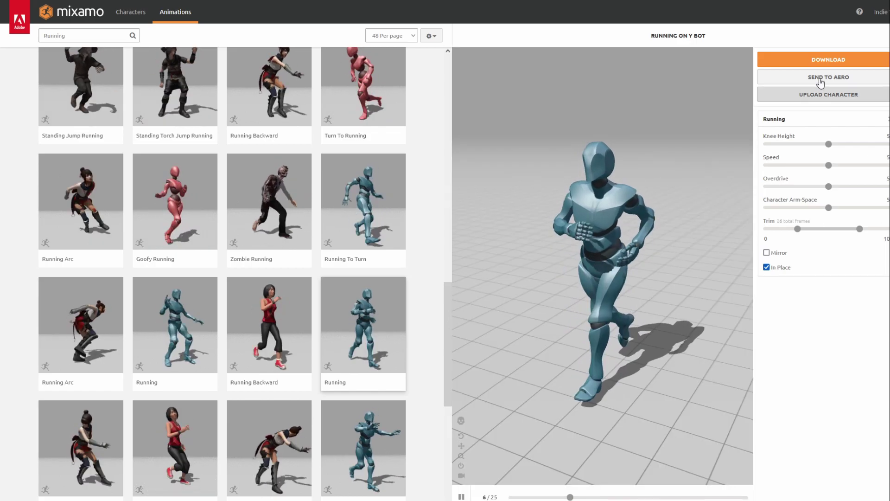
click(832, 60)
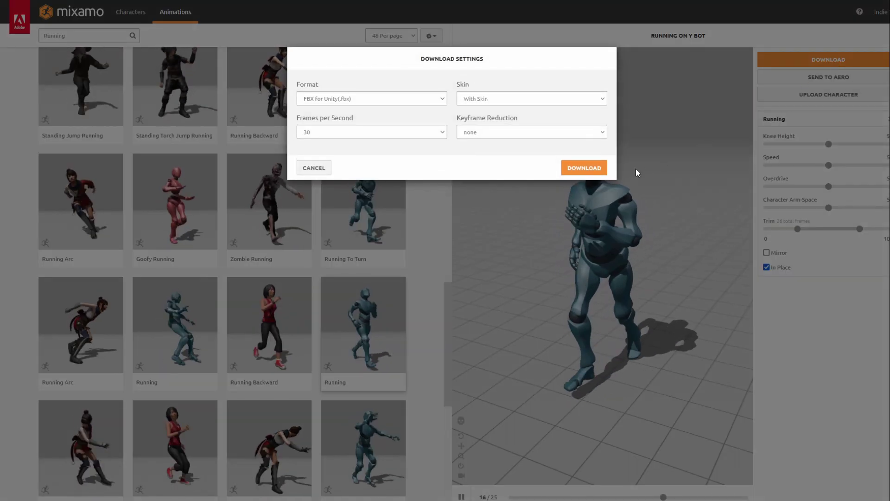
click(590, 167)
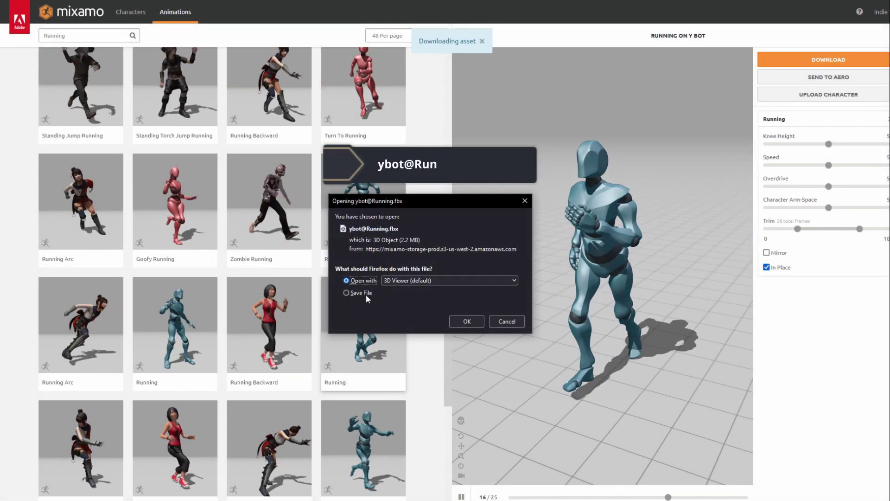
click(366, 293)
click(460, 322)
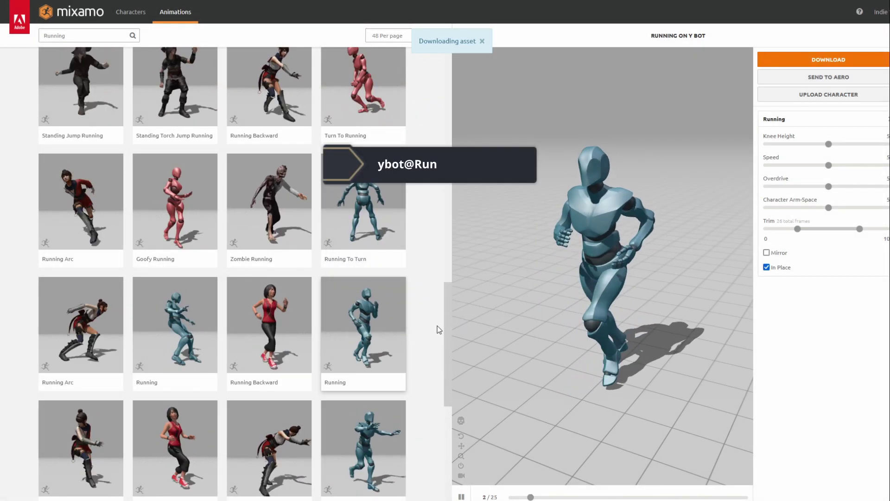
drag(446, 325, 460, 231)
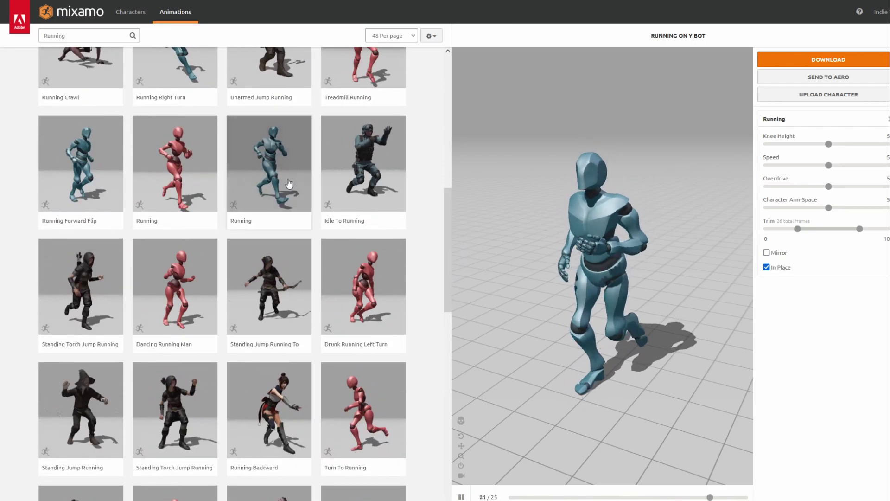
click(288, 184)
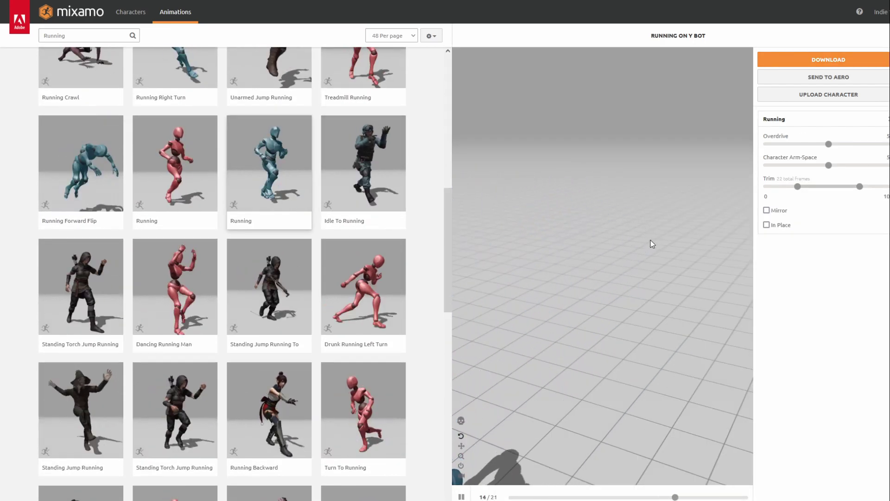
click(783, 226)
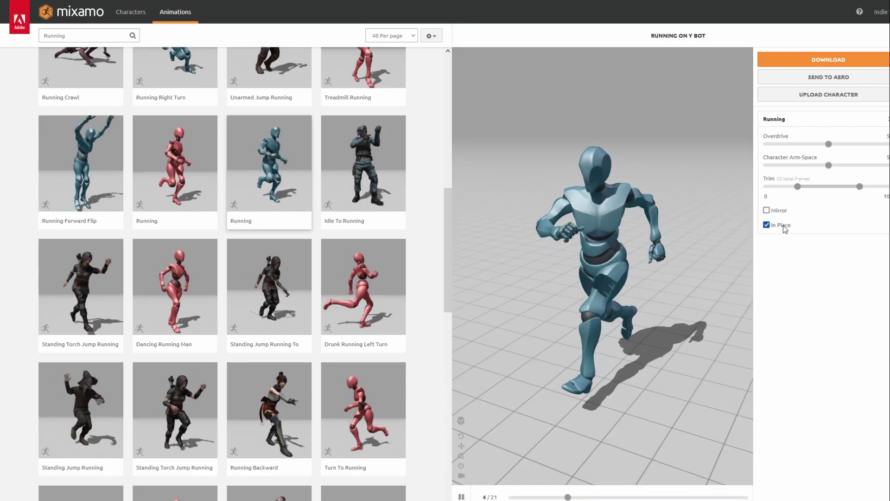
click(831, 61)
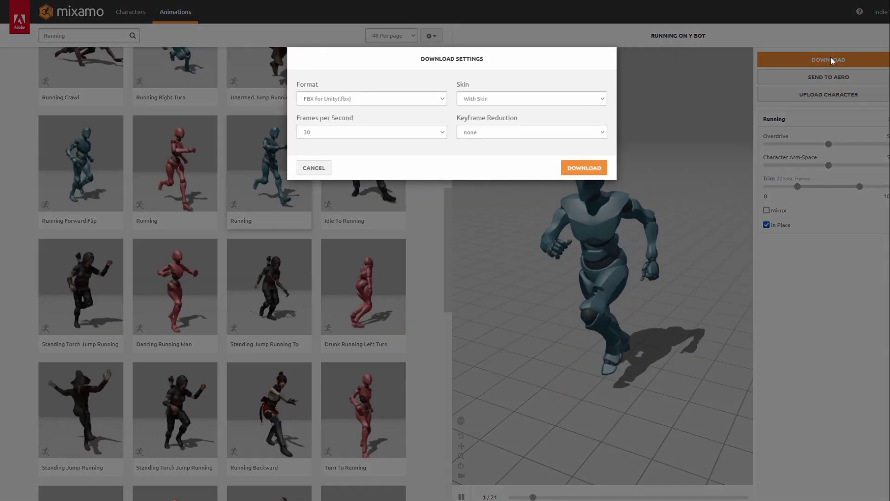
click(585, 165)
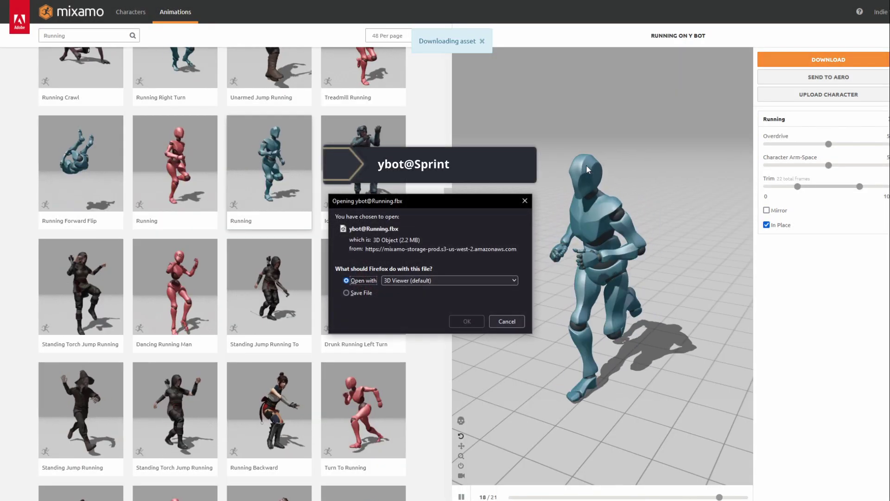
click(347, 292)
click(466, 321)
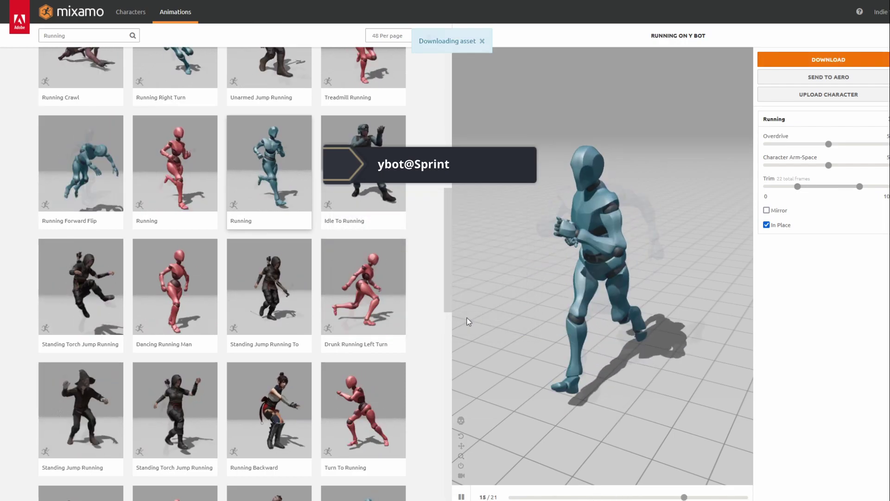
Find Idle To Sprint on Y Bot and save it as an FBX file.
click(87, 35)
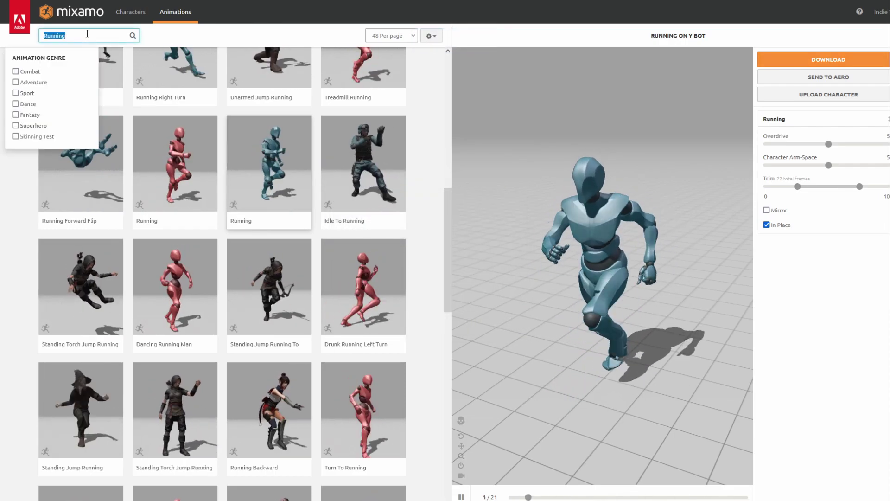
text(Idle To Spr)
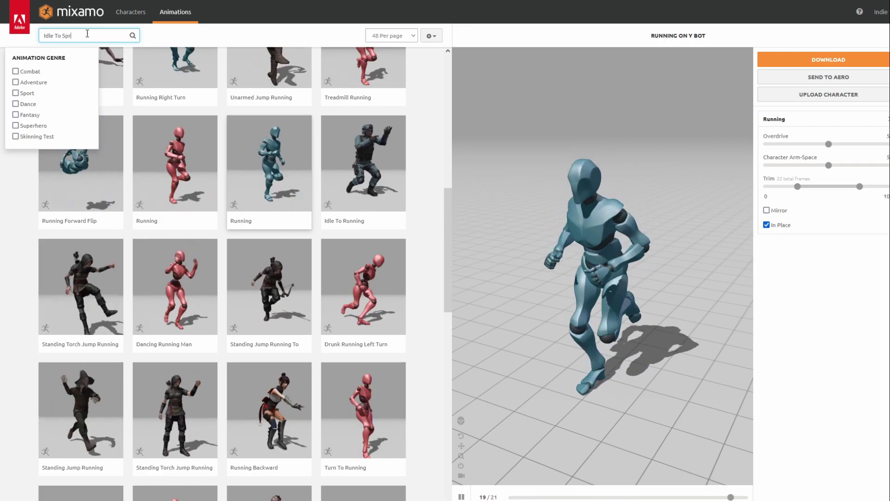
text(int)
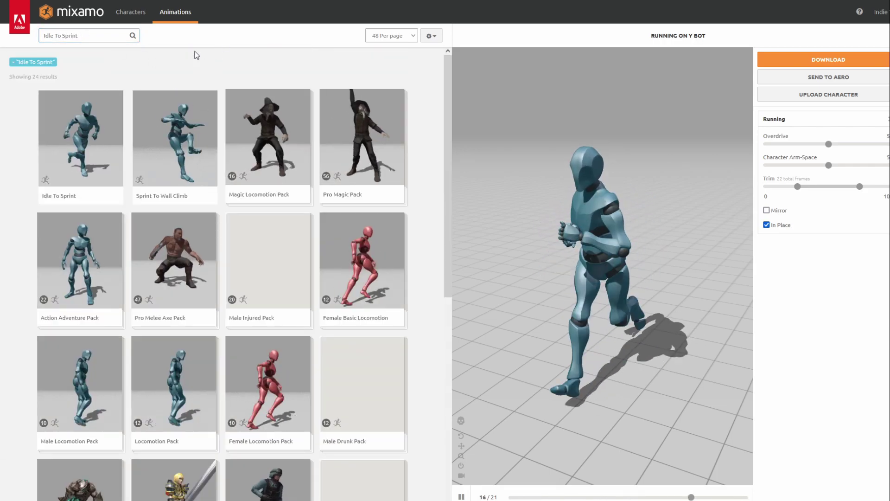
click(93, 135)
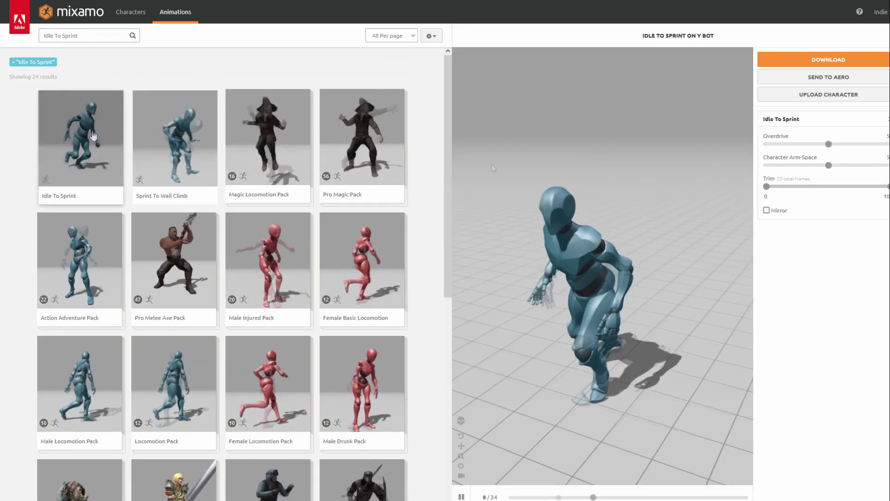
click(817, 59)
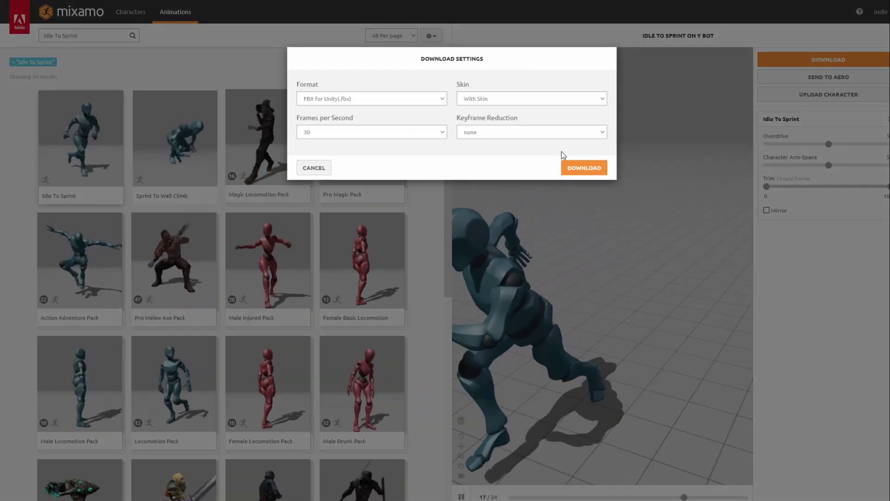
click(584, 168)
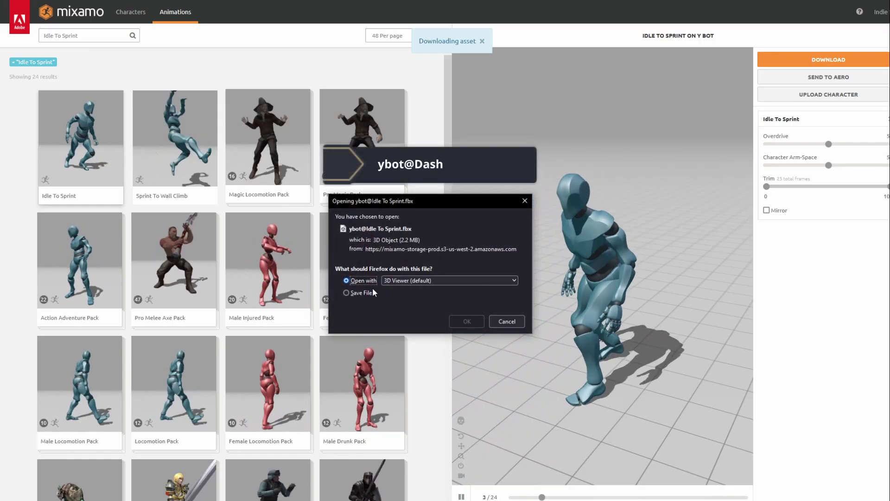
click(366, 292)
click(467, 321)
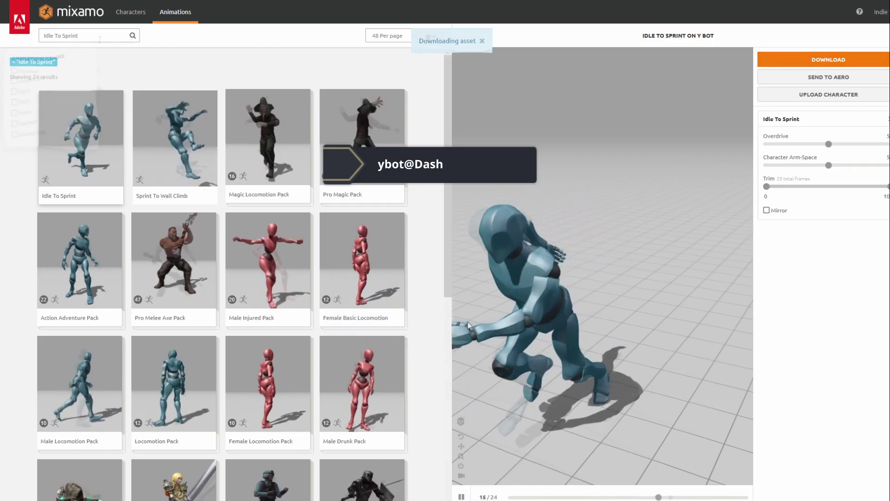
Find Run To Stop on Y Bot and save it as ybot@HardStop FBX.
click(100, 36)
key(ctrl+a)
text(Run To Stop)
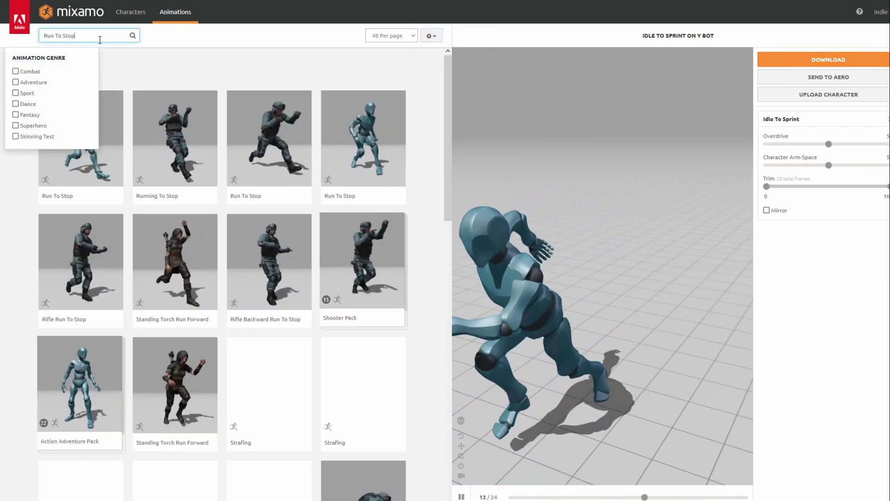
click(371, 149)
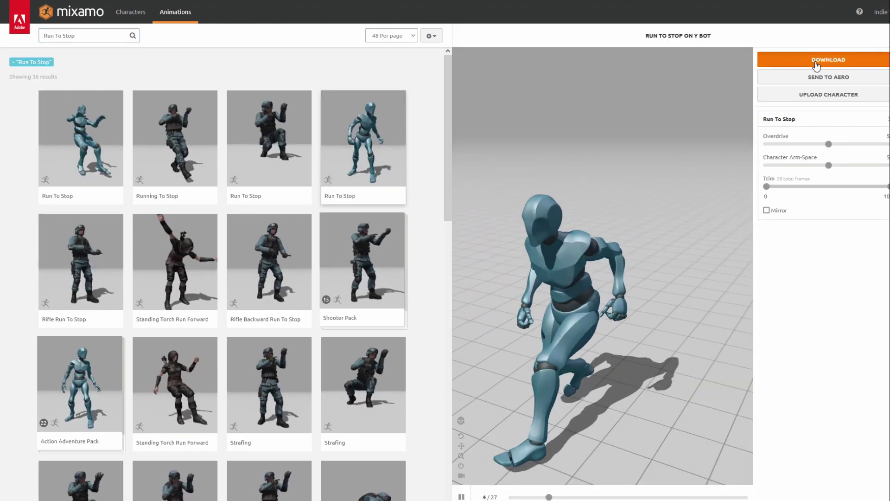
click(816, 64)
click(582, 170)
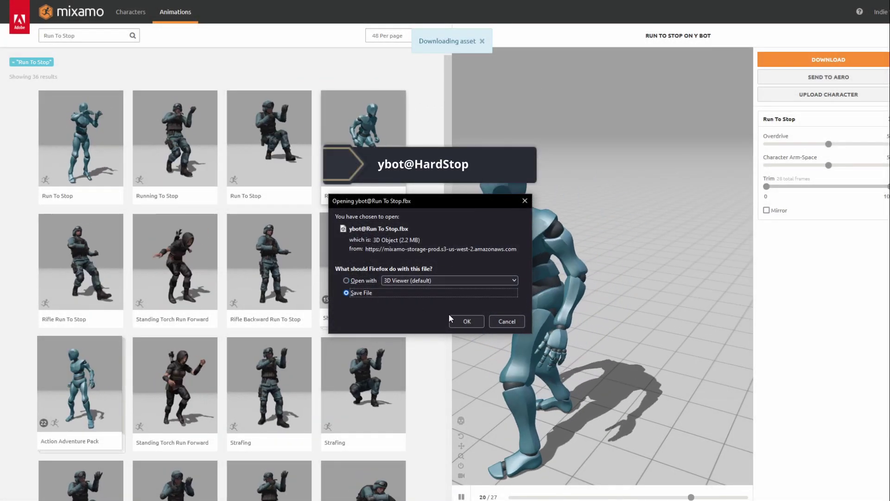
click(460, 320)
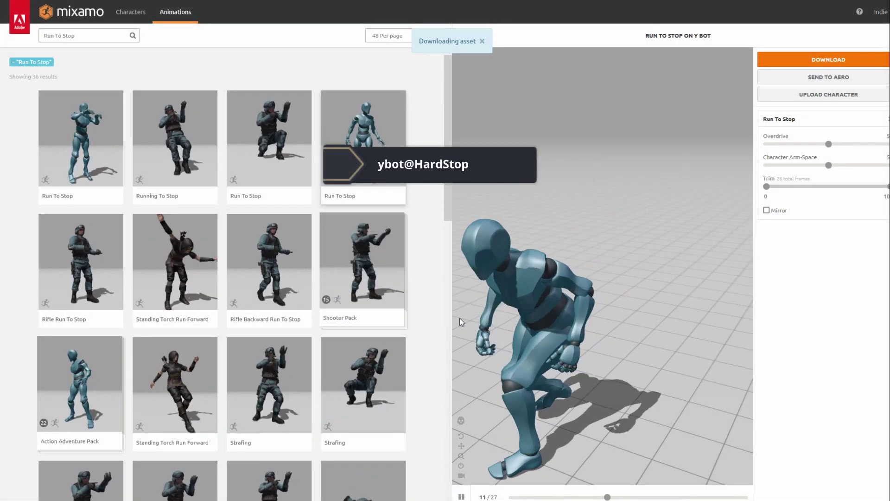
click(98, 38)
Trim Stop Walking to start at frame 45 and save it as ybot@MediumStop FBX.
text(Stop Walking)
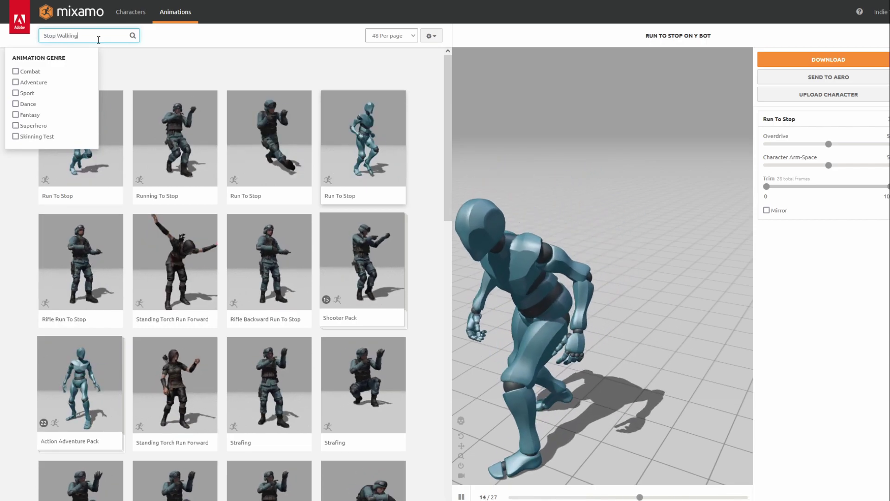
key(Return)
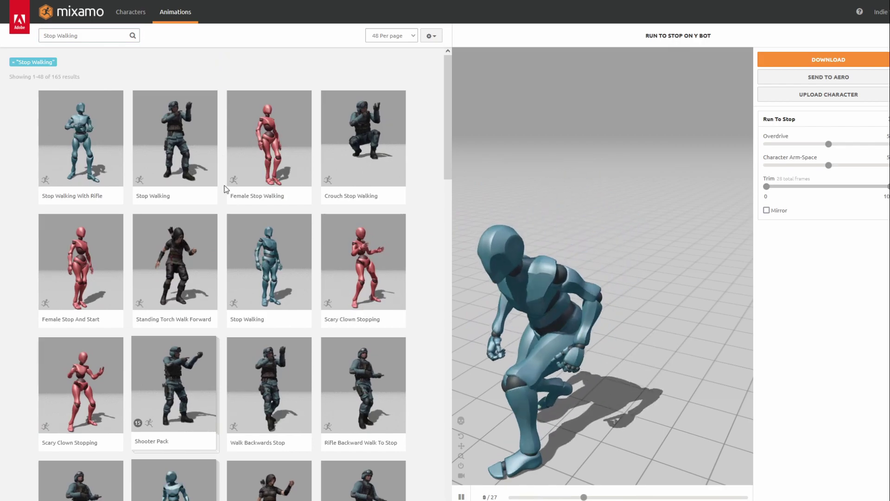
click(266, 267)
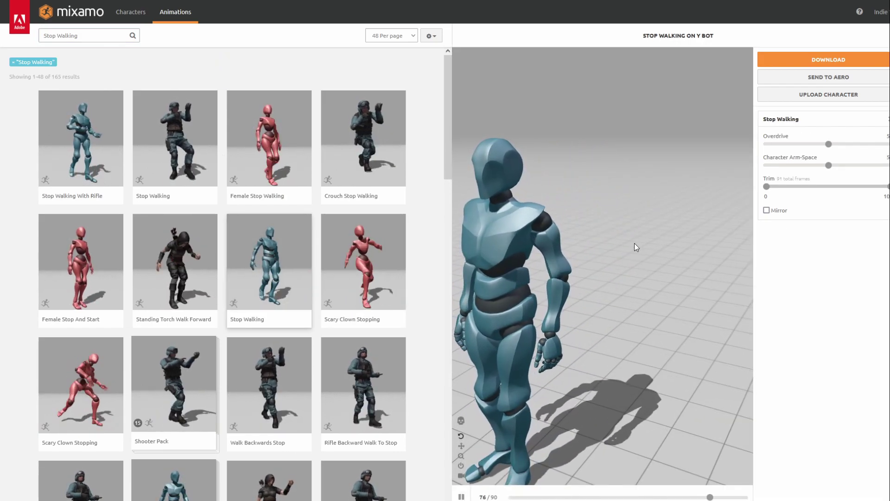
text(45)
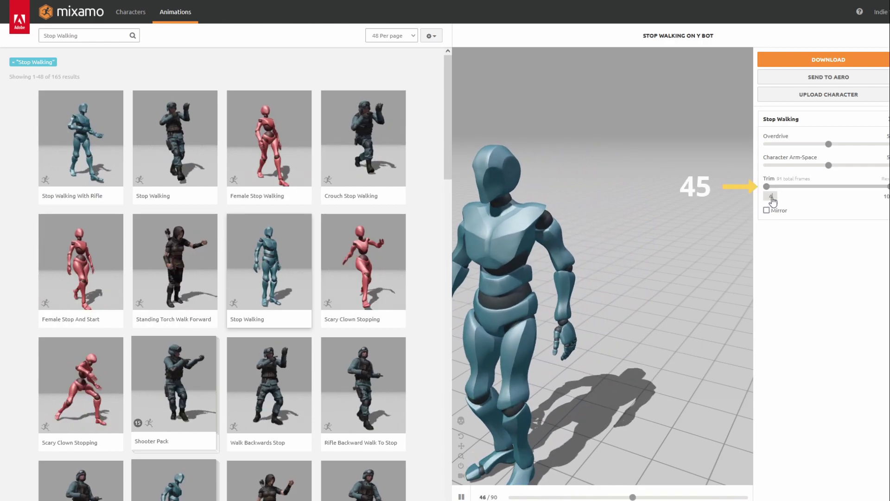
key(Return)
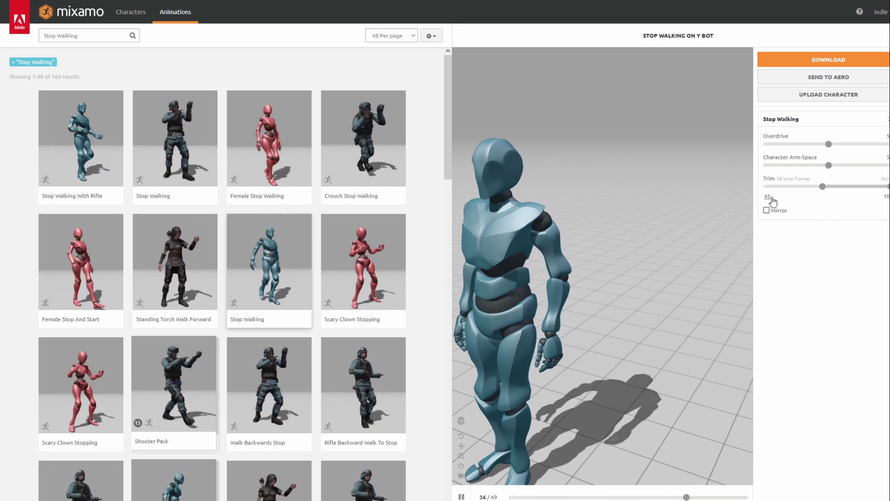
click(833, 59)
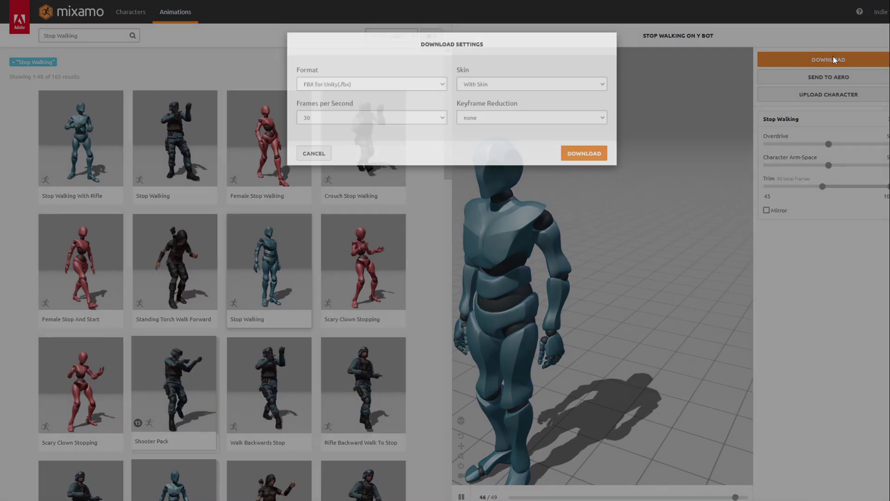
click(584, 153)
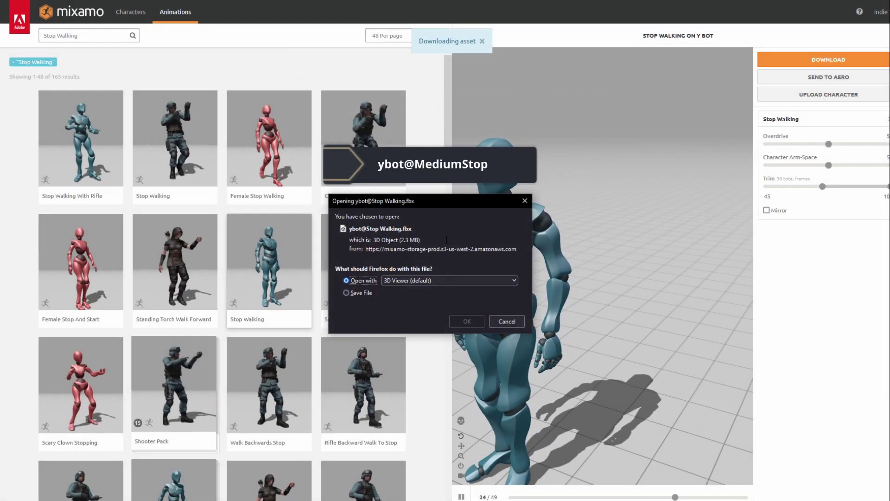
click(360, 293)
click(465, 321)
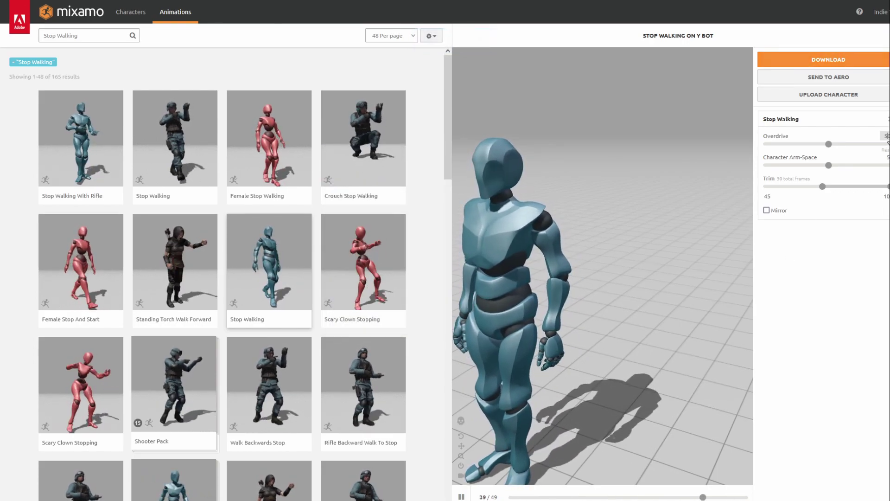
Lower Overdrive, set Arm-Space 55 and trim start 50, then save as ybot@LightStop FBX.
key(Tab)
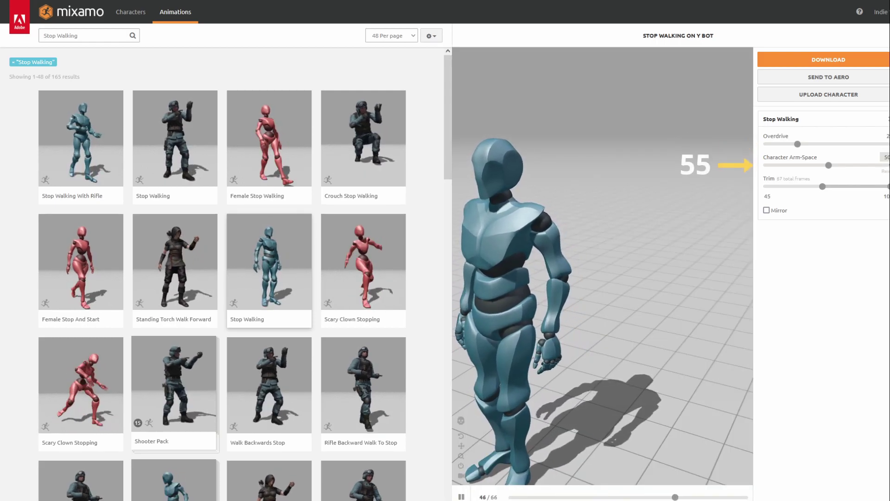
key(Tab)
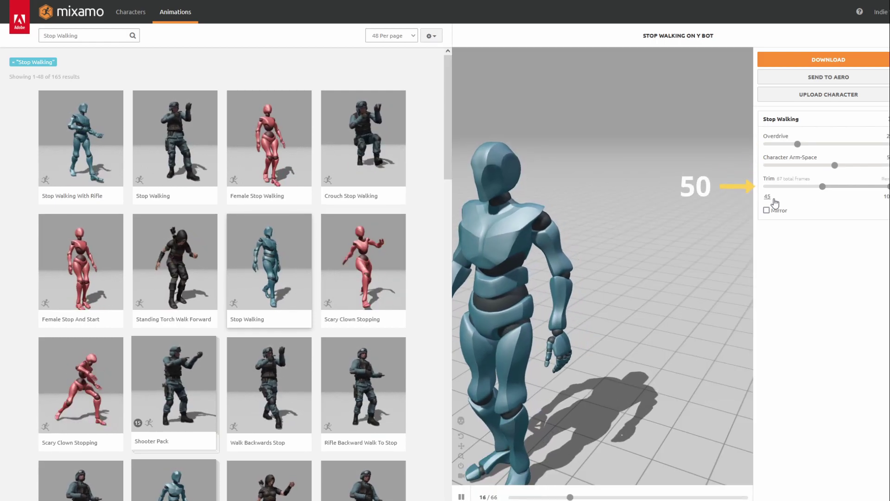
key(BackSpace)
key(BackSpace)
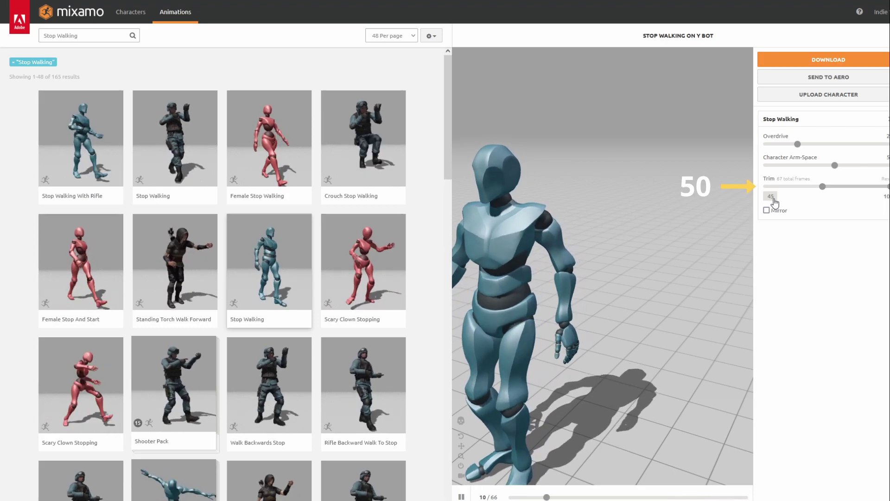
key(Tab)
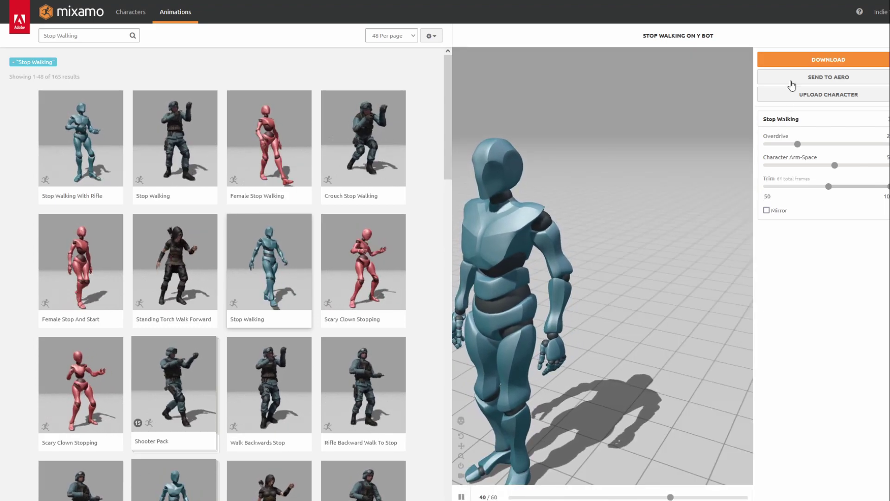
click(827, 61)
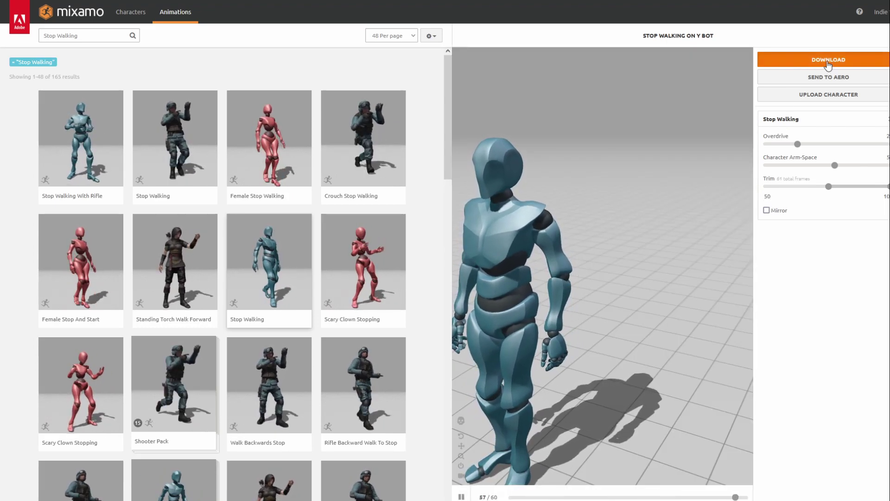
click(584, 168)
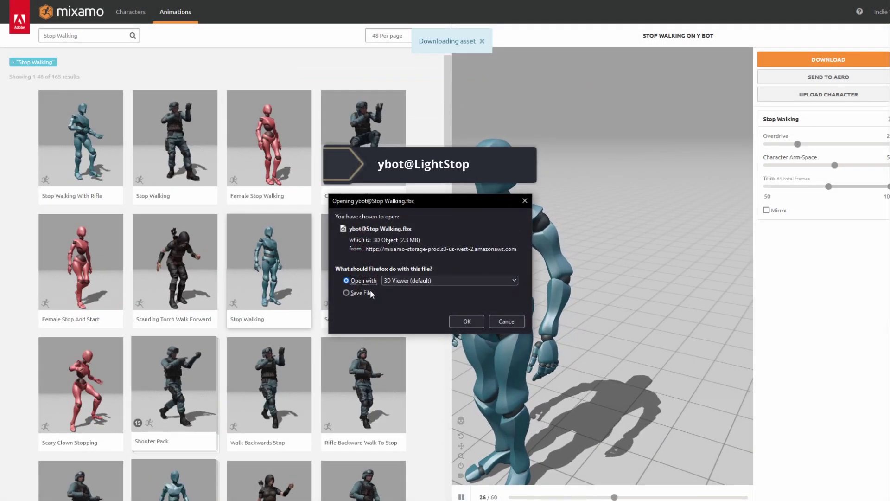
click(368, 292)
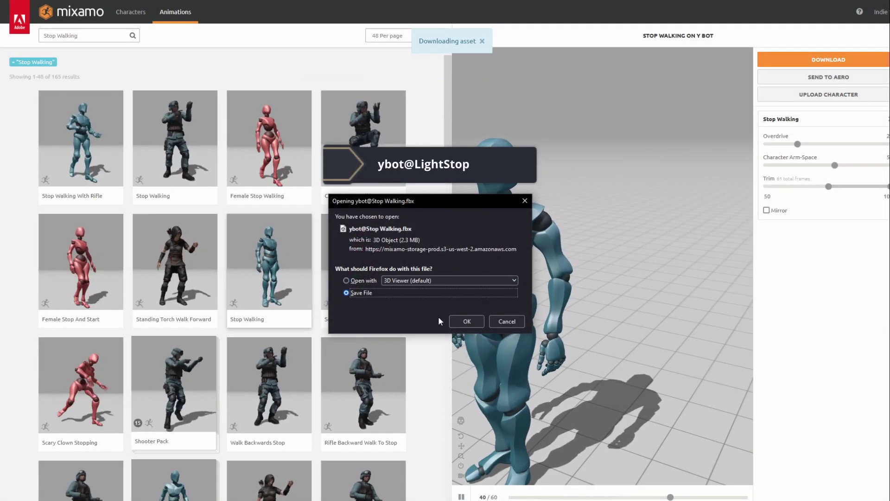
click(465, 321)
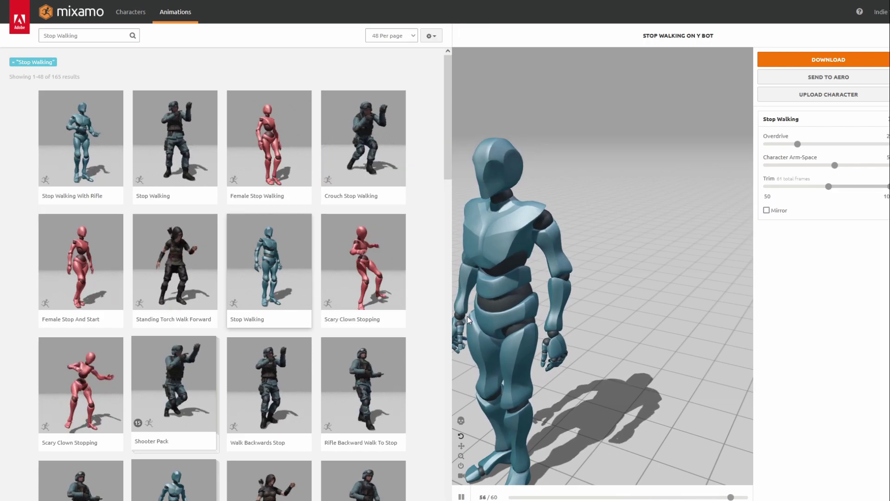
Search Jumping and preview the clip from the second results page on Y Bot.
click(92, 36)
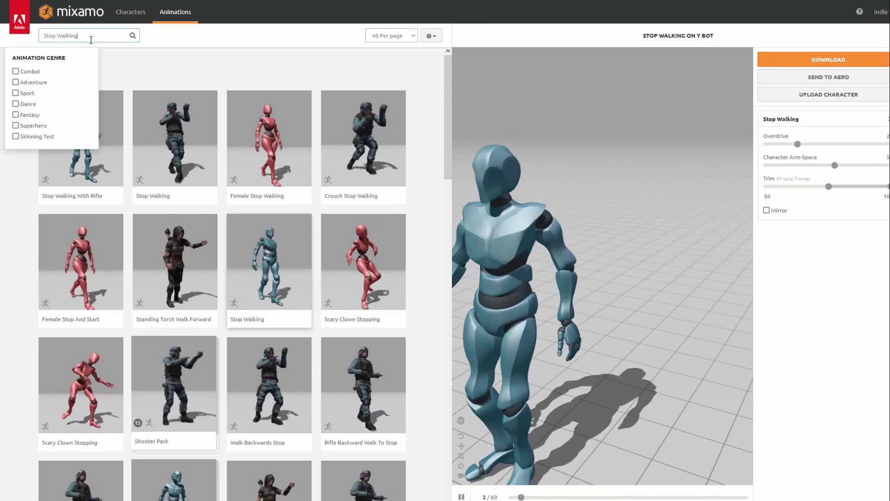
key(ctrl+a)
text(Jumping)
key(Return)
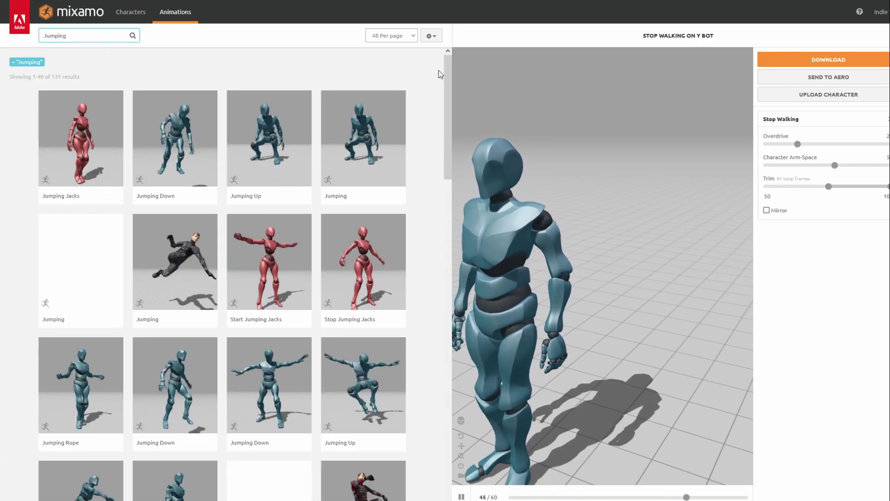
drag(443, 74, 443, 399)
click(217, 445)
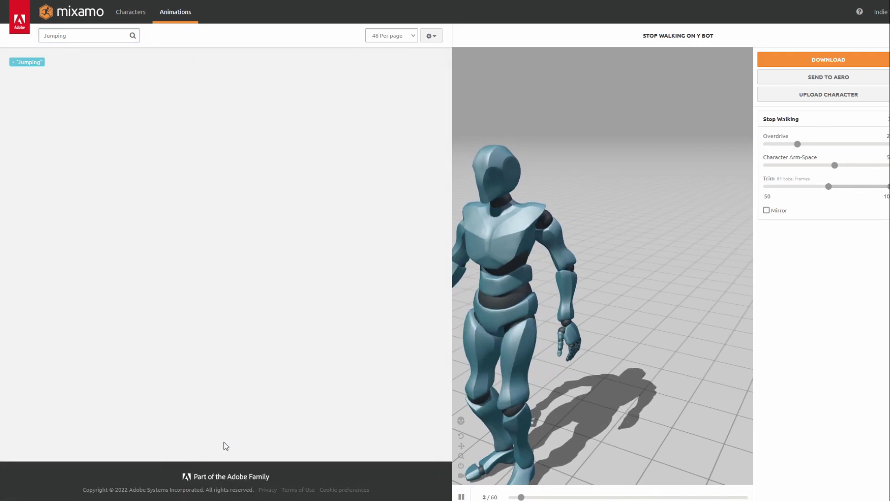
click(368, 152)
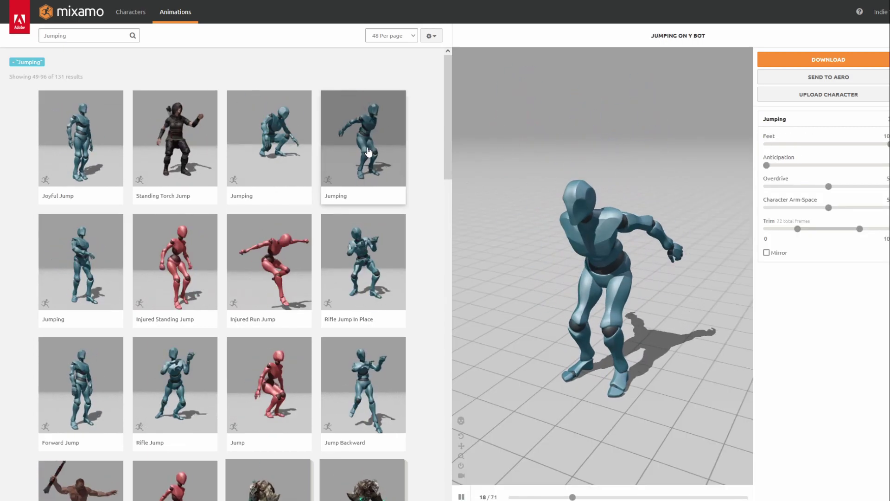
Trim Jumping to start at 37 and save it as ybot@Jump FBX.
click(767, 239)
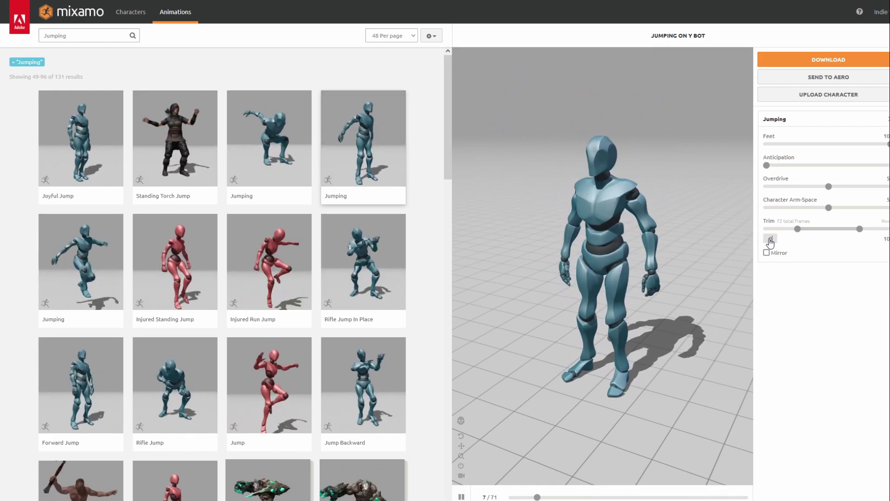
text(37)
key(Return)
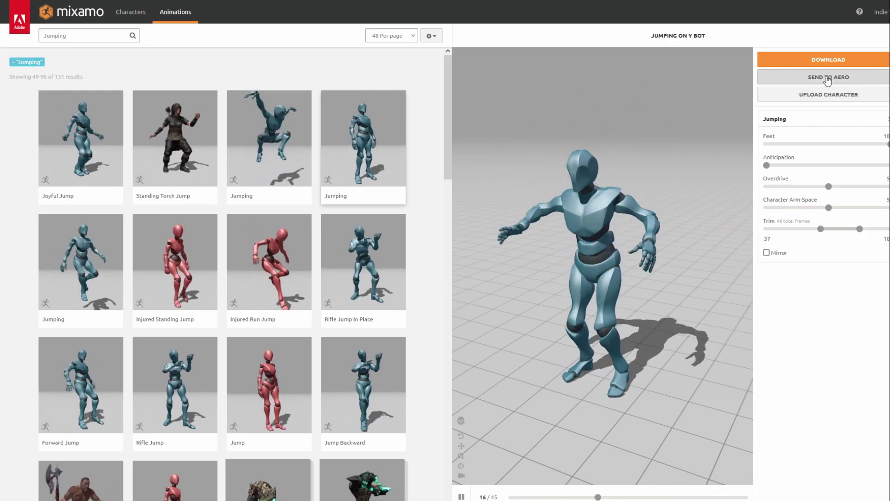
click(813, 60)
click(584, 167)
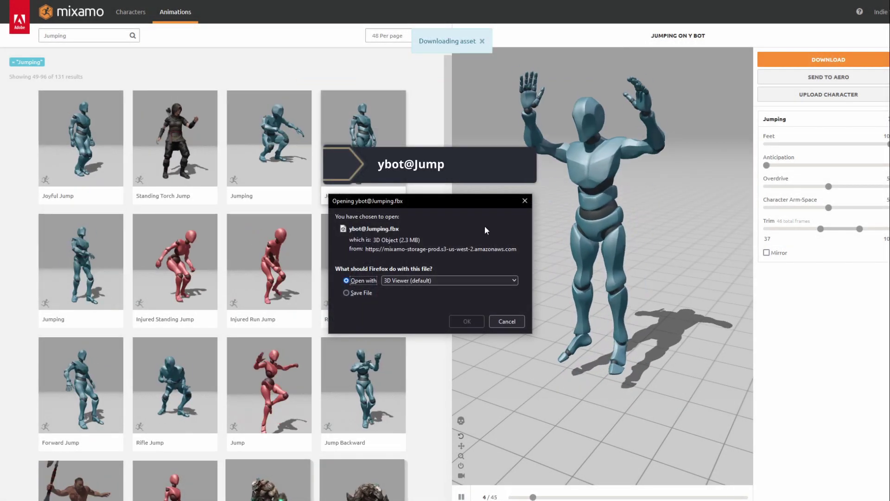
click(366, 292)
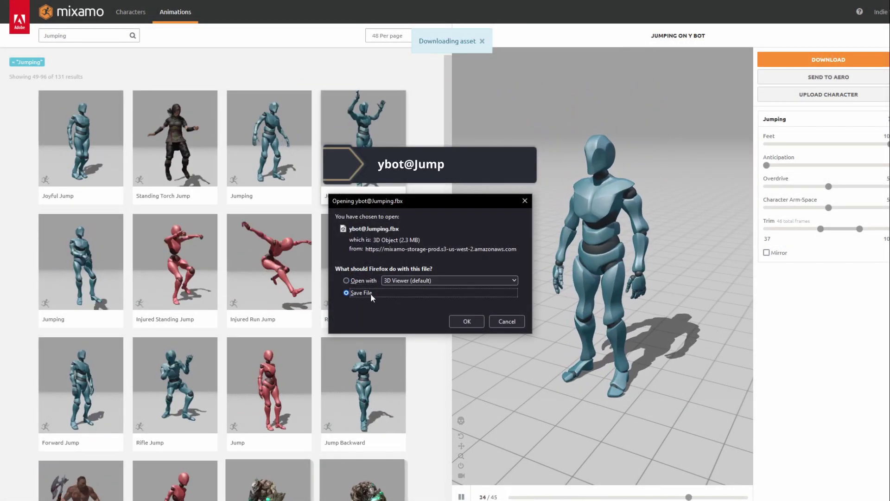
click(465, 321)
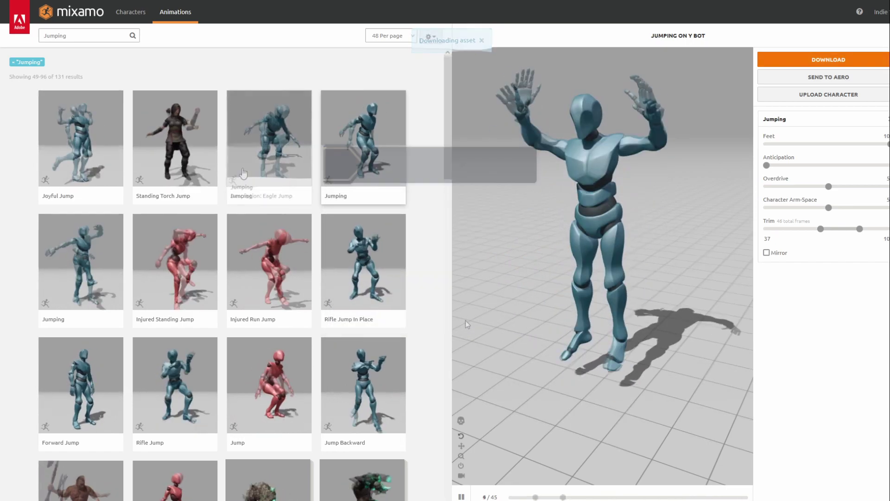
Replace the search text with 'Falling To Landing'.
click(95, 36)
double_click(96, 36)
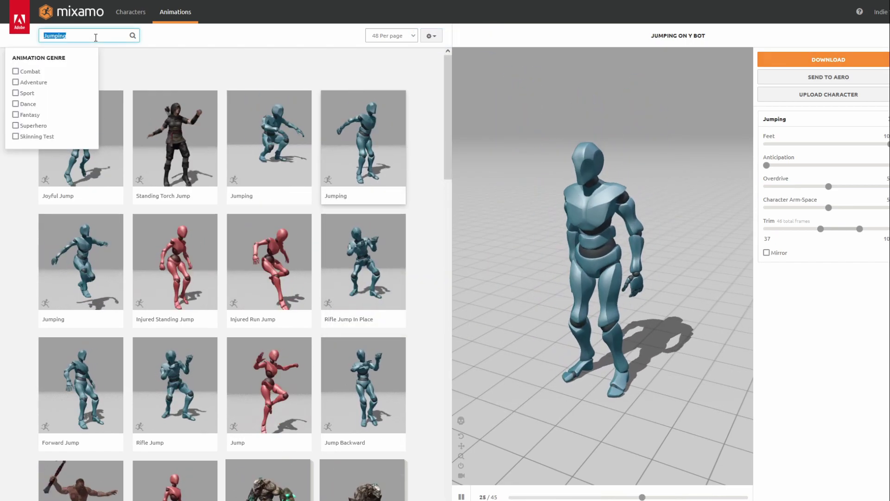
text(Falling To Landing)
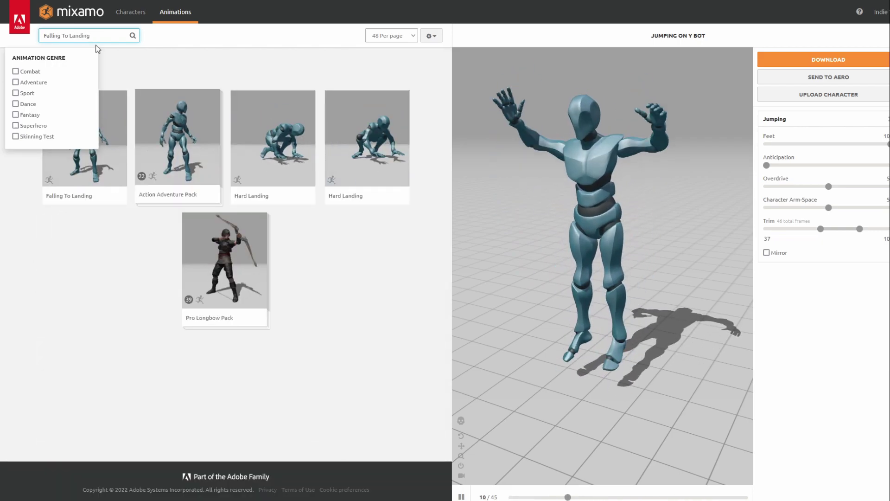
Trim Falling To Landing to start at 37 and save it as ybot@LightLanding FBX.
click(93, 152)
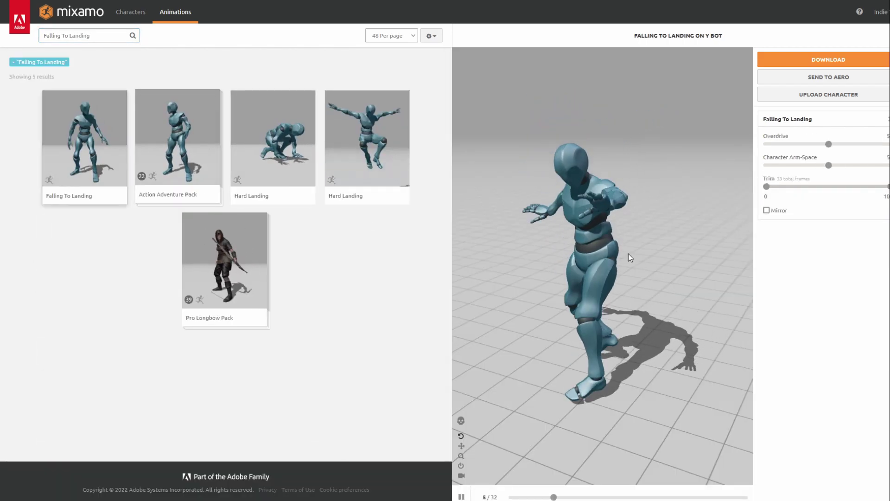
click(770, 199)
text(37)
key(Return)
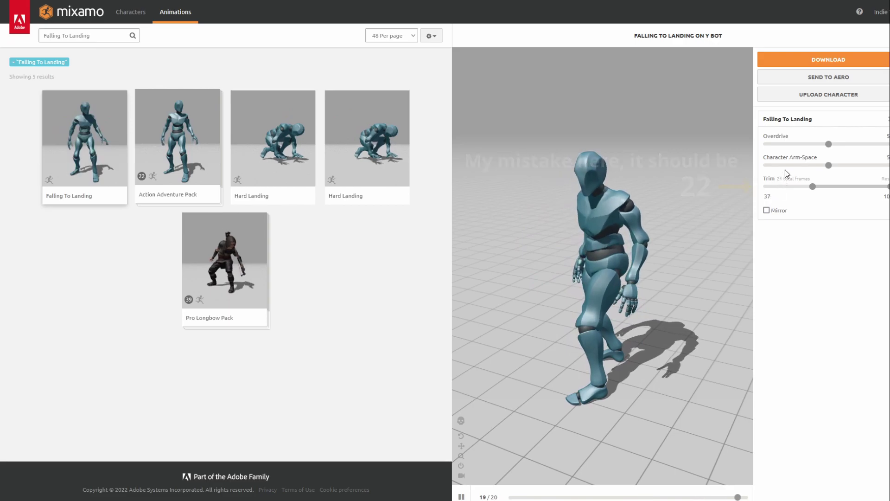
click(826, 65)
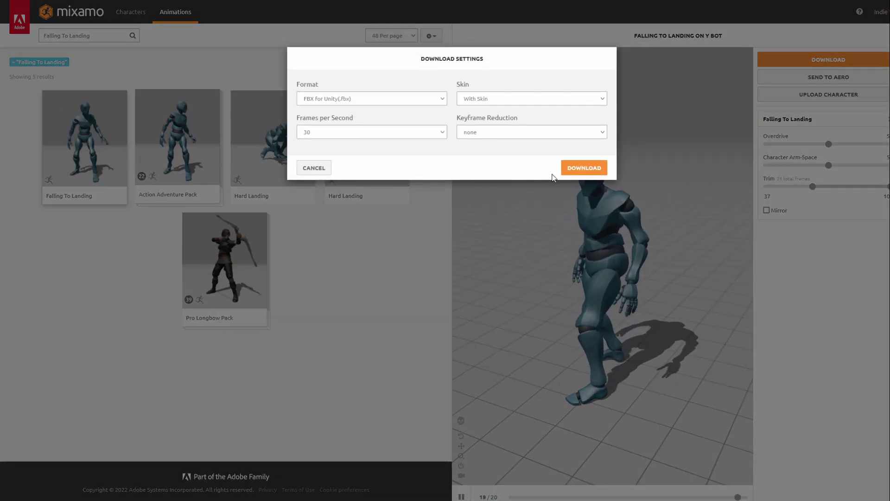
click(583, 166)
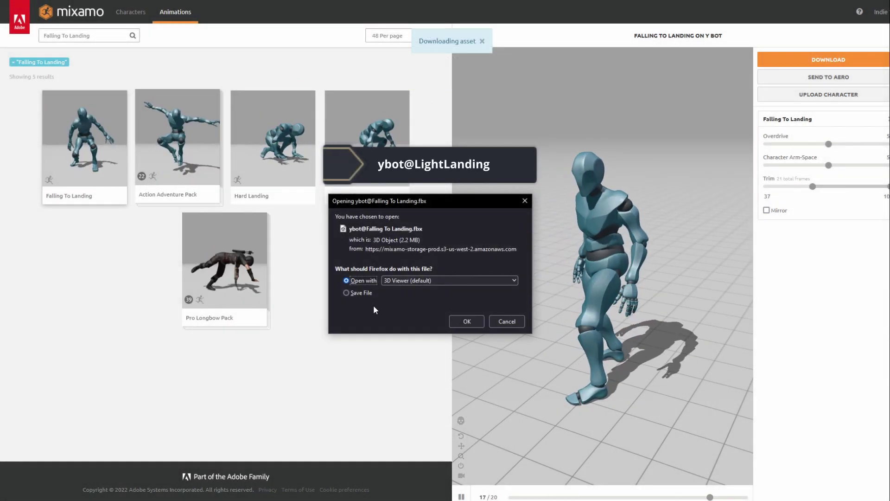
click(363, 292)
click(466, 321)
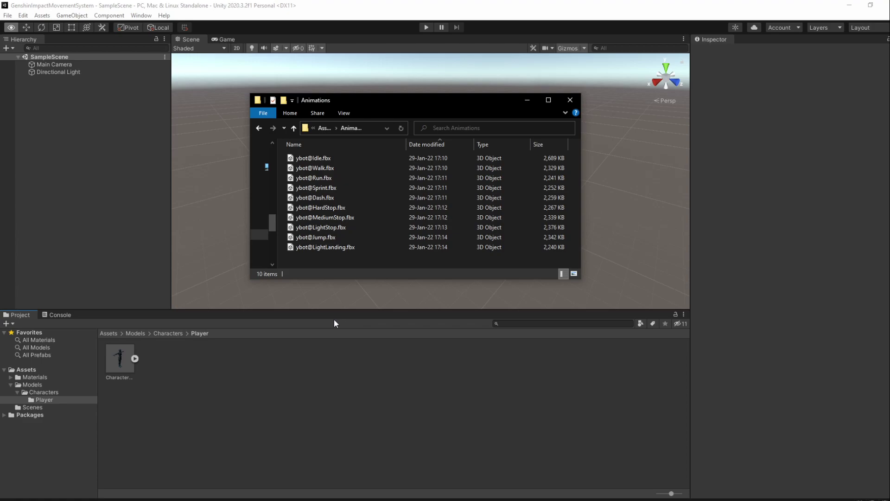
Drag all ten ybot FBX files from Explorer into the Player folder.
drag(332, 260, 313, 249)
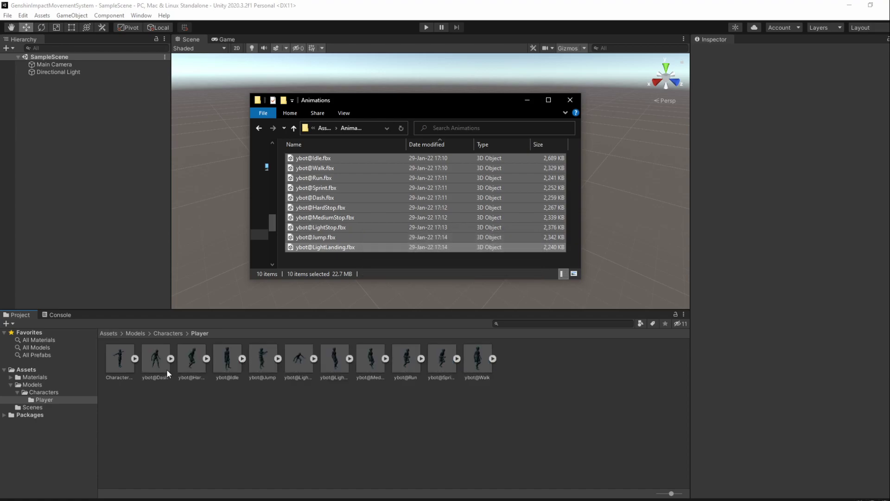
Return to Unity, expand ybot@Dash and inspect its 0.800-length Dash clip.
click(184, 401)
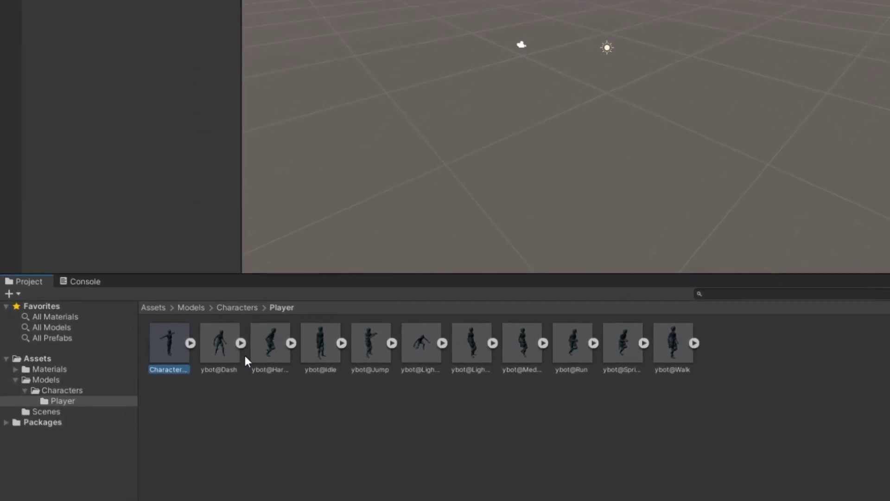
click(171, 358)
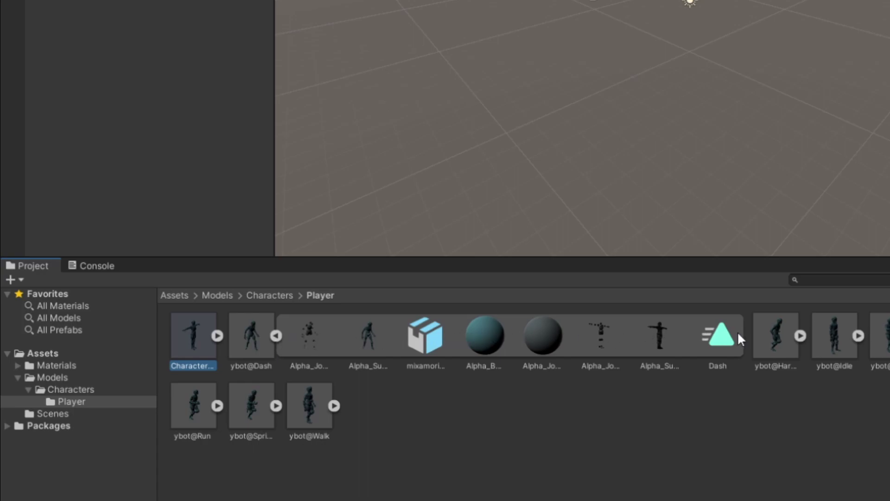
click(722, 342)
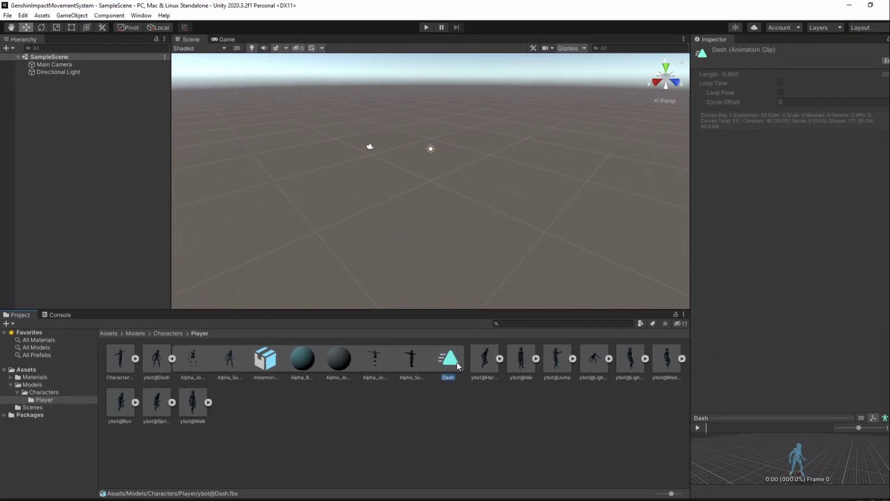
Expand the remaining nine ybot models, from HardStop through Walk.
click(499, 358)
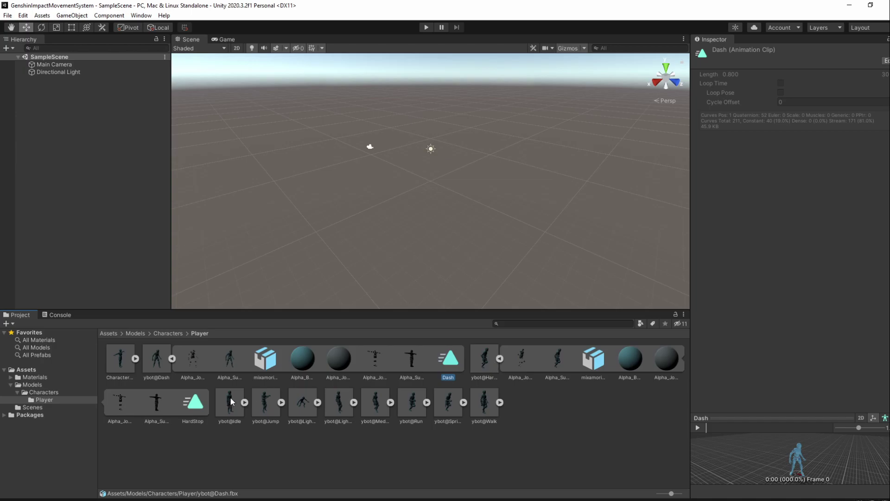
click(244, 403)
click(574, 403)
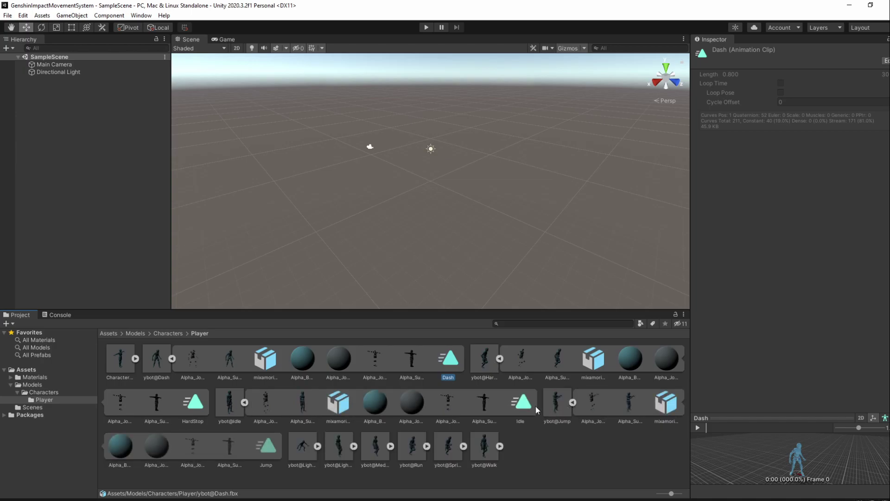
click(317, 446)
click(639, 446)
scroll(640, 446, down, 2)
click(388, 462)
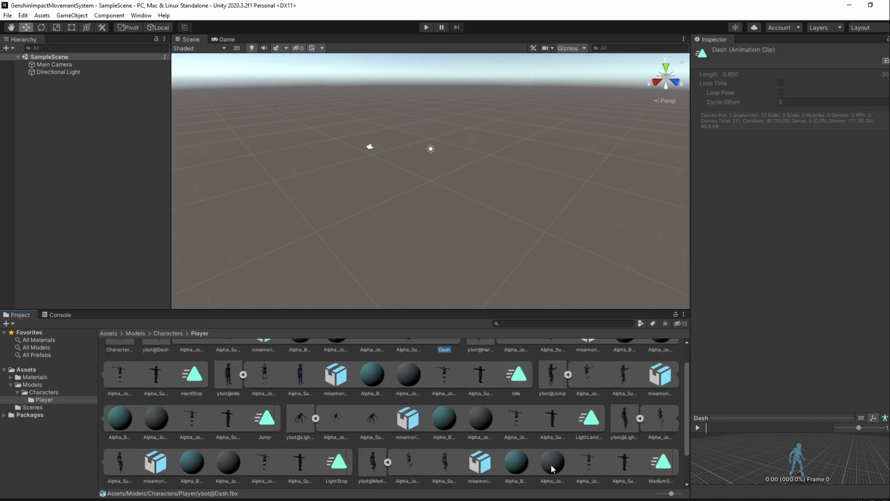
scroll(552, 469, down, 2)
click(135, 462)
click(459, 461)
scroll(431, 466, down, 2)
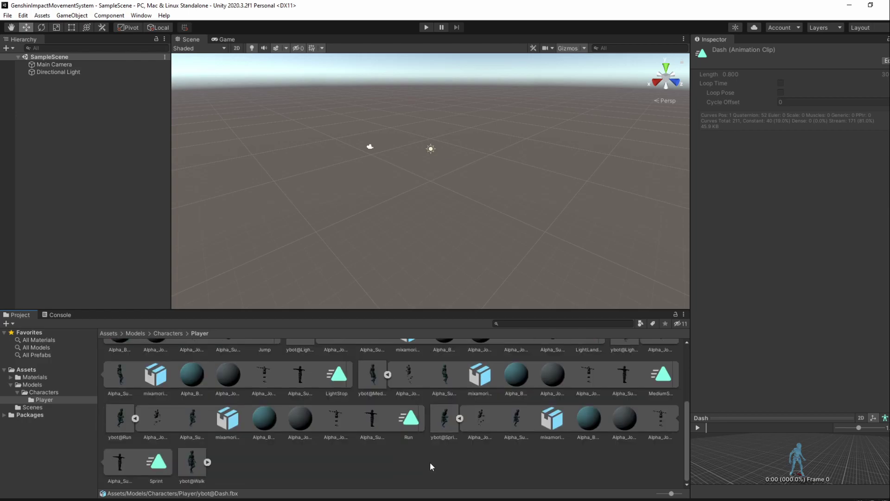
click(207, 461)
Select all ten animation clips, Walk through Dash, and duplicate them as .anim files.
click(482, 462)
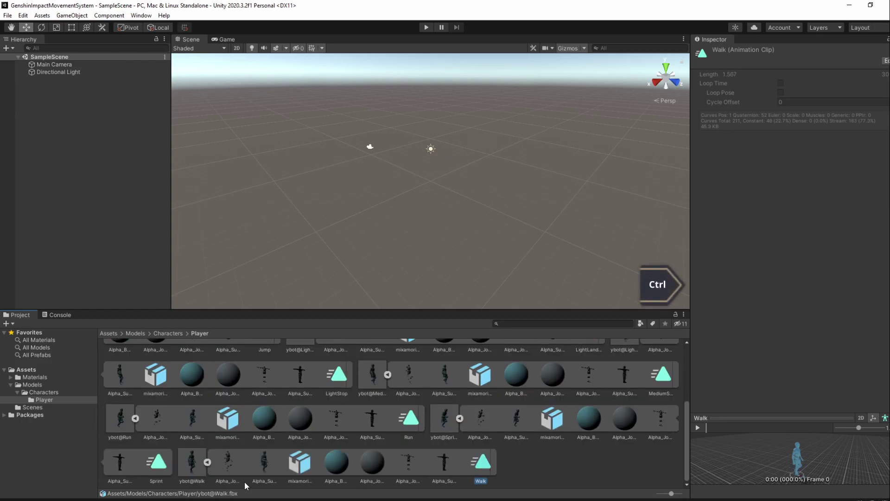
ctrl+click(157, 461)
ctrl+click(409, 418)
ctrl+click(666, 378)
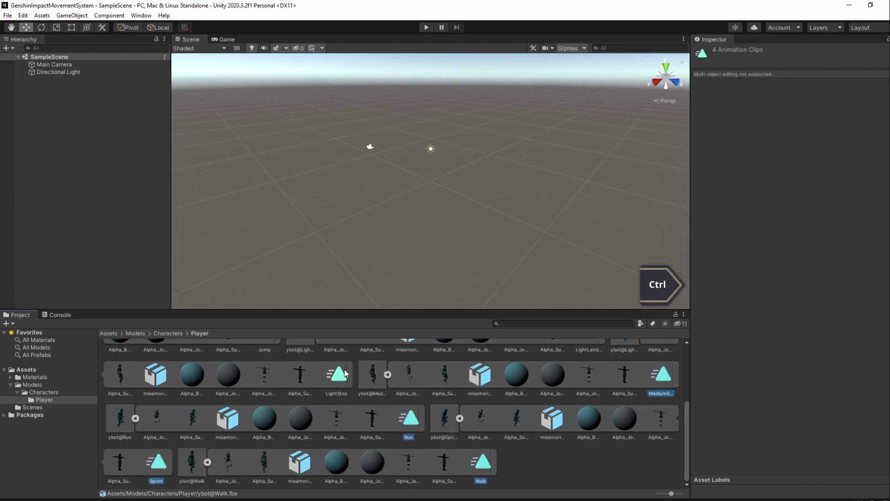
ctrl+click(344, 373)
scroll(415, 394, up, 1)
ctrl+click(593, 366)
ctrl+click(271, 366)
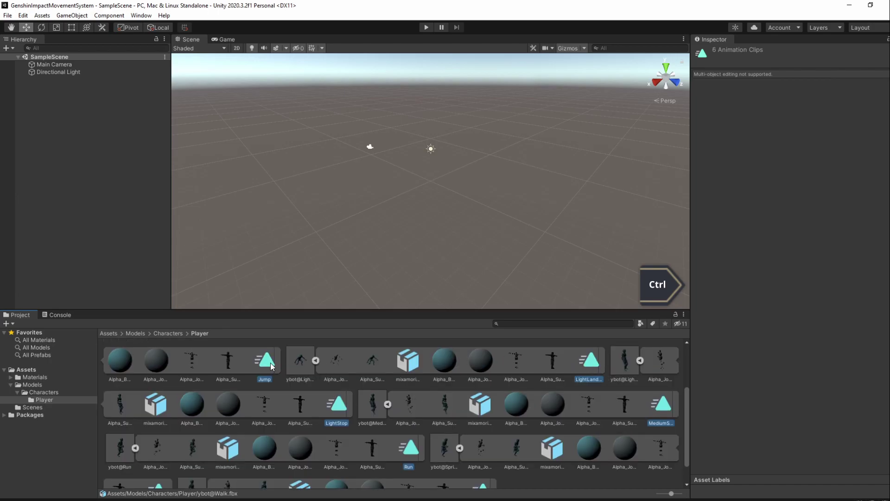
scroll(271, 363, up, 2)
ctrl+click(515, 362)
ctrl+click(192, 362)
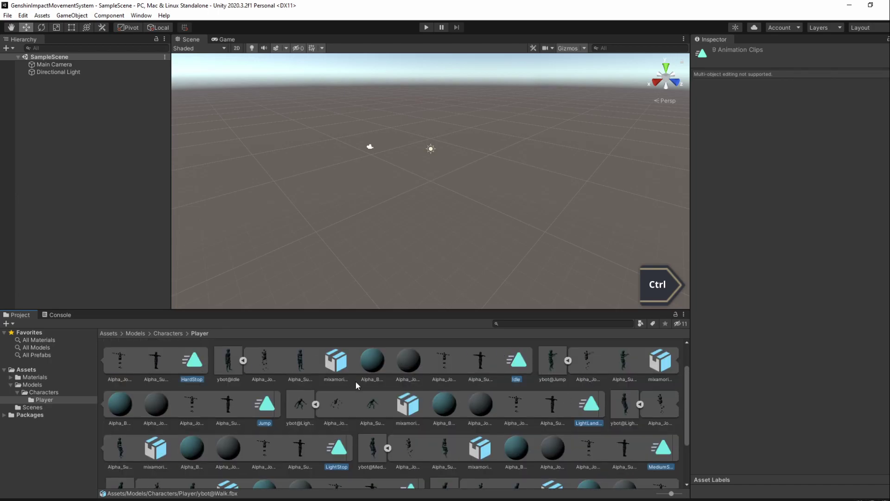
scroll(357, 385, up, 1)
ctrl+click(450, 360)
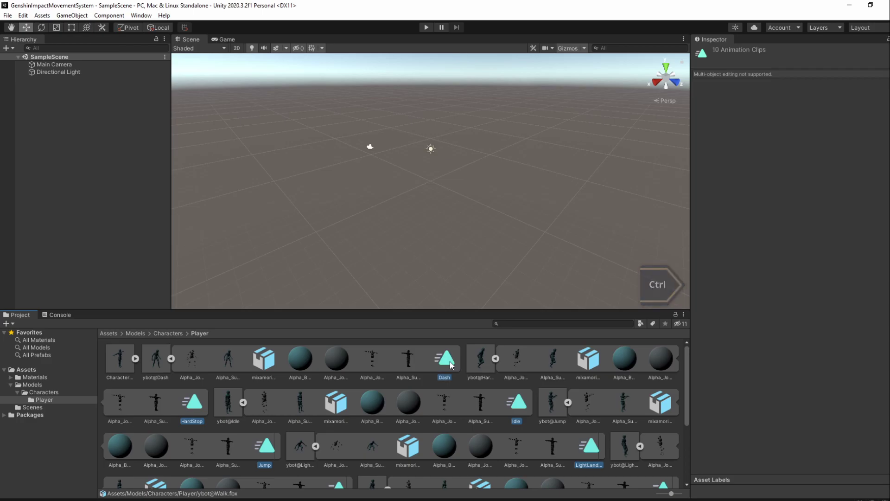
key(ctrl+d)
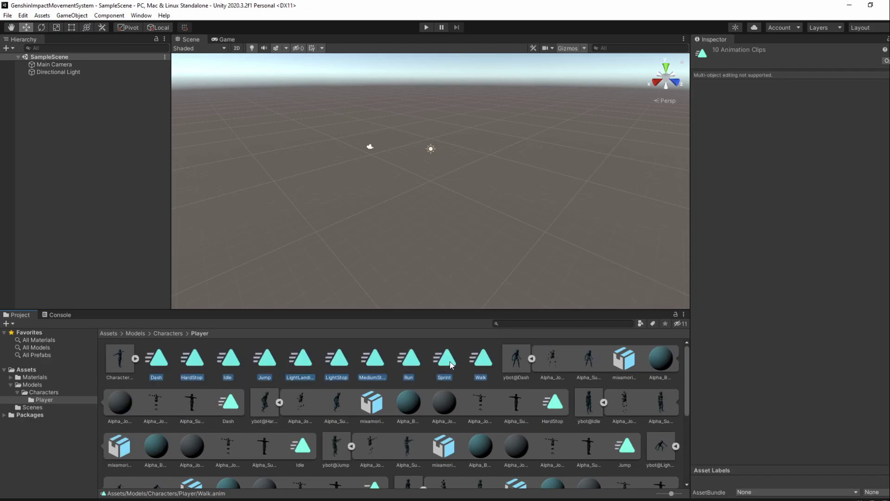
Delete the ten original ybot FBX files, ybot@Dash through ybot@Walk, from the Player folder.
click(519, 357)
scroll(518, 362, down, 2)
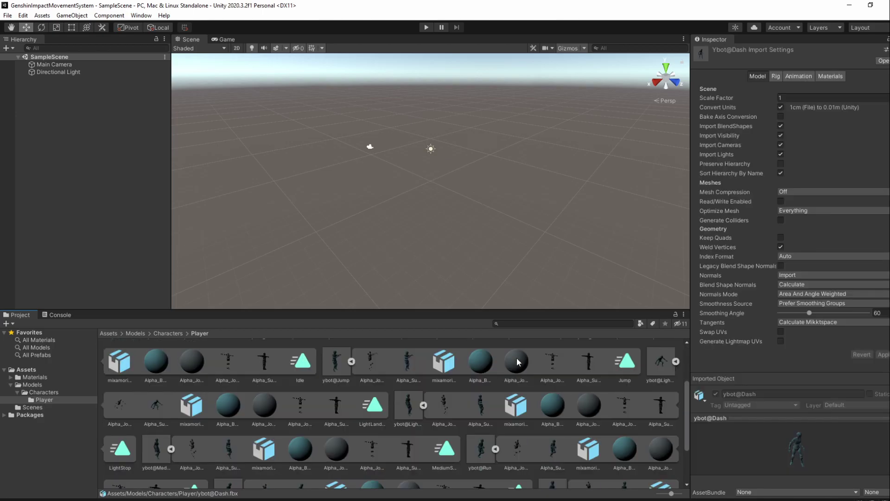
scroll(509, 371, down, 2)
shift+click(550, 419)
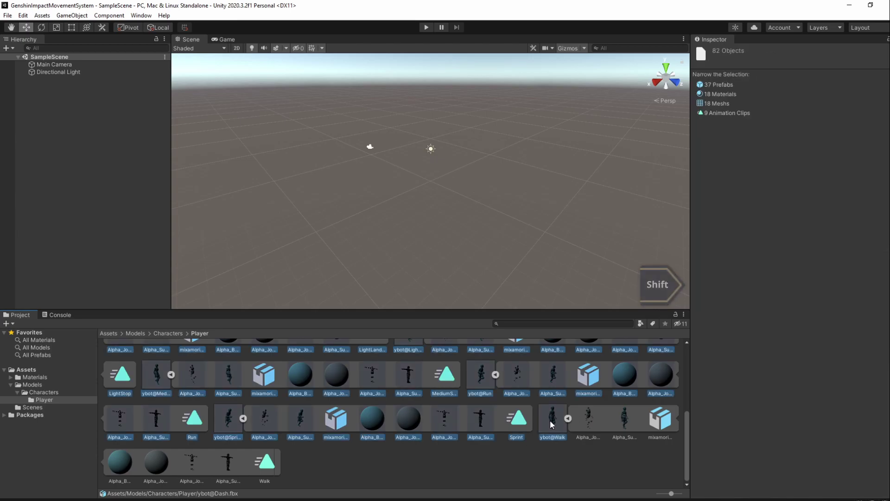
scroll(550, 419, up, 2)
key(Delete)
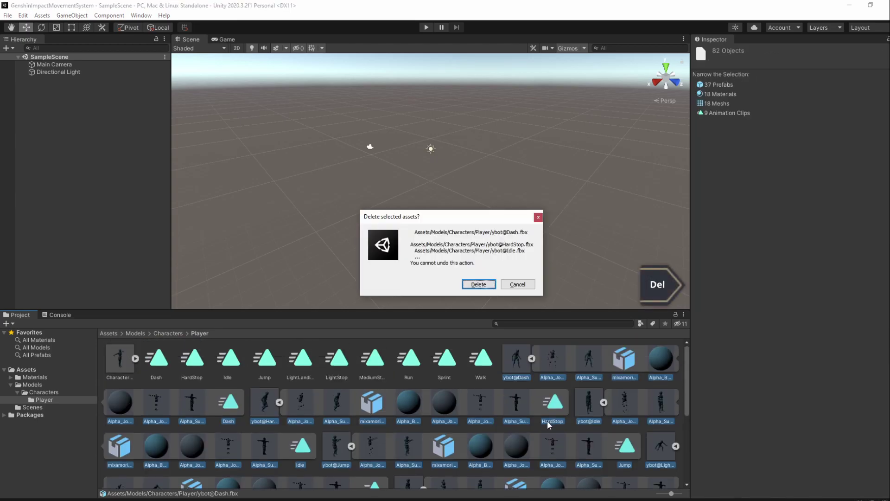
click(479, 284)
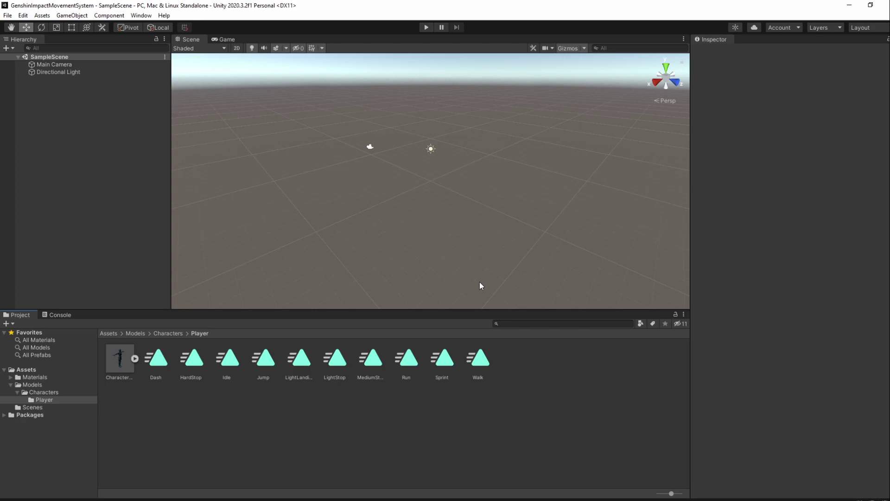
Create an 'Animations' folder in Assets with a 'Characters' folder inside it.
right_click(37, 370)
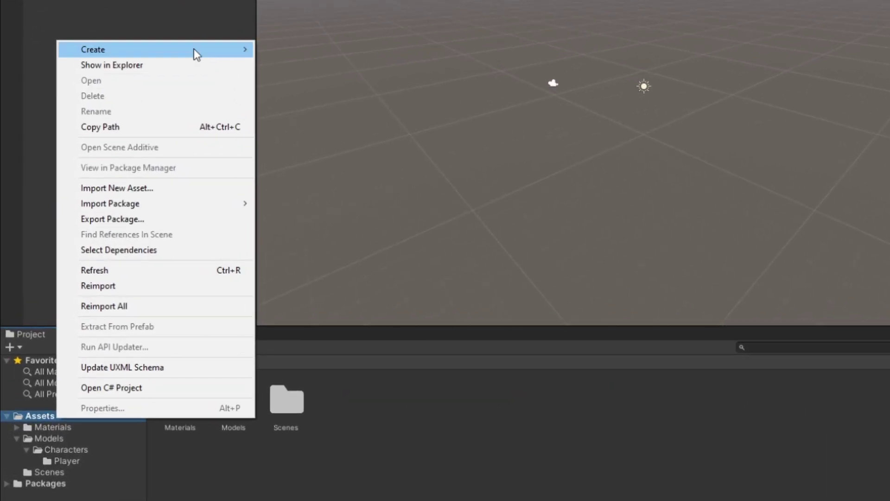
mouse_move(200, 52)
click(306, 41)
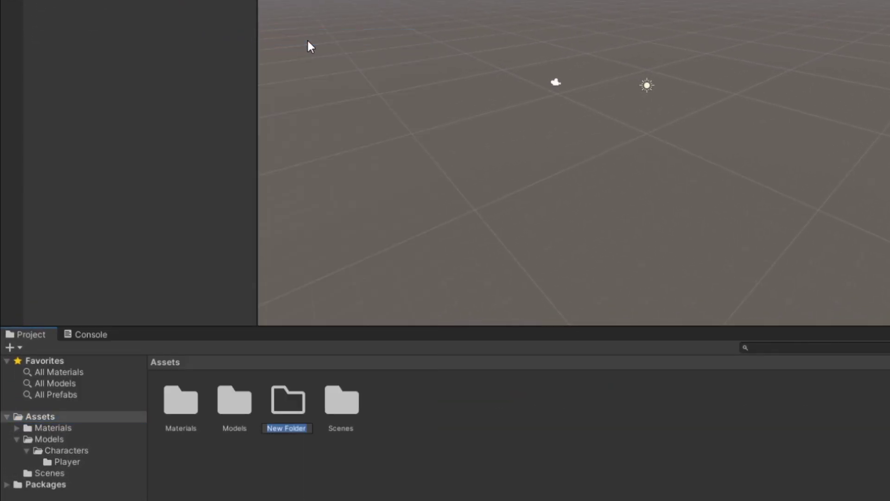
text(Animations)
key(Return)
key(Return)
right_click(228, 407)
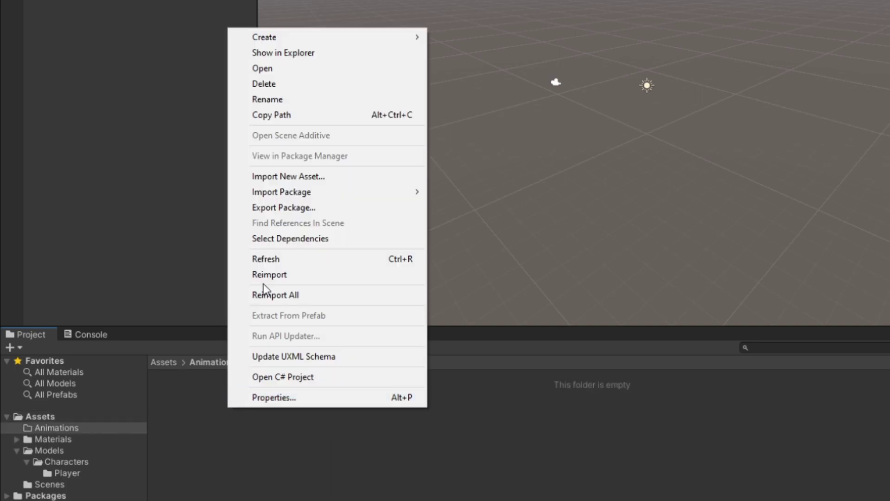
mouse_move(348, 35)
click(458, 37)
text(Characters)
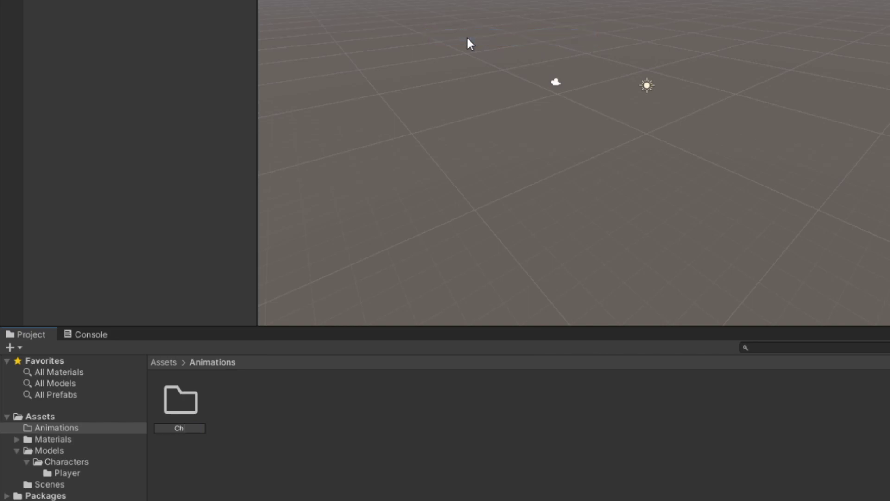
key(Return)
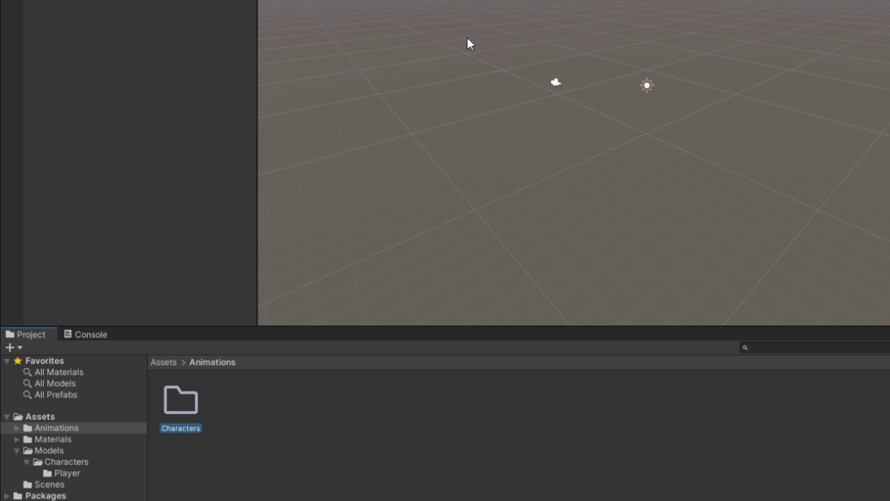
Inside Characters, create a 'Player' folder containing a 'Clips' folder.
double_click(193, 405)
right_click(193, 405)
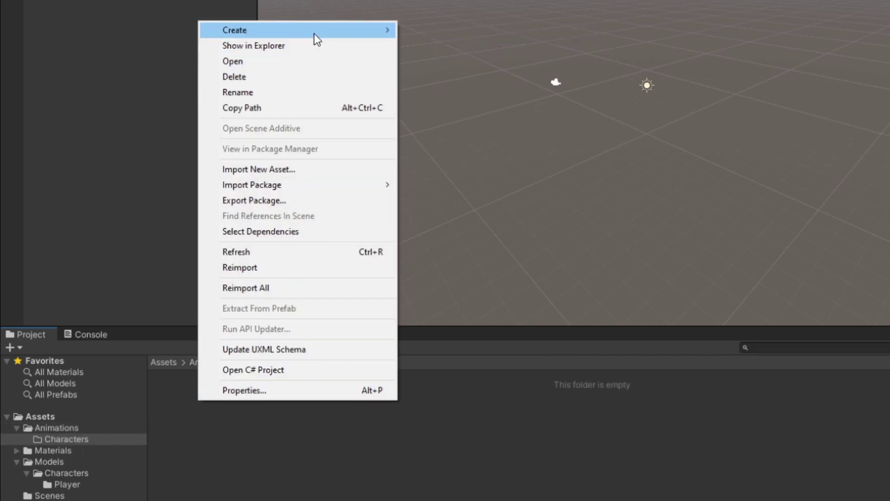
mouse_move(355, 28)
click(434, 28)
text(P)
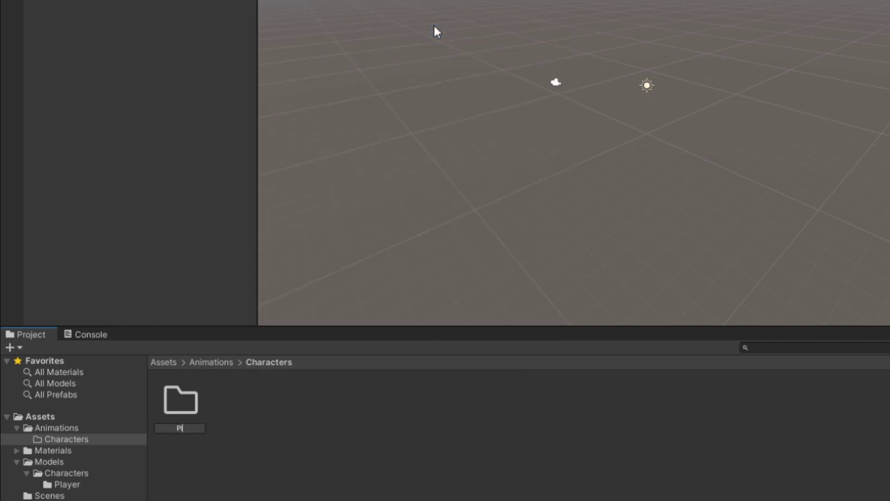
text(layer)
key(Return)
key(Return)
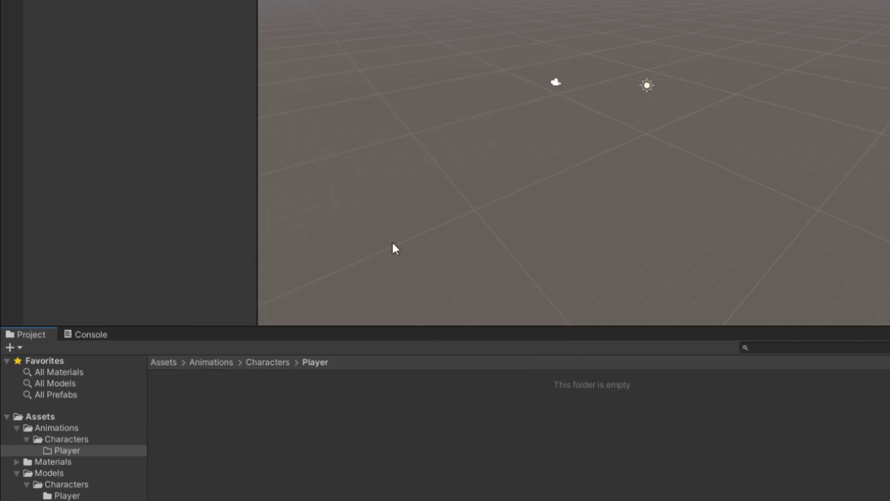
right_click(278, 420)
mouse_move(372, 56)
click(502, 42)
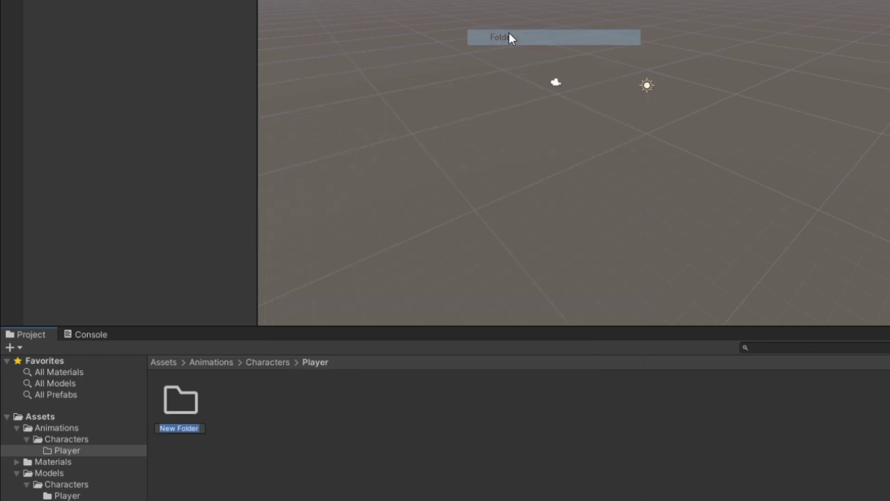
text(Clips)
key(Return)
key(Return)
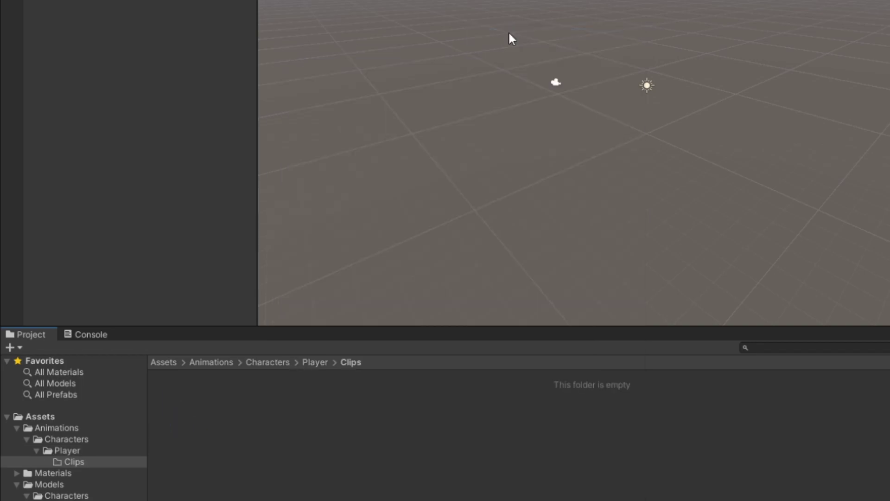
Create a 'States' folder inside Clips.
right_click(202, 414)
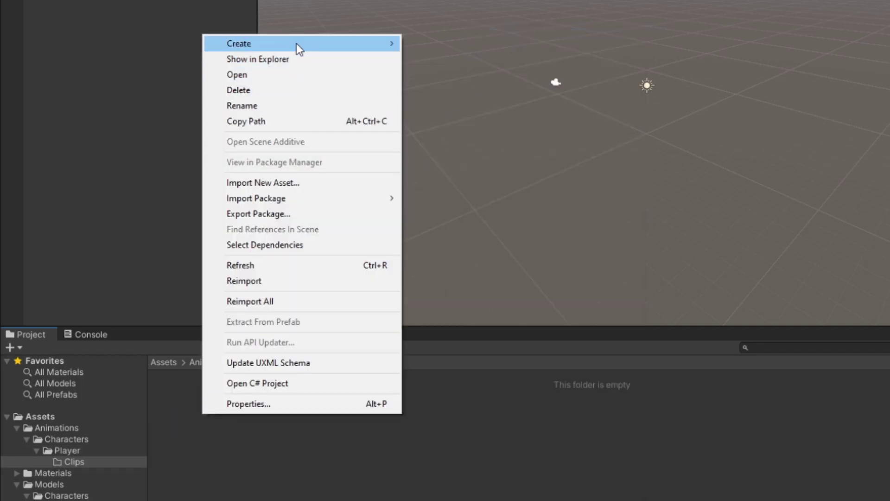
mouse_move(296, 43)
click(436, 33)
text(States)
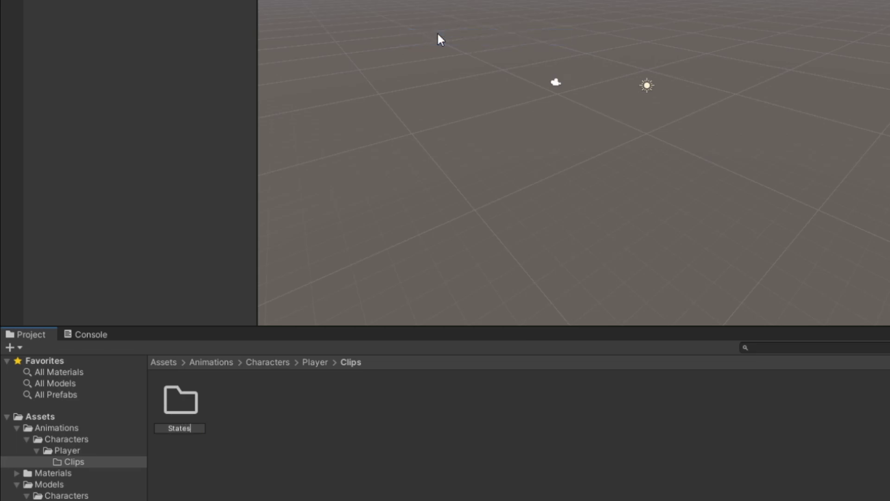
key(Return)
key(Return)
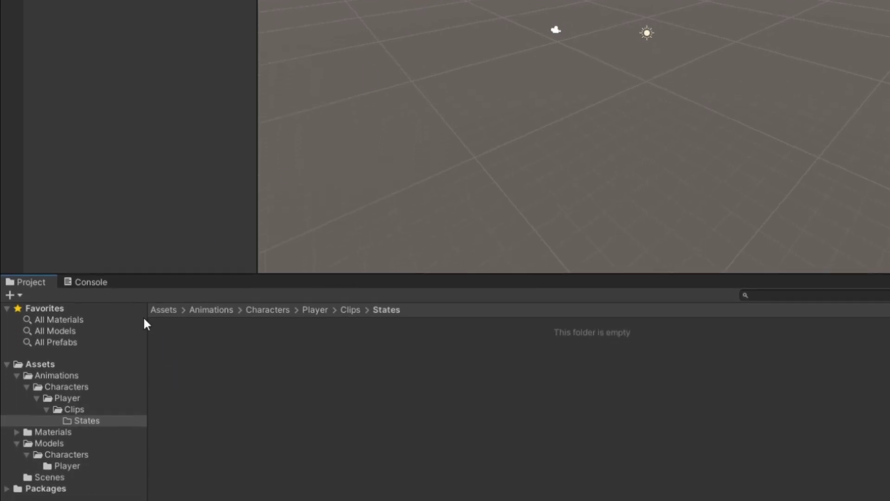
Move all ten animation clips from the model's Player folder into States.
click(114, 466)
click(235, 356)
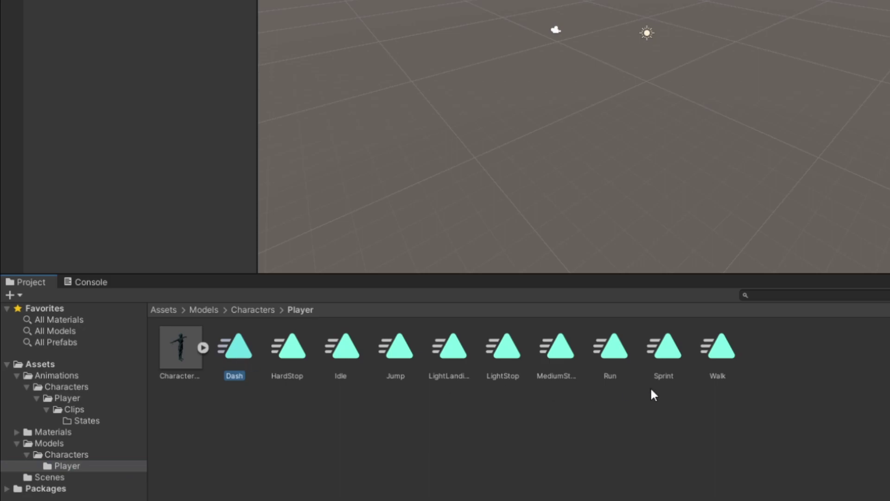
shift+click(718, 357)
drag(267, 369, 80, 420)
click(82, 419)
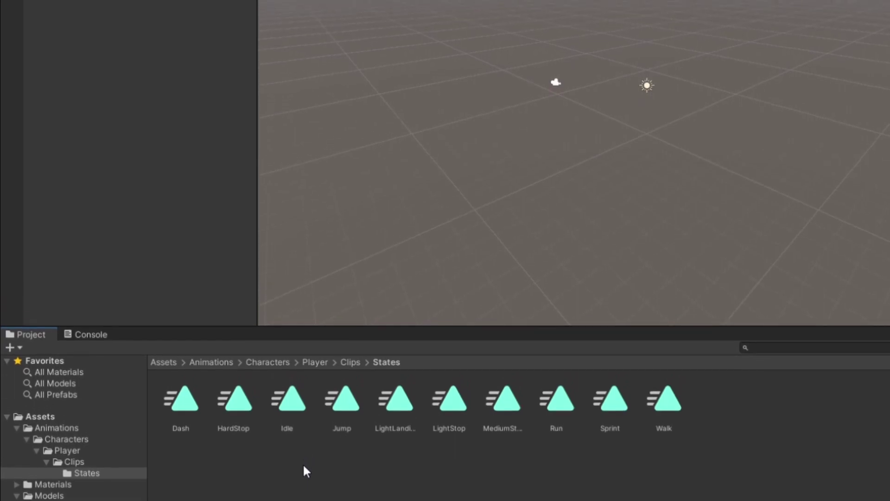
Create 'Moving' and 'Stopping' folders inside States.
right_click(296, 466)
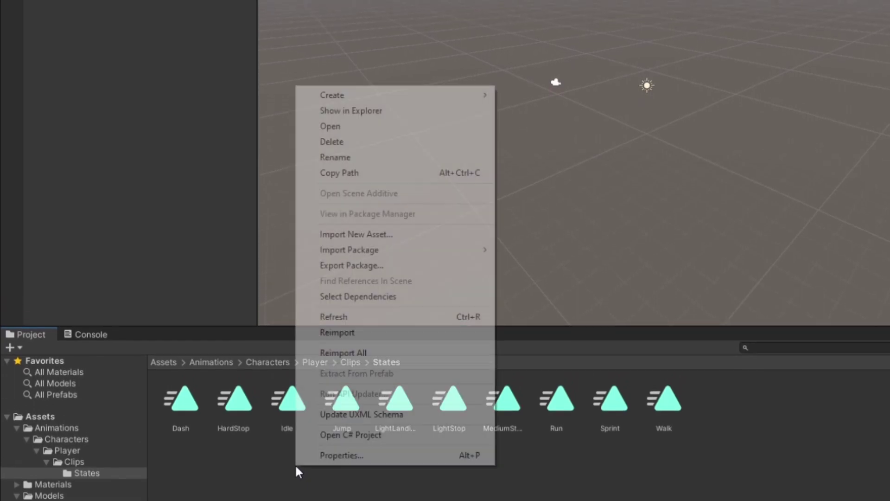
mouse_move(357, 94)
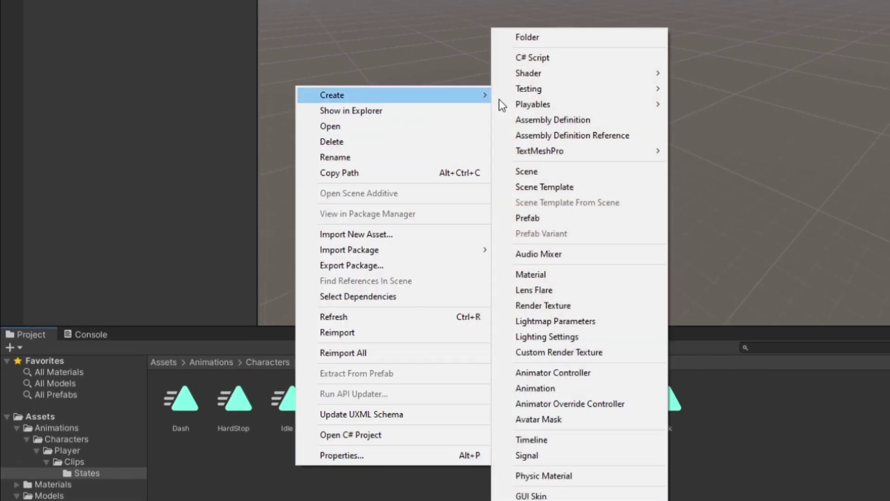
click(561, 40)
text(Moving)
key(Return)
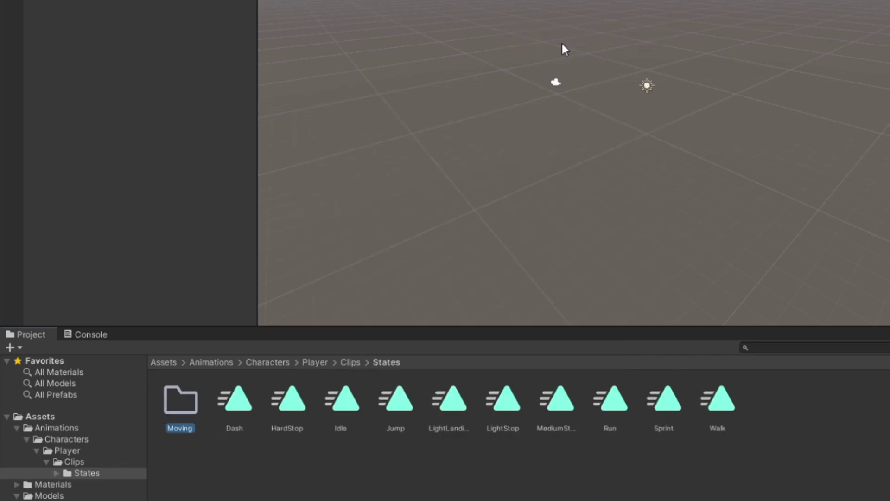
right_click(240, 461)
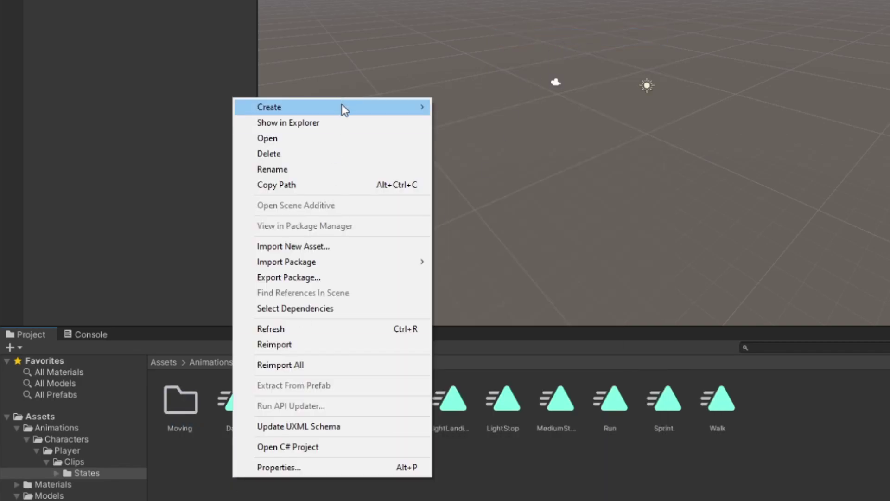
mouse_move(341, 104)
click(483, 42)
text(Stopping)
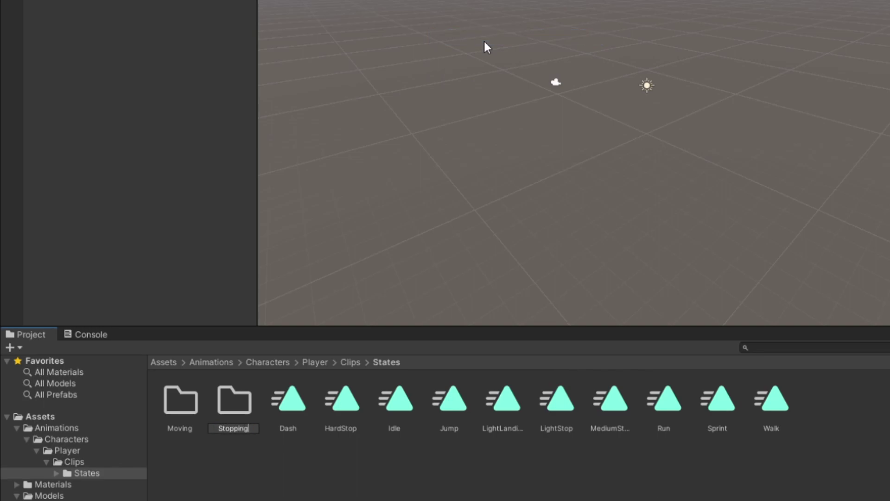
key(Return)
Create 'Landing' and 'Grounded' folders inside States.
right_click(258, 479)
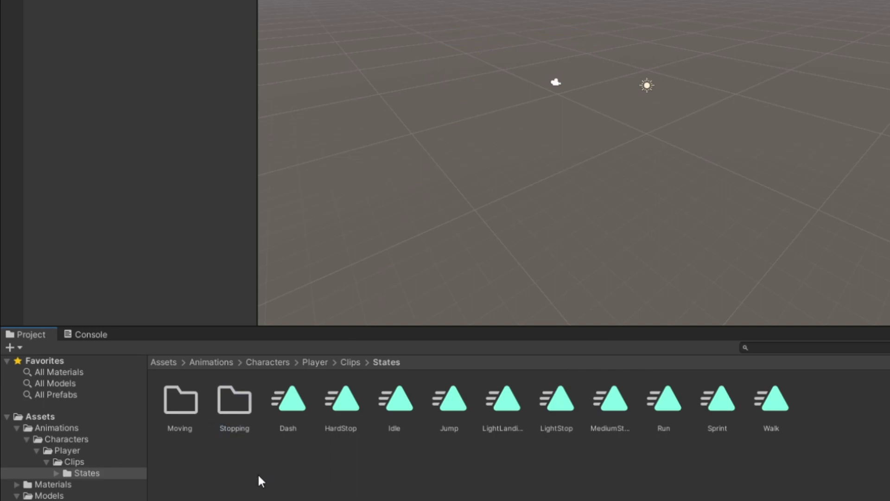
mouse_move(354, 111)
click(525, 38)
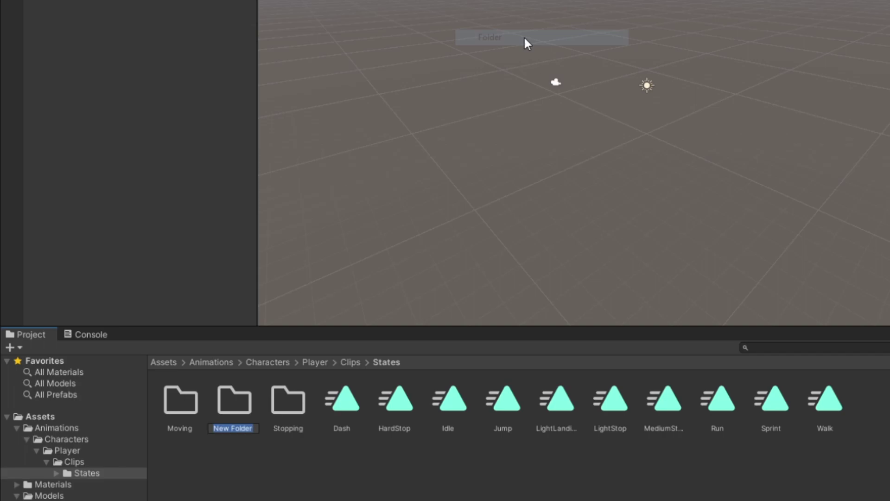
text(Landing)
key(Return)
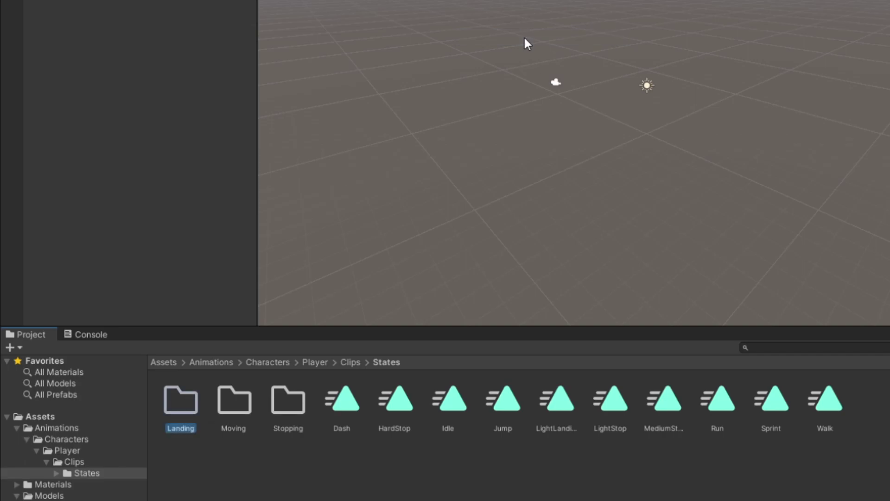
right_click(265, 480)
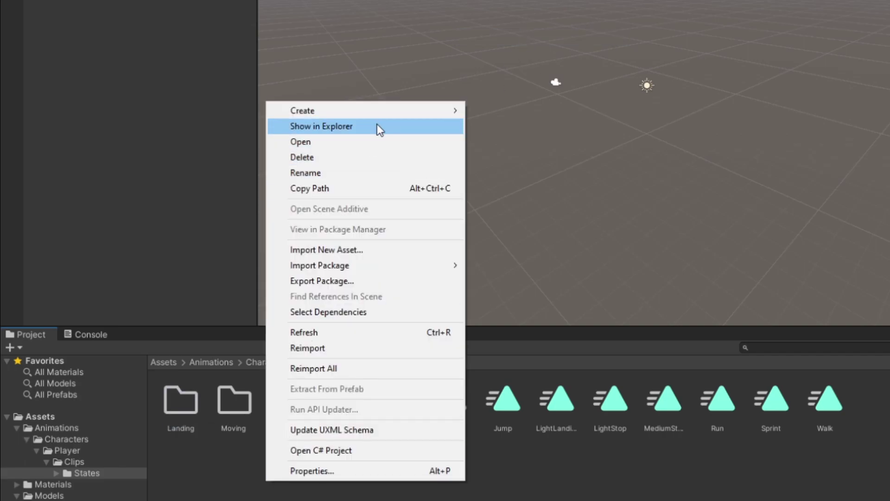
mouse_move(382, 112)
click(527, 41)
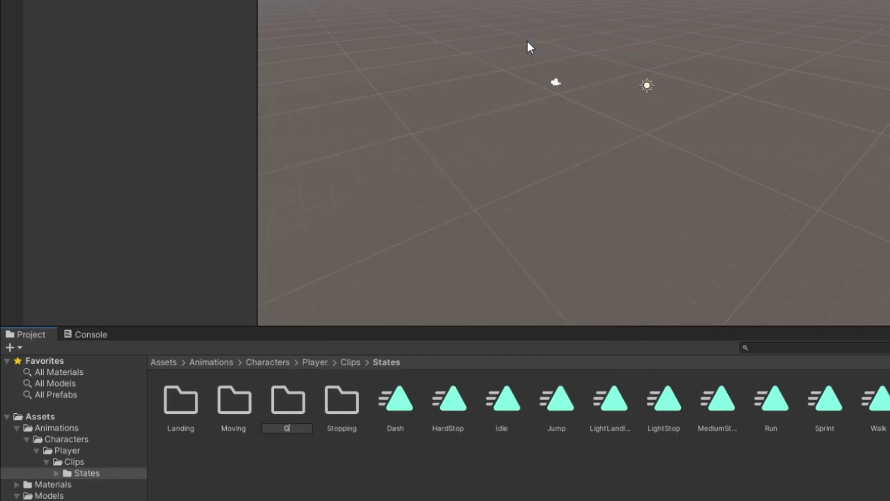
text(Grounded)
key(Return)
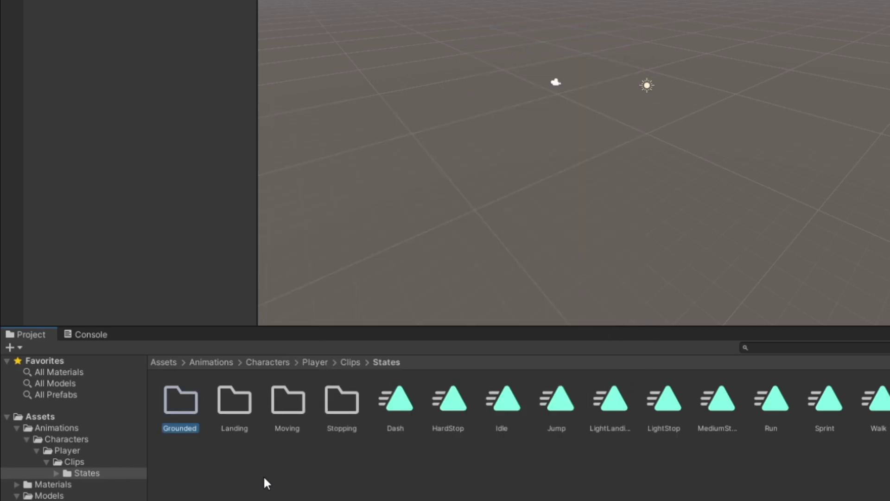
Create an 'Airborne' folder inside States.
right_click(265, 481)
mouse_move(382, 120)
click(547, 38)
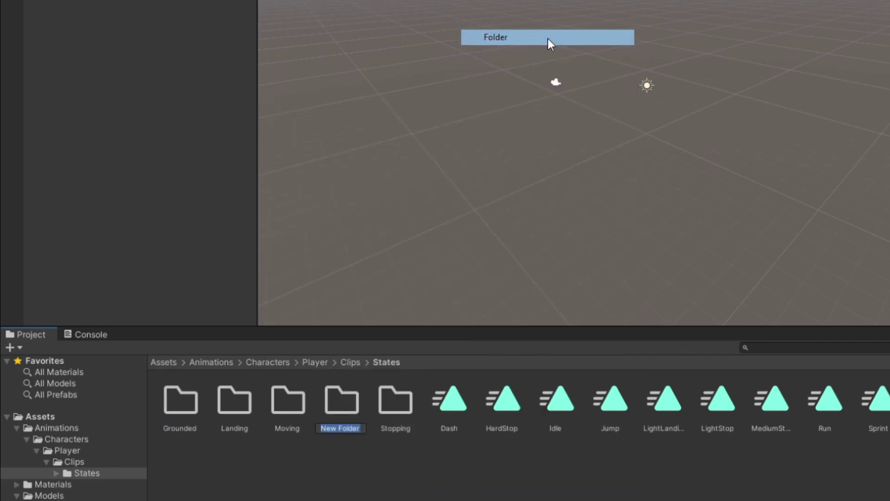
text(Airborne)
key(Return)
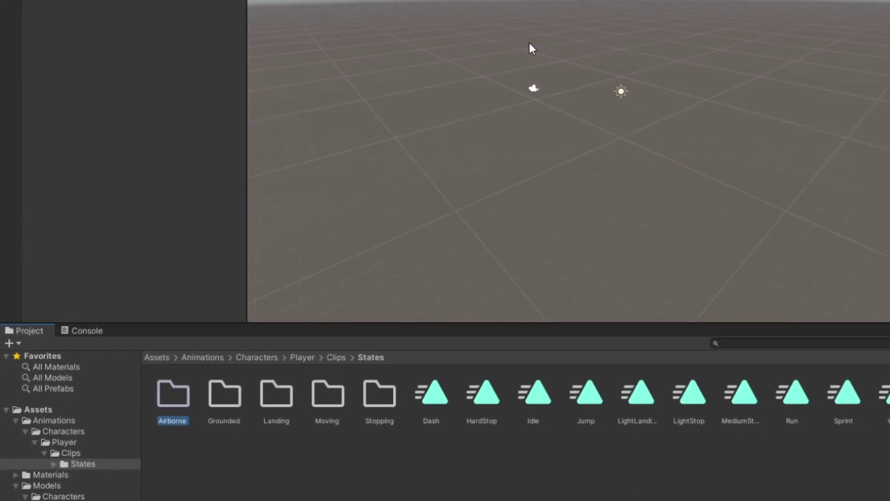
Move Run, Sprint and Walk into Moving, and HardStop, LightStop and MediumStop into Stopping.
key(End)
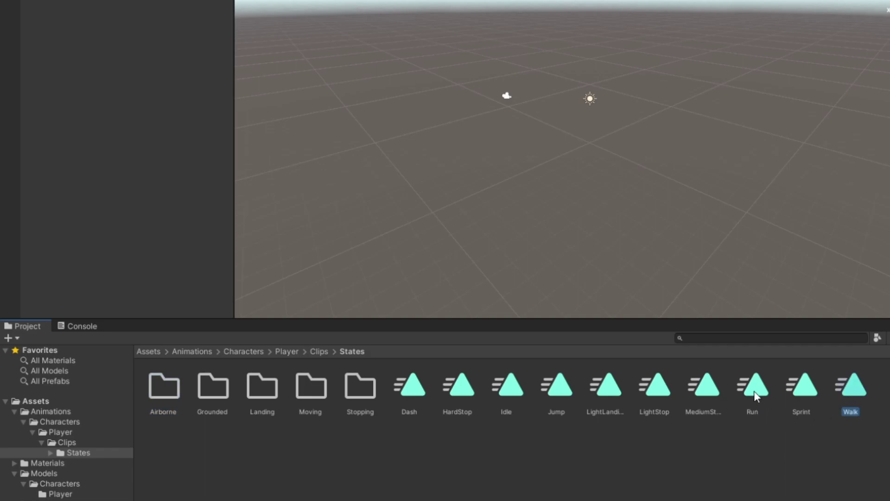
drag(749, 396, 304, 391)
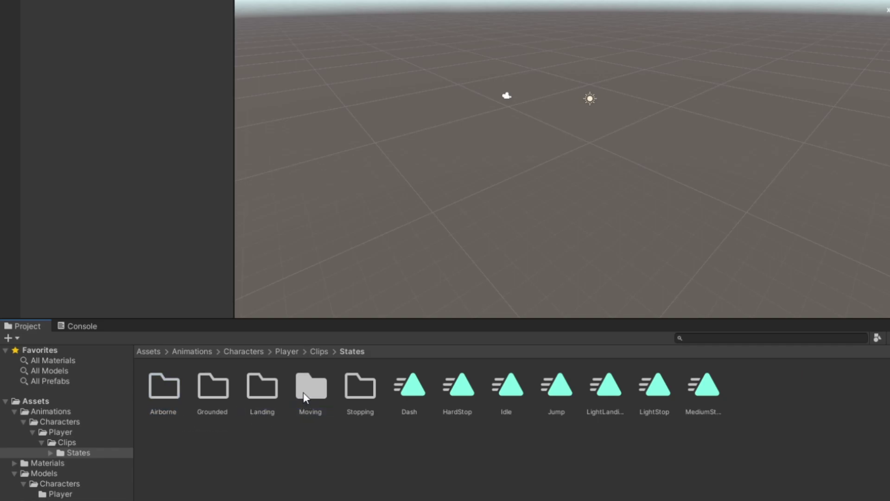
click(672, 392)
ctrl+click(703, 392)
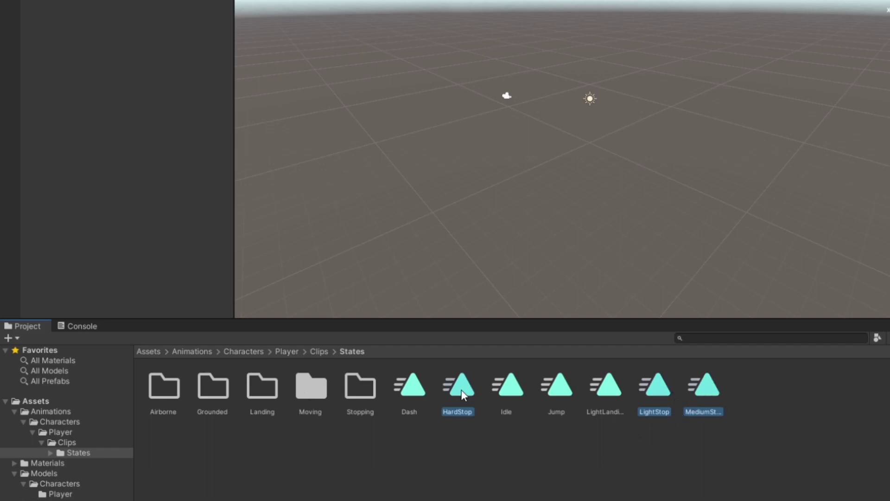
drag(460, 394, 357, 394)
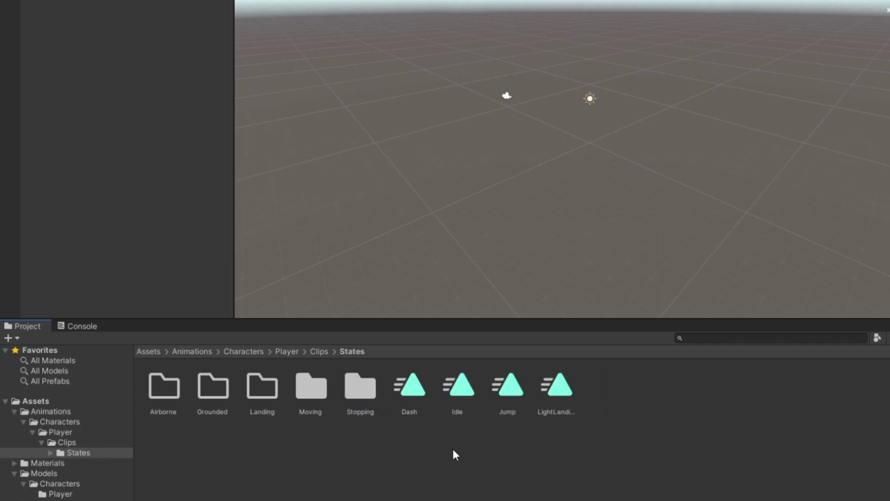
Move LightLanding into Landing and Jump into Airborne, then move Landing through Idle into Grounded.
drag(561, 394, 263, 395)
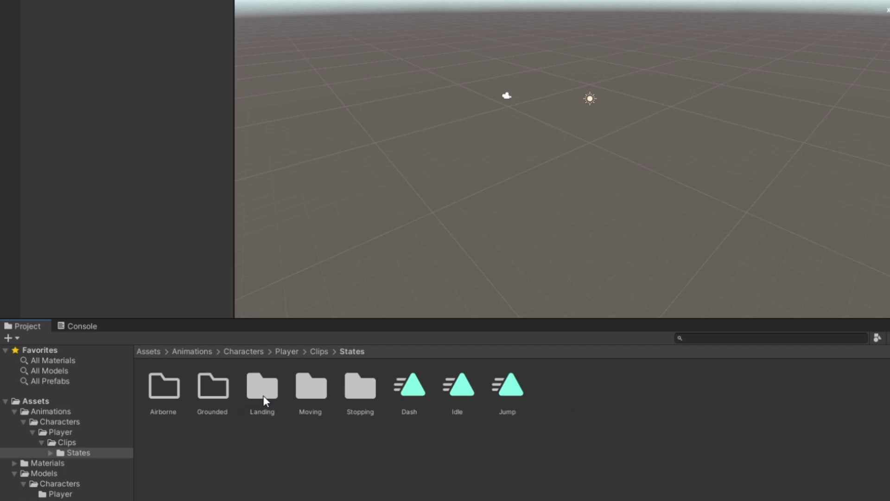
drag(516, 394, 169, 397)
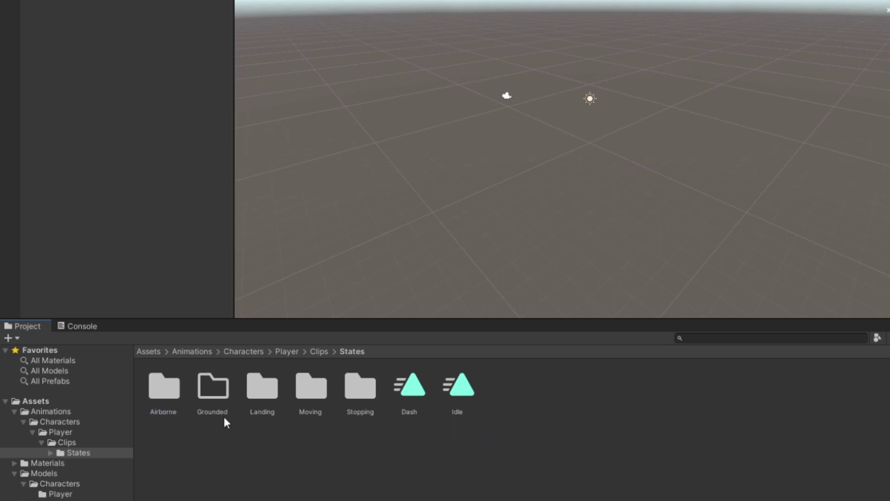
shift+click(451, 390)
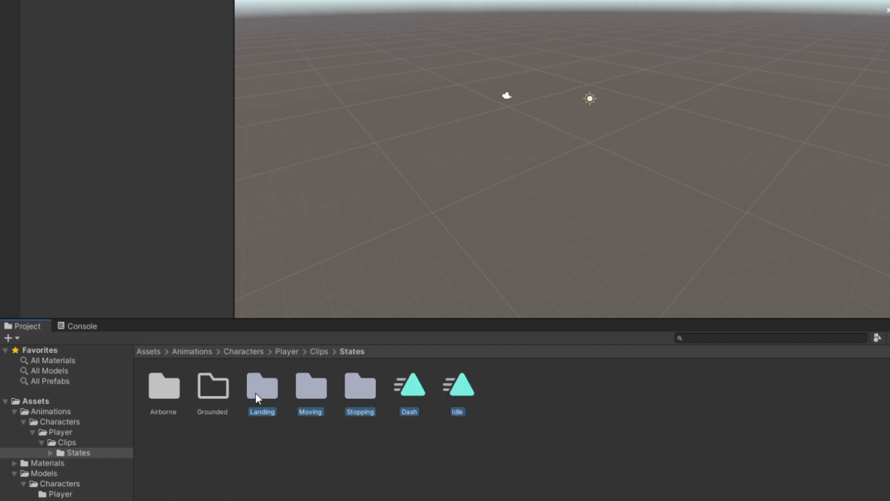
drag(255, 394, 210, 388)
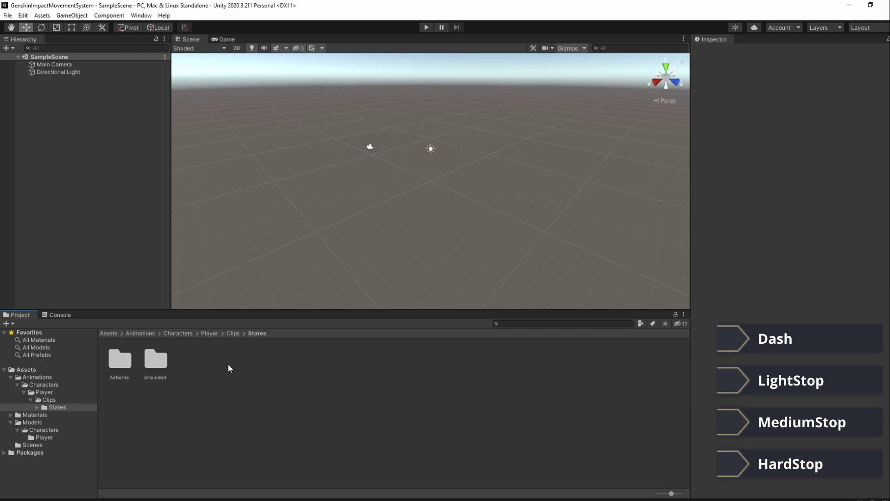
Add an Animation tab to the bottom panel, docked and widened beside the Project browser.
right_click(24, 316)
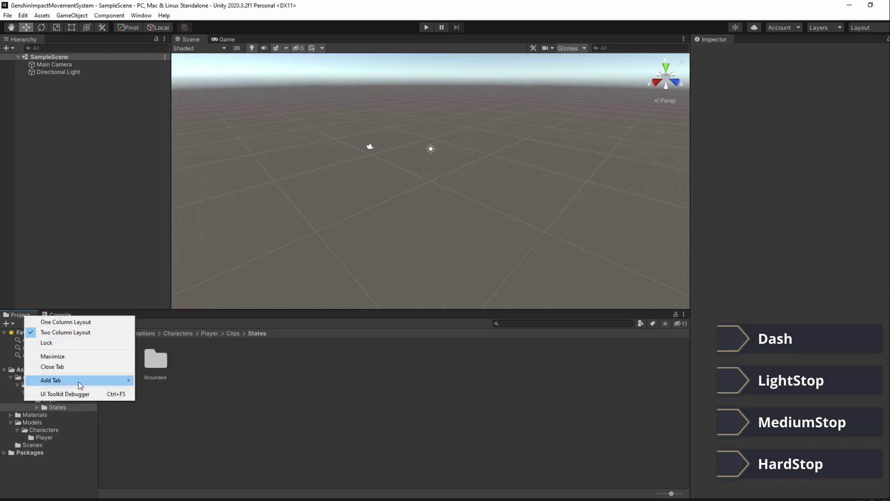
mouse_move(93, 380)
click(166, 443)
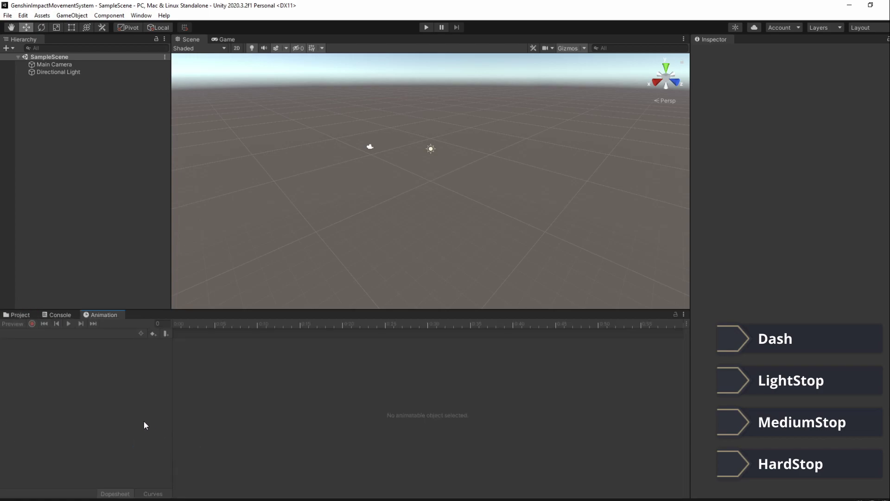
drag(99, 319, 611, 450)
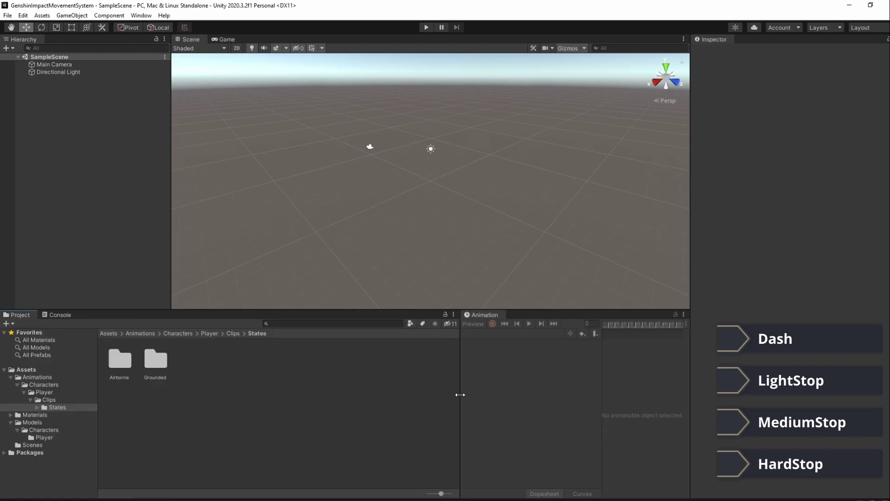
drag(459, 390, 283, 381)
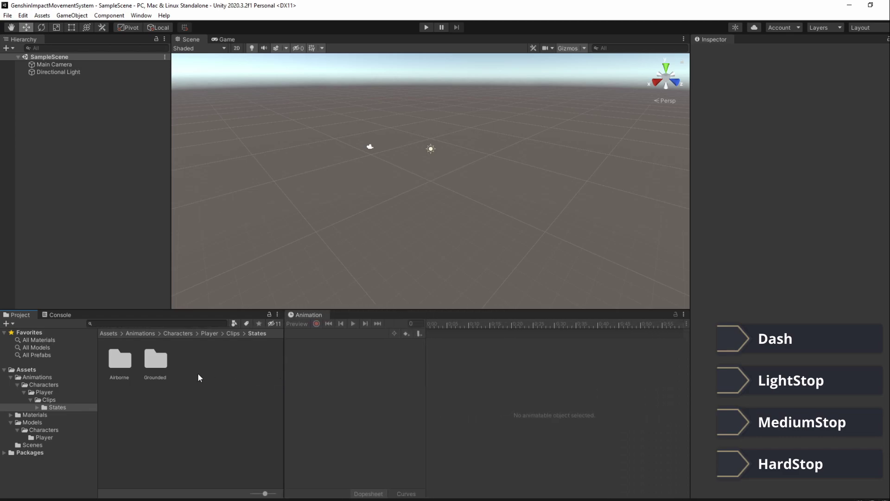
Delete the Hips Position.x and Position.z keyframes from the Dash clip in Grounded.
double_click(163, 370)
click(259, 364)
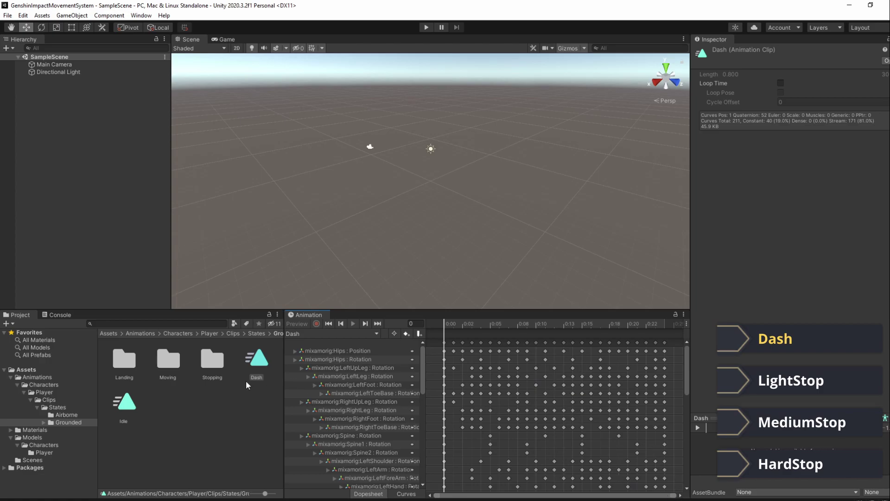
click(296, 353)
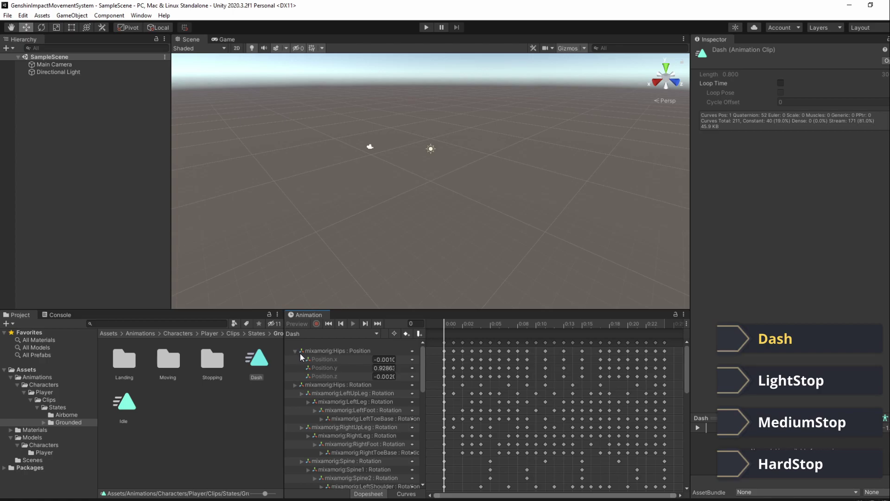
drag(435, 361, 663, 361)
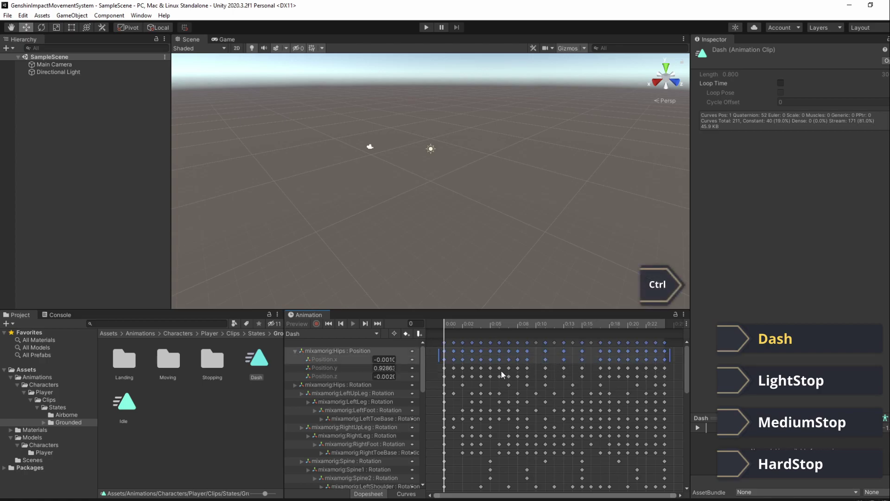
ctrl+drag(436, 372, 611, 378)
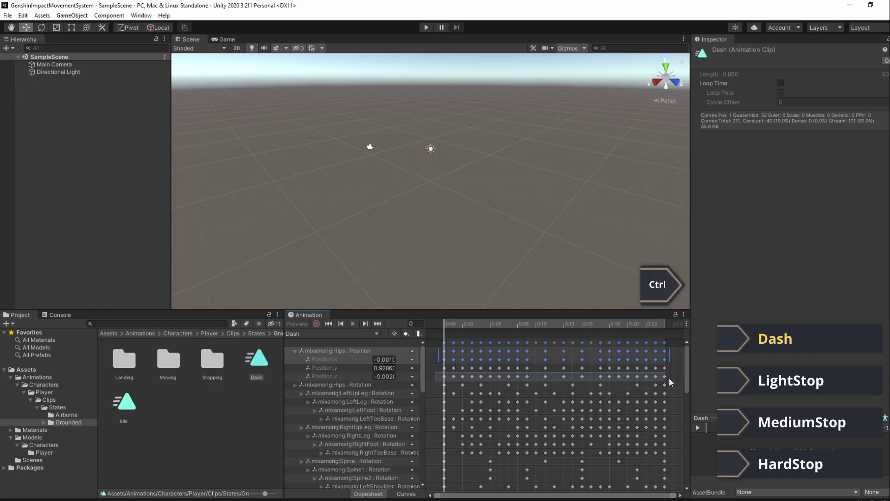
ctrl+drag(668, 377, 667, 377)
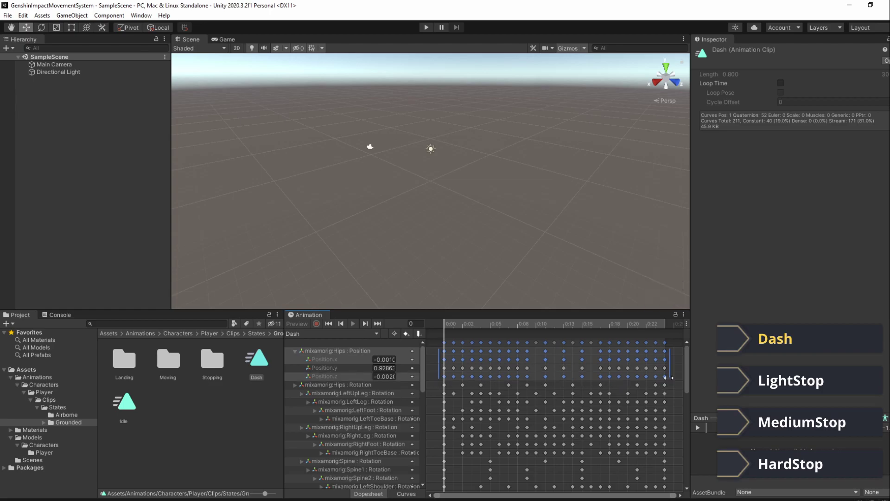
key(Delete)
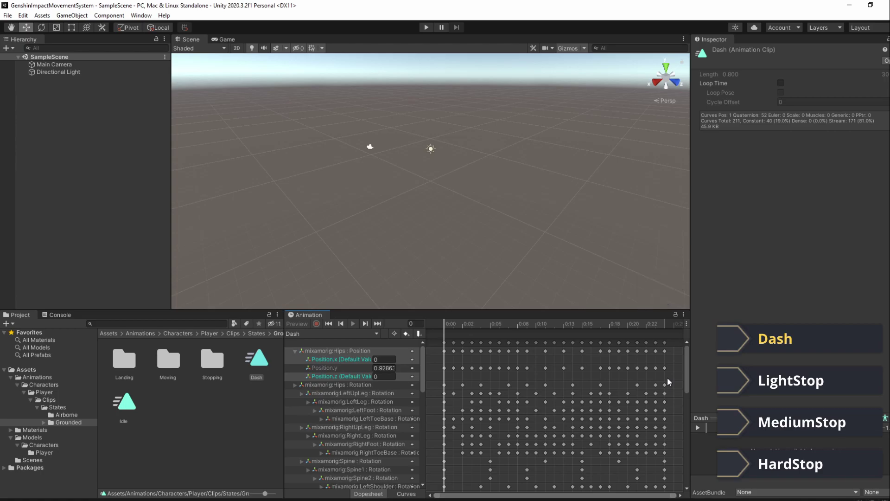
In the Stopping folder, select LightStop's Hips Position.x and Position.z keyframes.
double_click(212, 359)
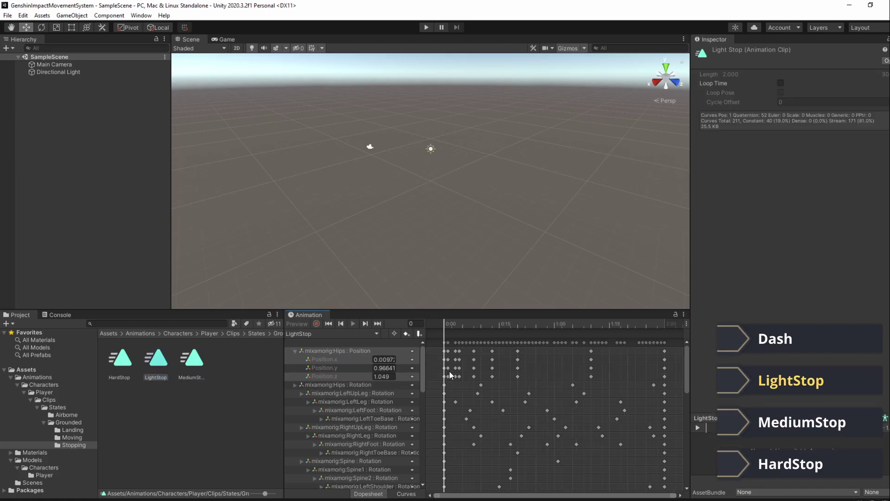
drag(437, 356, 670, 357)
shift+drag(438, 374, 510, 377)
shift+drag(658, 381, 669, 378)
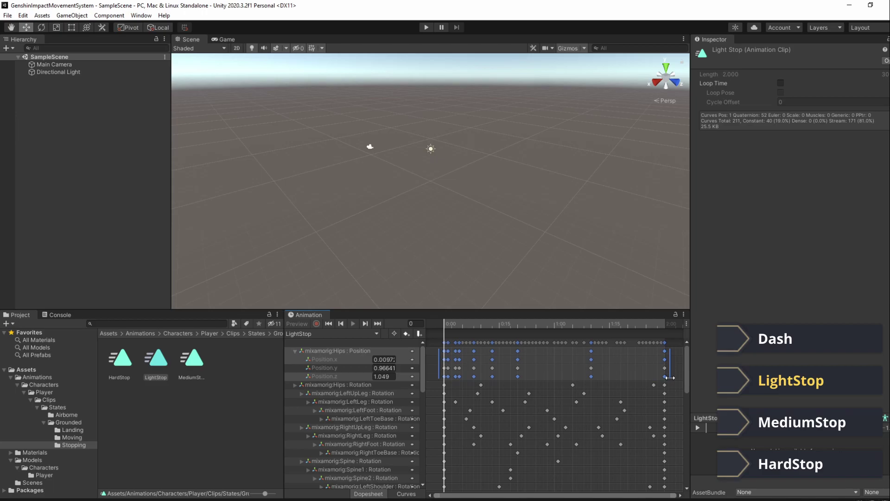
Delete the Hips Position.x and Position.z keyframes from the MediumStop clip.
click(670, 378)
click(192, 362)
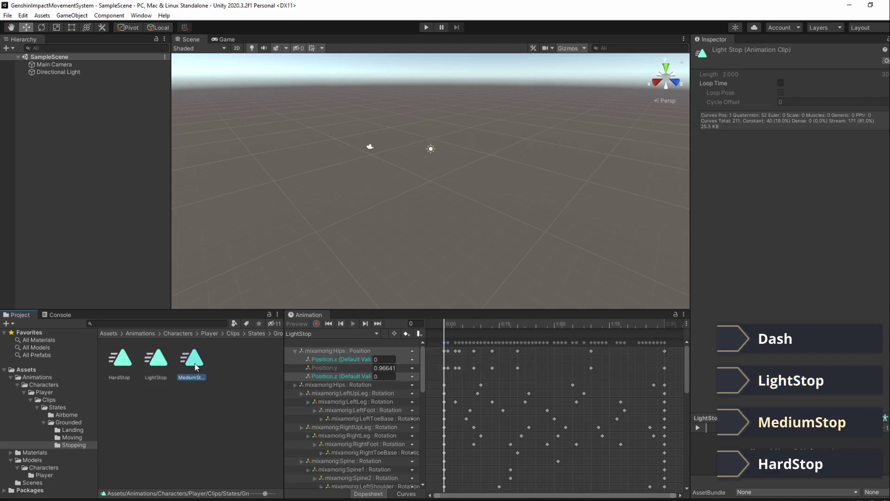
drag(435, 360, 670, 360)
shift+drag(435, 374, 671, 376)
key(Delete)
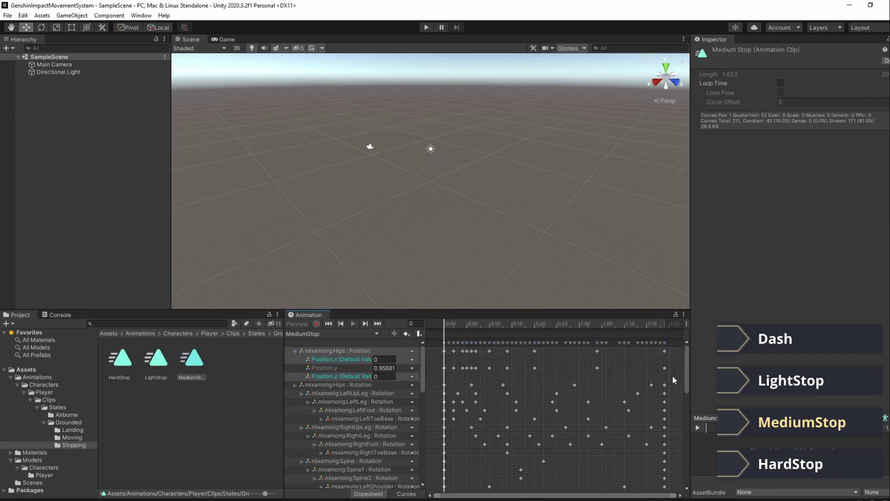
Delete HardStop's Hips Position.x and Position.z keyframes, then return to the States folder.
click(121, 366)
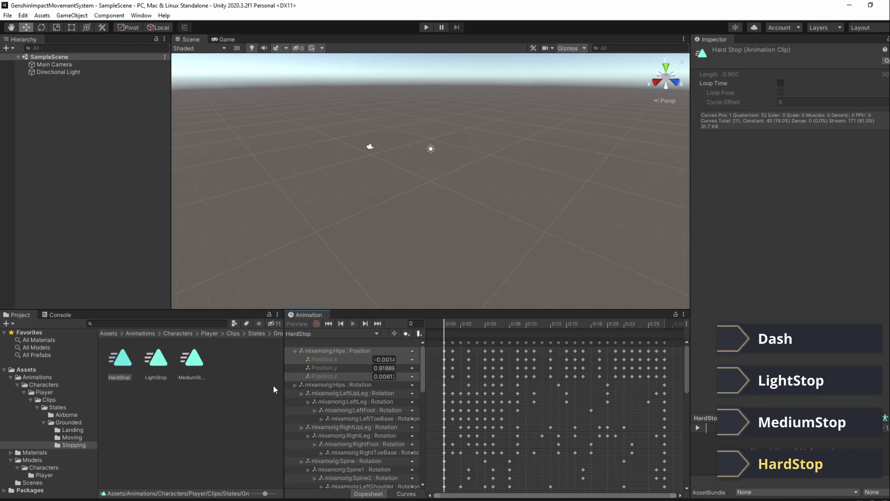
drag(437, 362, 669, 359)
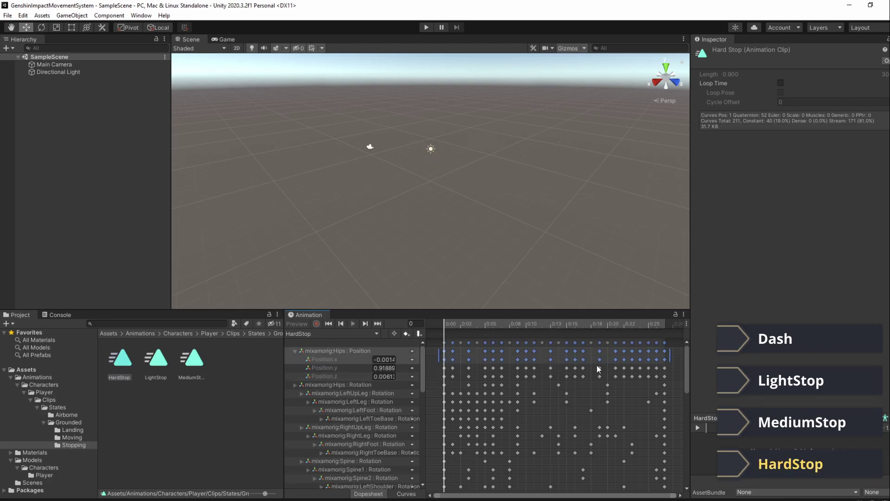
shift+drag(436, 375, 669, 376)
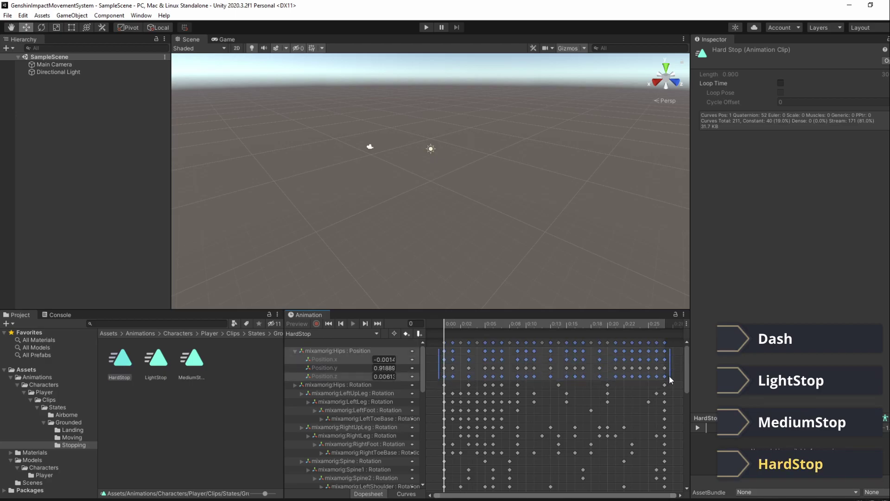
key(Delete)
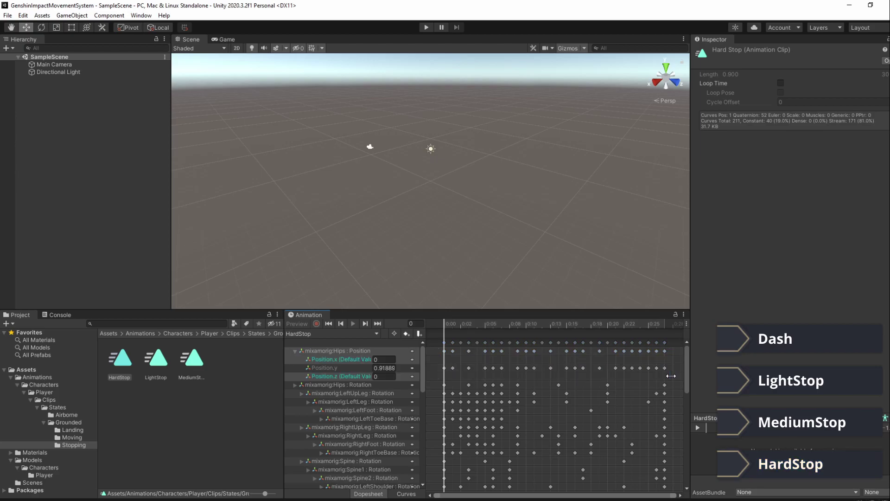
click(242, 386)
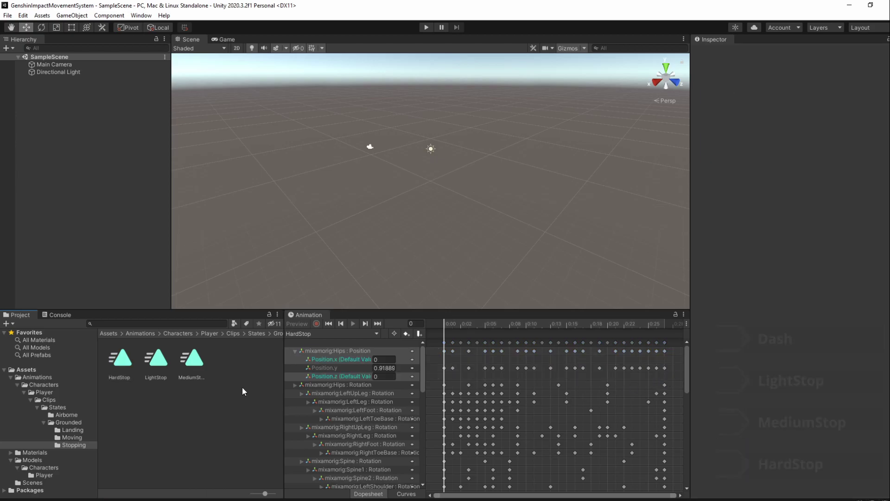
click(256, 333)
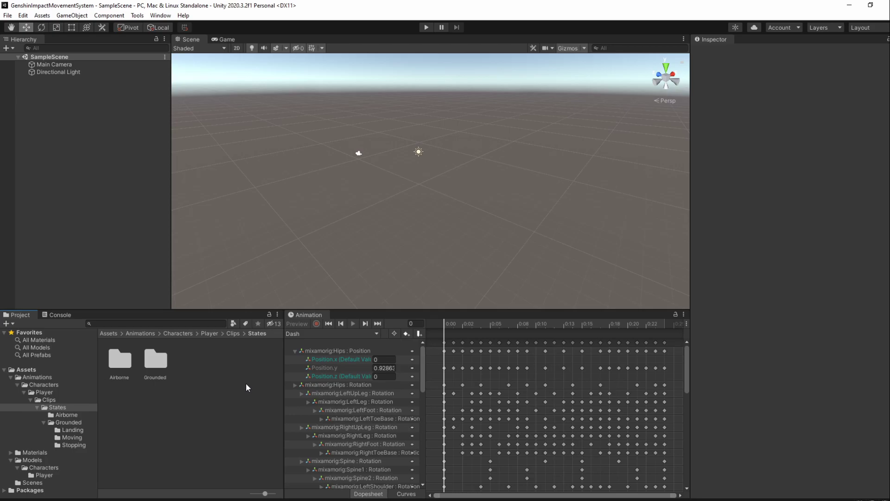
Enable Loop Time on Idle in Grounded and on Walk, Run and Sprint in Moving.
double_click(157, 362)
click(124, 401)
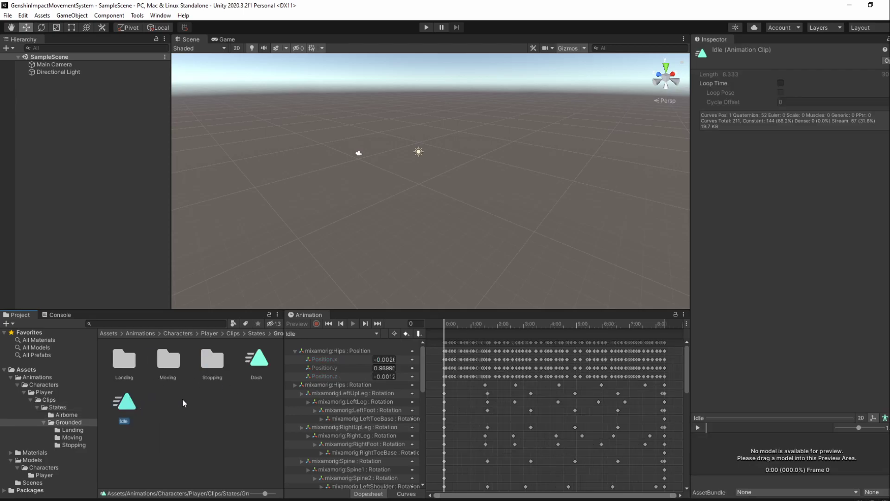
click(781, 83)
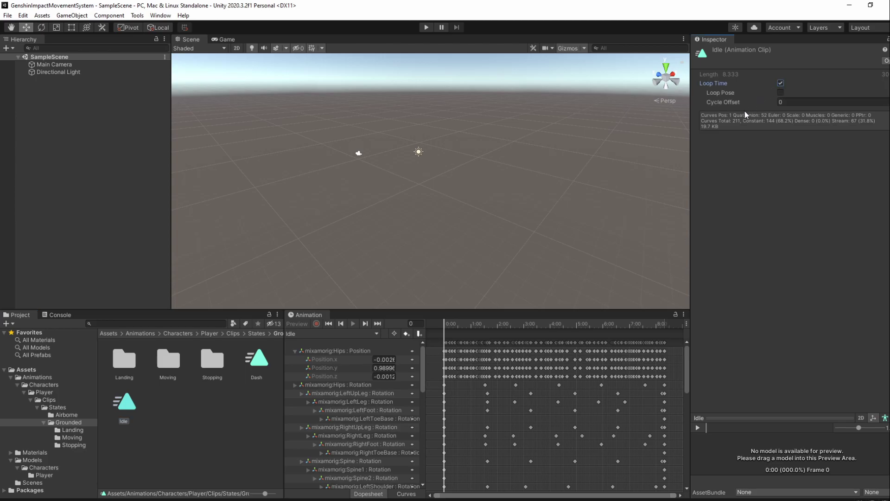
double_click(171, 363)
click(191, 359)
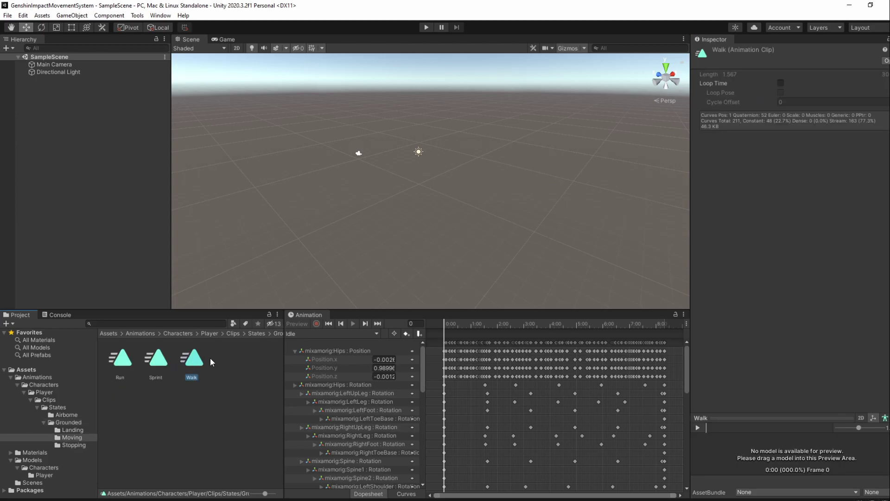
click(780, 83)
click(120, 360)
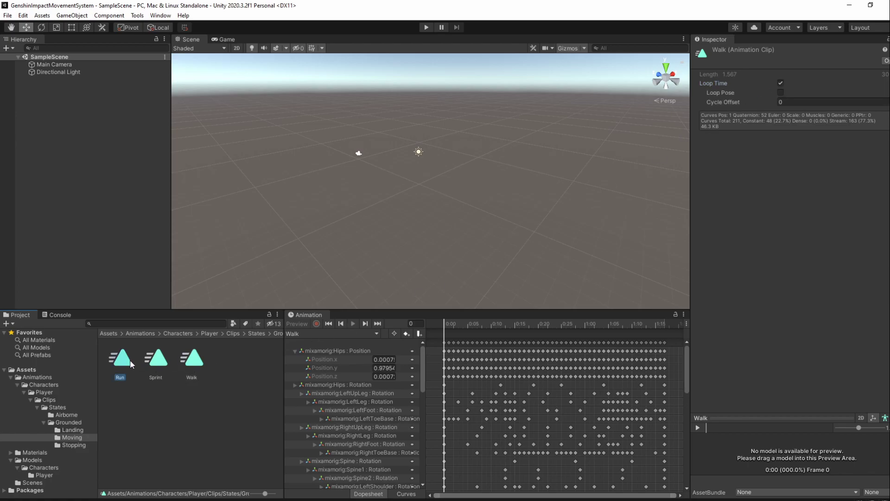
click(780, 83)
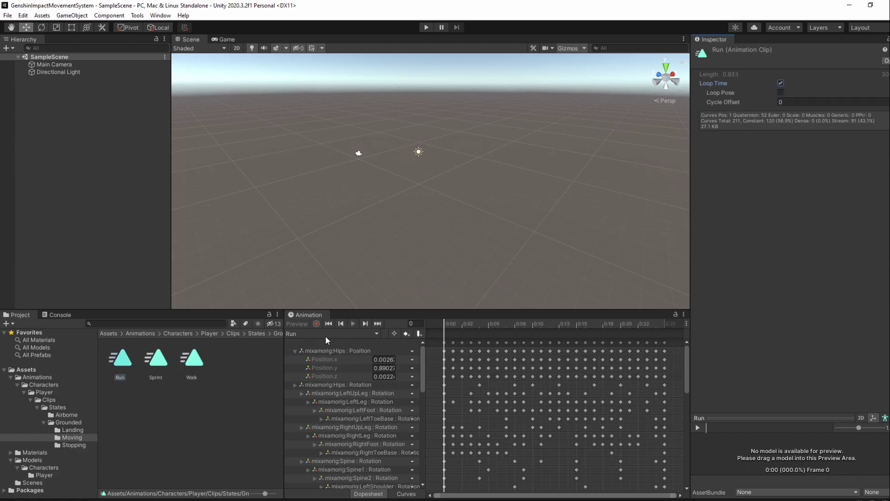
click(154, 361)
click(780, 83)
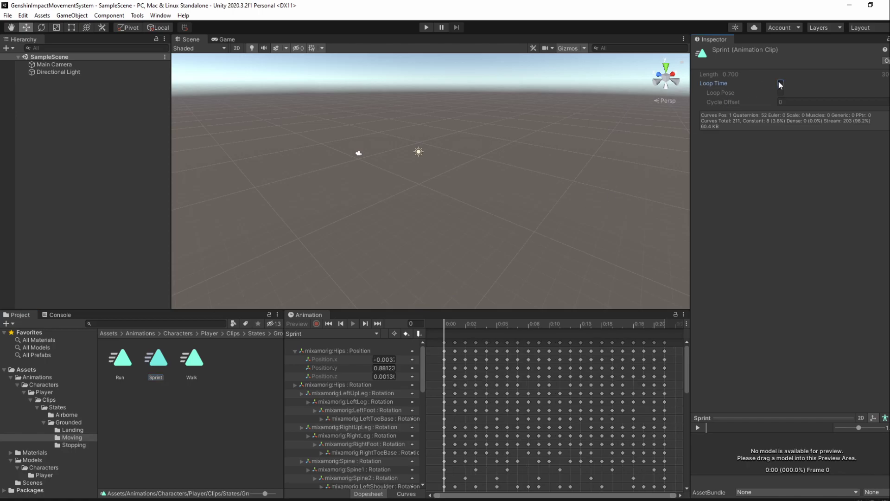